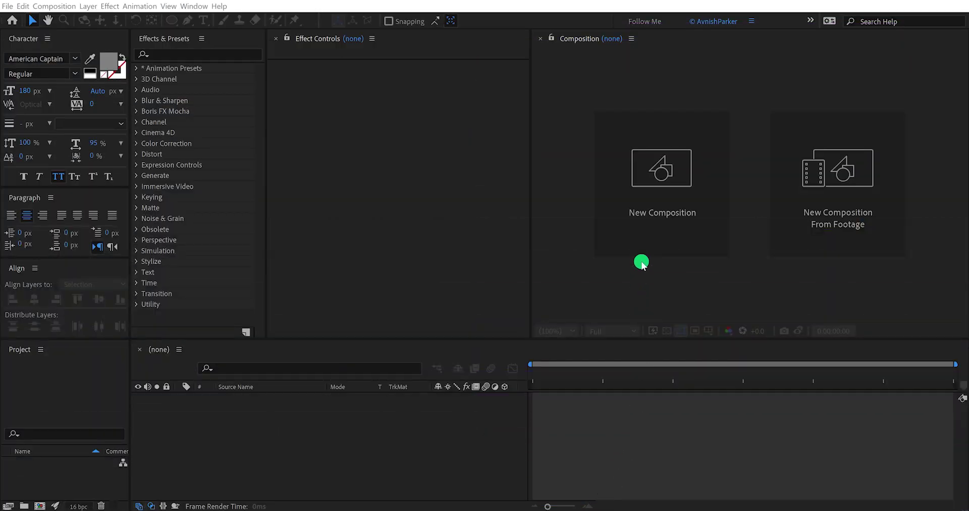
Create a 10-second 1920 × 1080 composition at 24 fps named Valorant_Text_Animation
{"action": "left_click", "coordinate": [639, 233]}
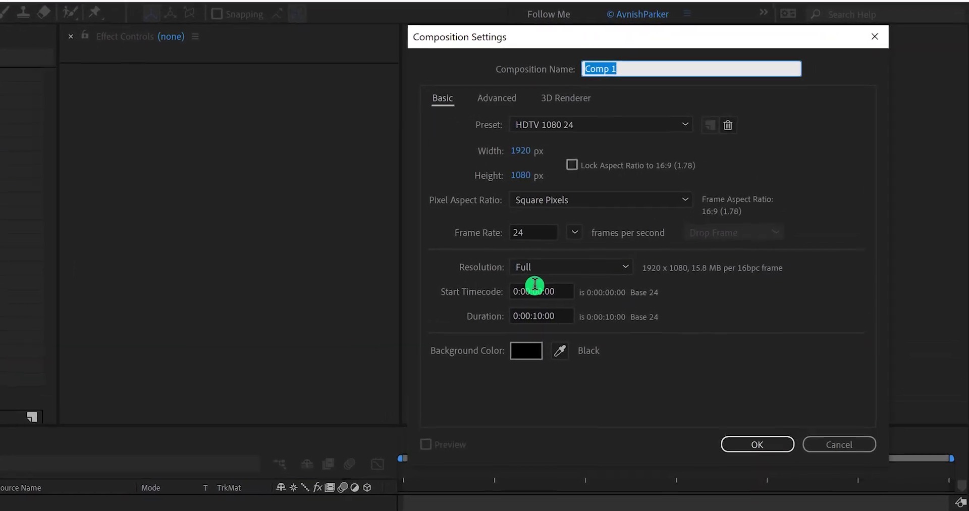
{"action": "type", "text": "Valorant_Text_Animation"}
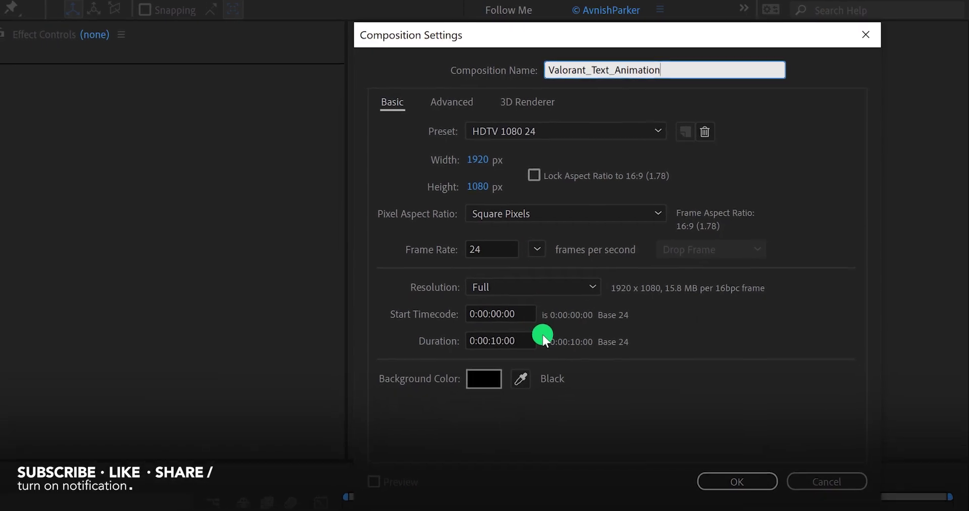
{"action": "left_click", "coordinate": [737, 481]}
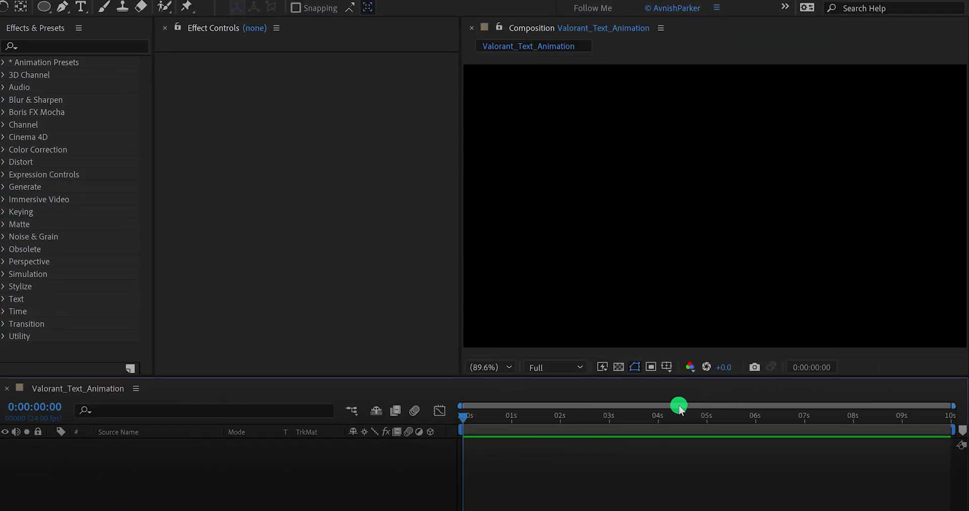
Add a black, composition-sized solid layer named Electric Flash
{"action": "right_click", "coordinate": [337, 484]}
{"action": "mouse_move", "coordinate": [427, 347]}
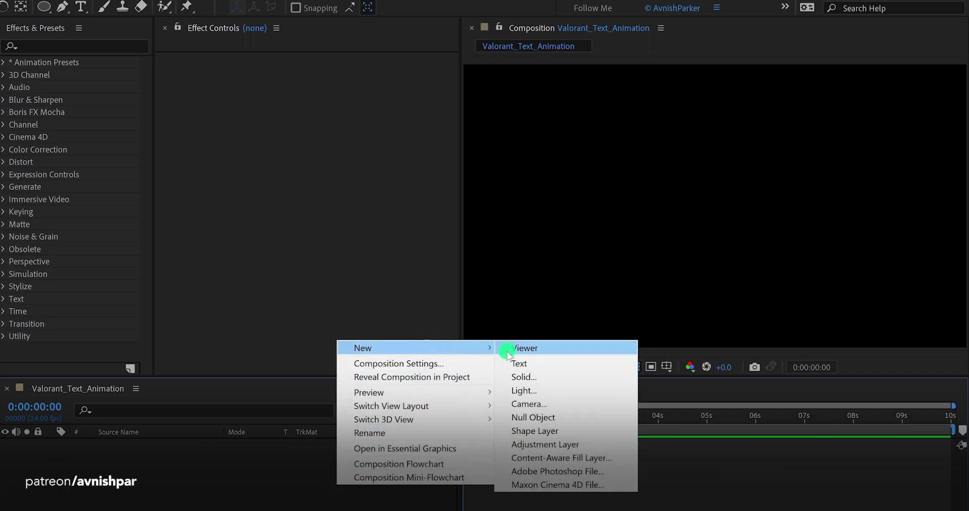
{"action": "left_click", "coordinate": [546, 374]}
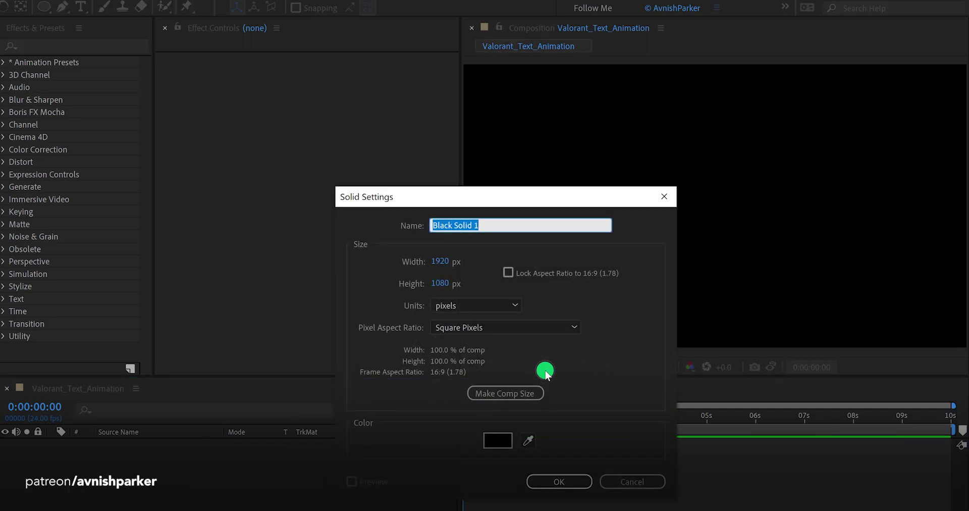
{"action": "type", "text": "Electric Flash"}
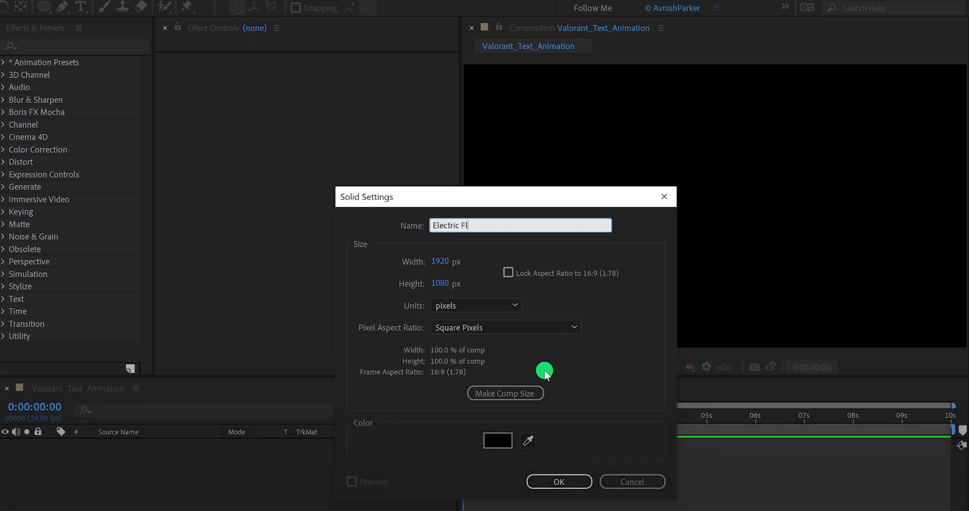
{"action": "left_click", "coordinate": [500, 440]}
{"action": "left_click", "coordinate": [36, 301]}
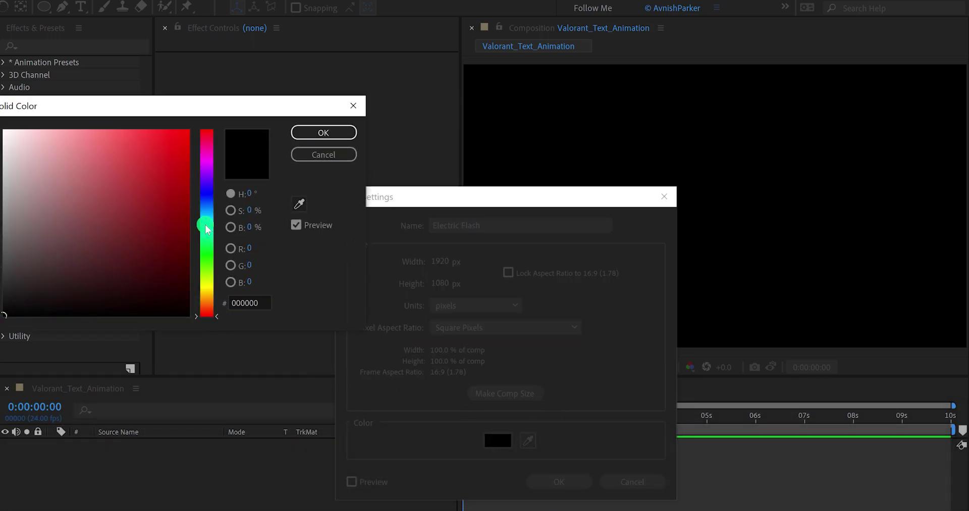
{"action": "left_click", "coordinate": [333, 133]}
{"action": "left_click", "coordinate": [536, 480]}
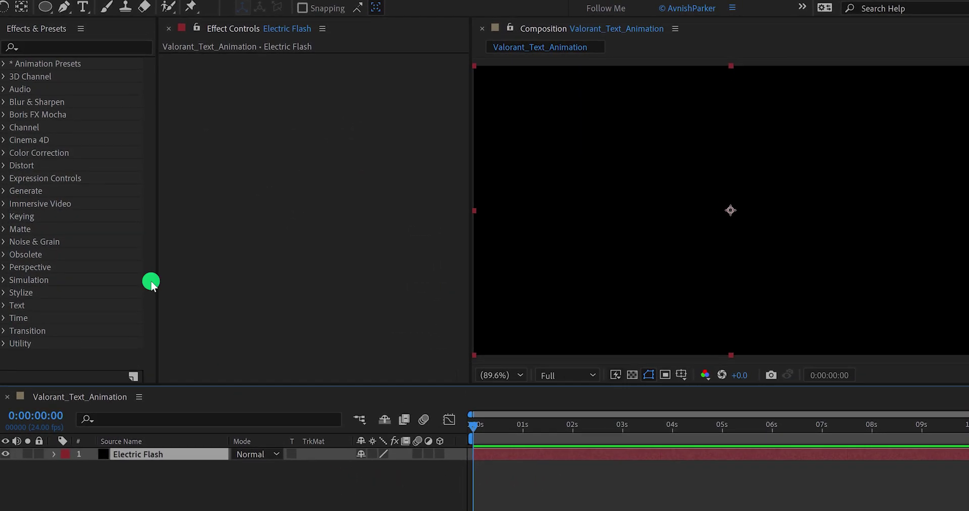
Find the Fractal Noise effect and apply it to the Electric Flash layer
{"action": "left_click", "coordinate": [42, 46]}
{"action": "type", "text": "frac"}
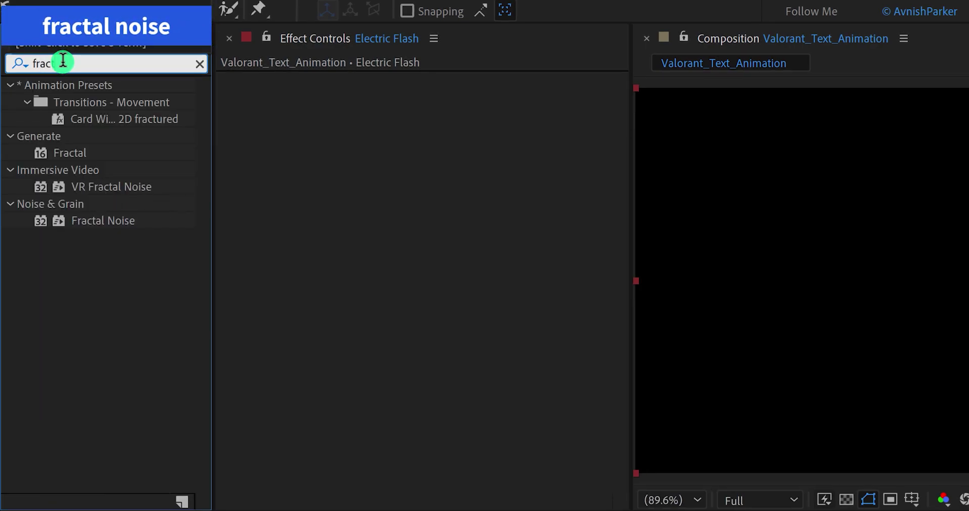
{"action": "type", "text": "t"}
{"action": "left_click", "coordinate": [114, 221]}
{"action": "left_click_drag", "start_coordinate": [109, 222], "coordinate": [314, 210]}
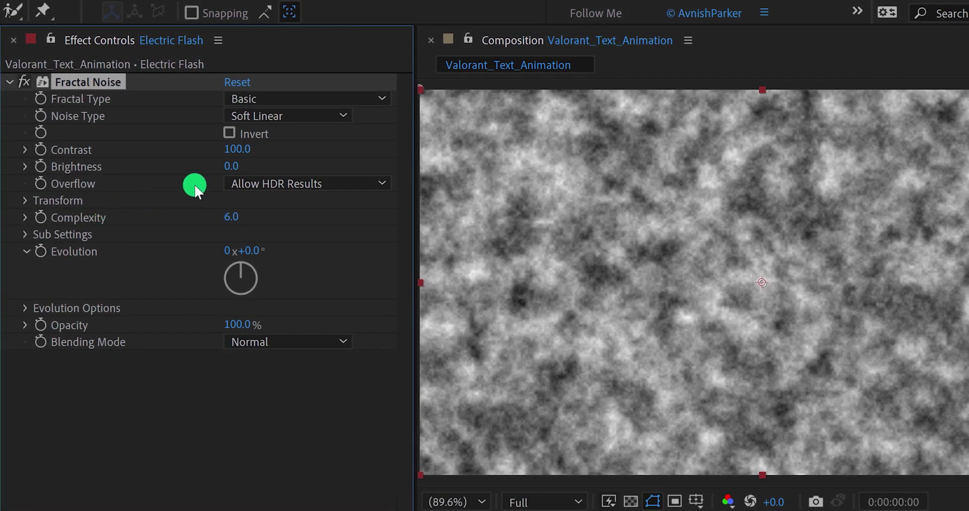
Set Fractal Noise to the Swirly fractal type with Invert on, contrast 800 and brightness 30
{"action": "left_click", "coordinate": [270, 98]}
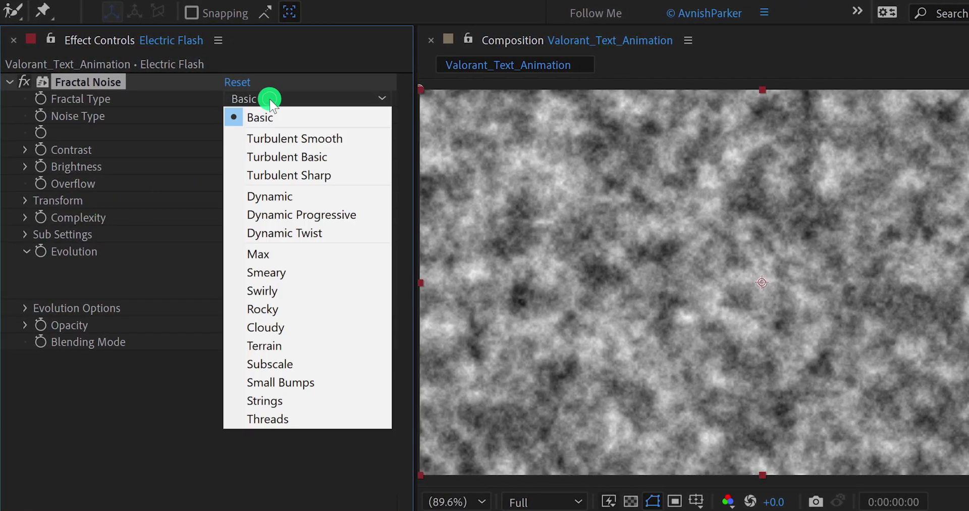
{"action": "left_click", "coordinate": [285, 289]}
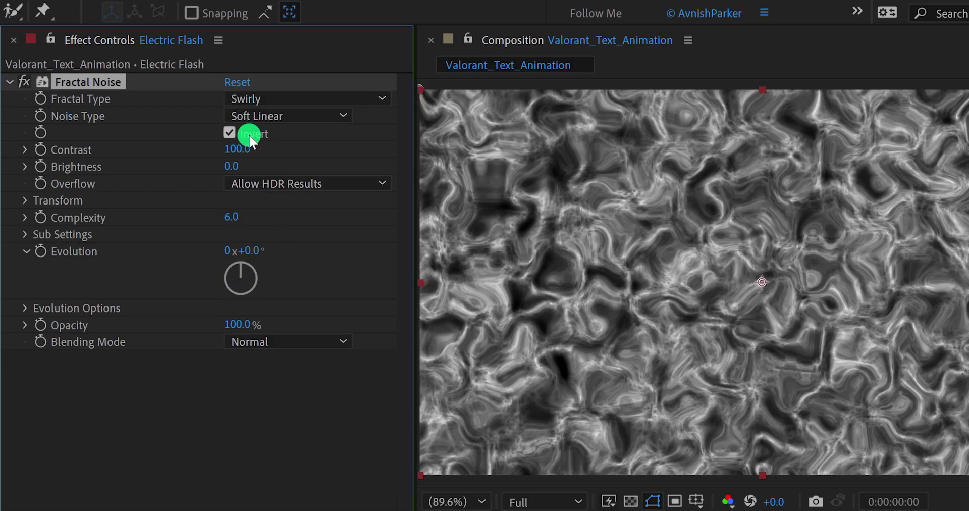
{"action": "left_click", "coordinate": [240, 151]}
{"action": "type", "text": "800"}
{"action": "key", "text": "Tab"}
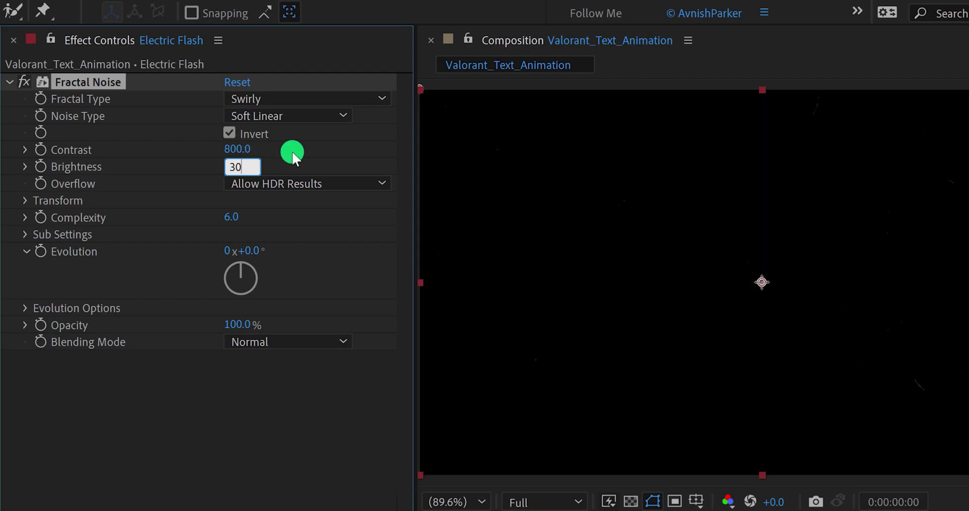
{"action": "key", "text": "Return"}
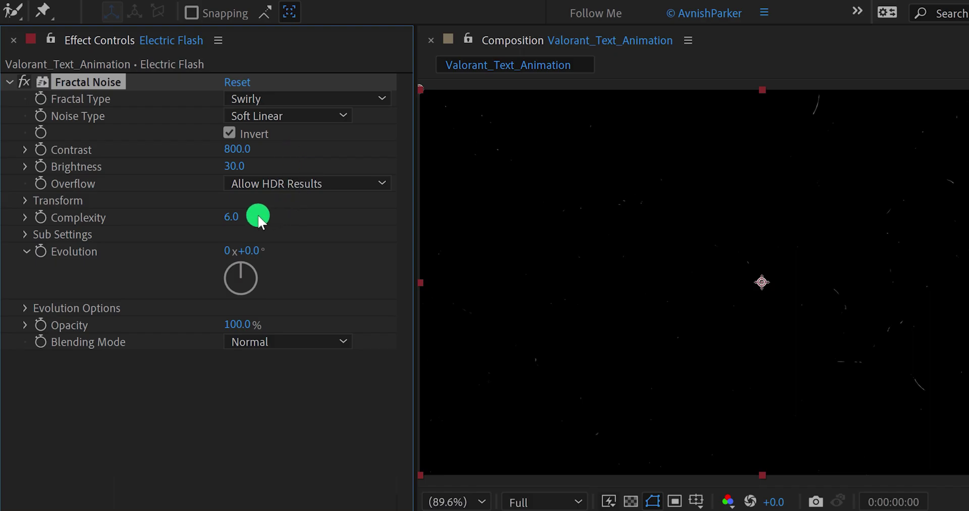
Set the Fractal Noise complexity to 2
{"action": "left_click", "coordinate": [231, 216]}
{"action": "type", "text": "2"}
{"action": "key", "text": "Return"}
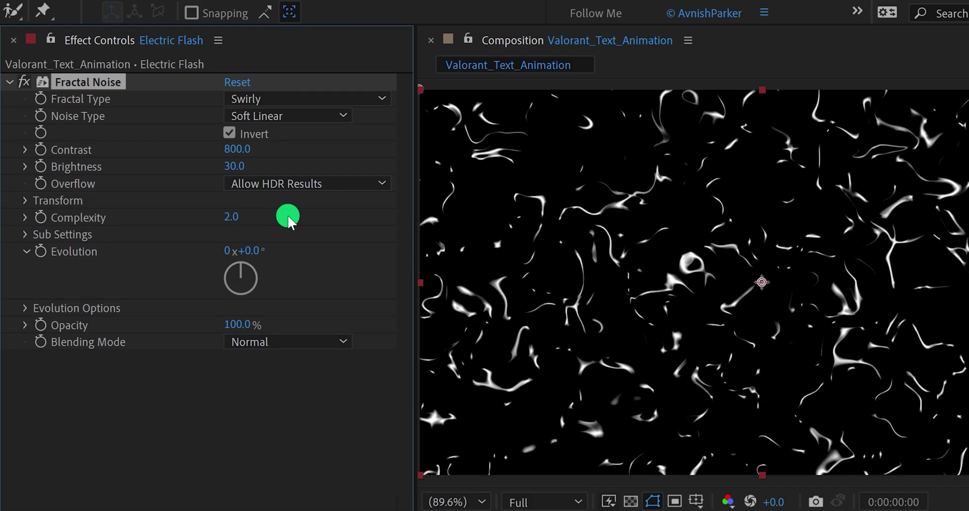
Animate the Fractal Noise evolution with the expression time*150 and preview the motion
{"action": "mouse_move", "coordinate": [260, 250]}
{"action": "left_mouse_down"}
{"action": "mouse_move", "coordinate": [370, 249]}
{"action": "mouse_move", "coordinate": [276, 258]}
{"action": "left_mouse_up"}
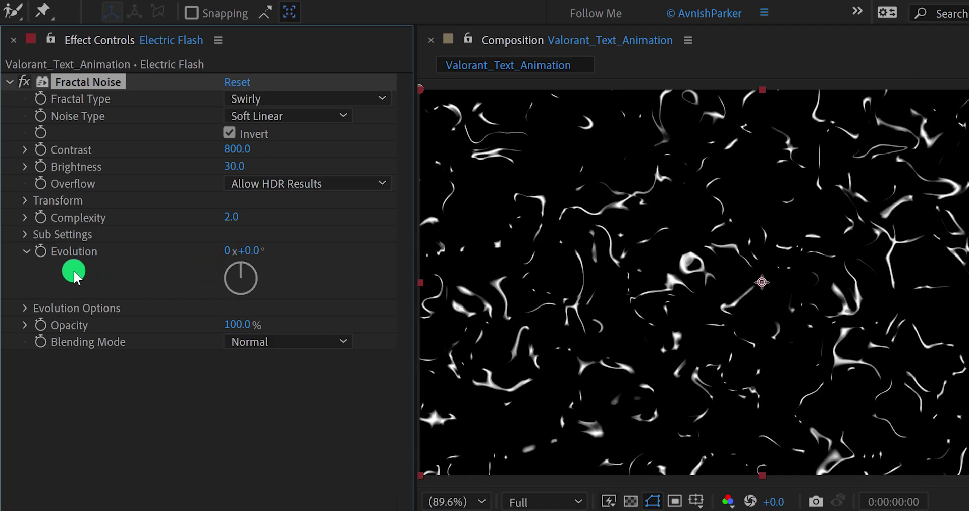
{"action": "left_click", "coordinate": [41, 255], "text": "alt"}
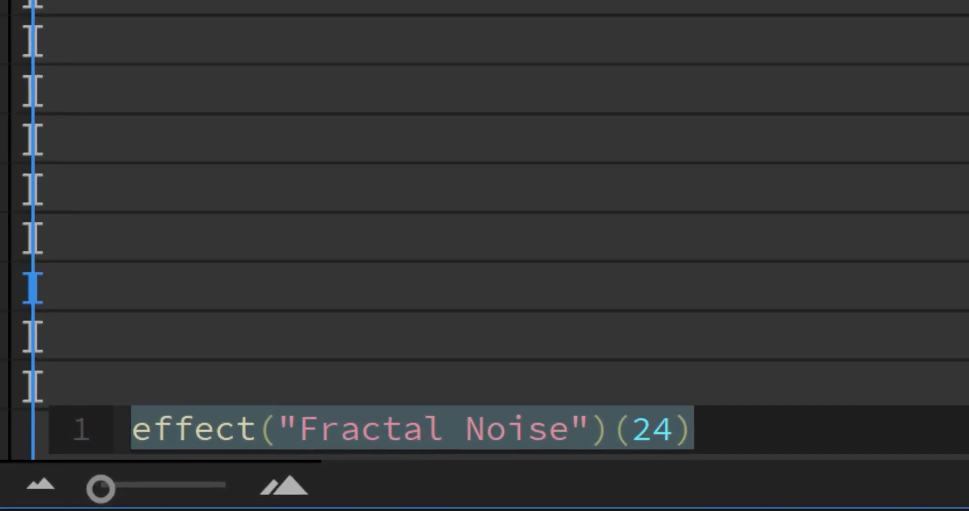
{"action": "type", "text": "time*"}
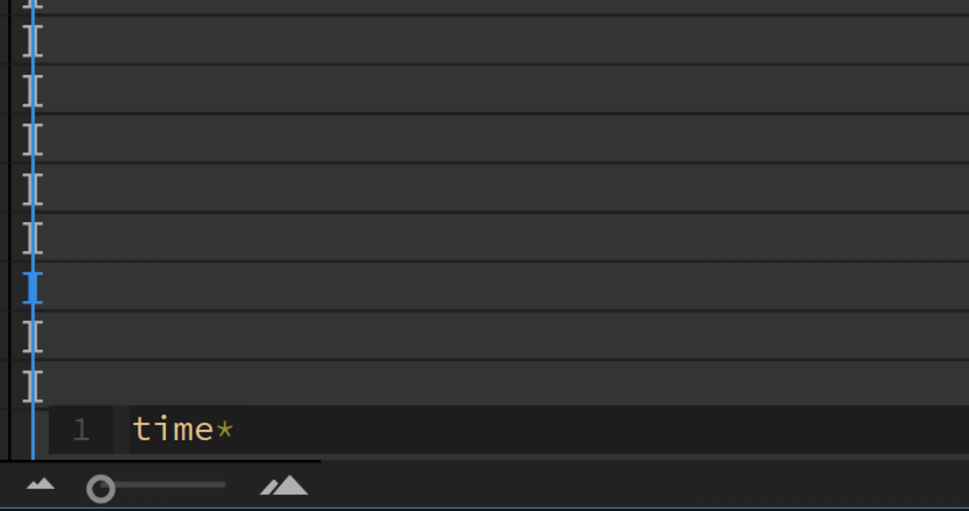
{"action": "type", "text": "150"}
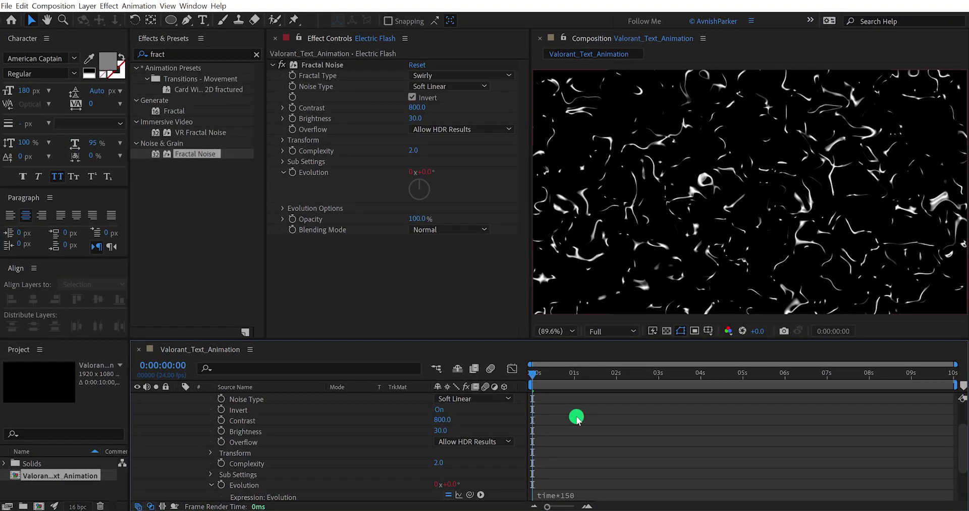
{"action": "key", "text": "space"}
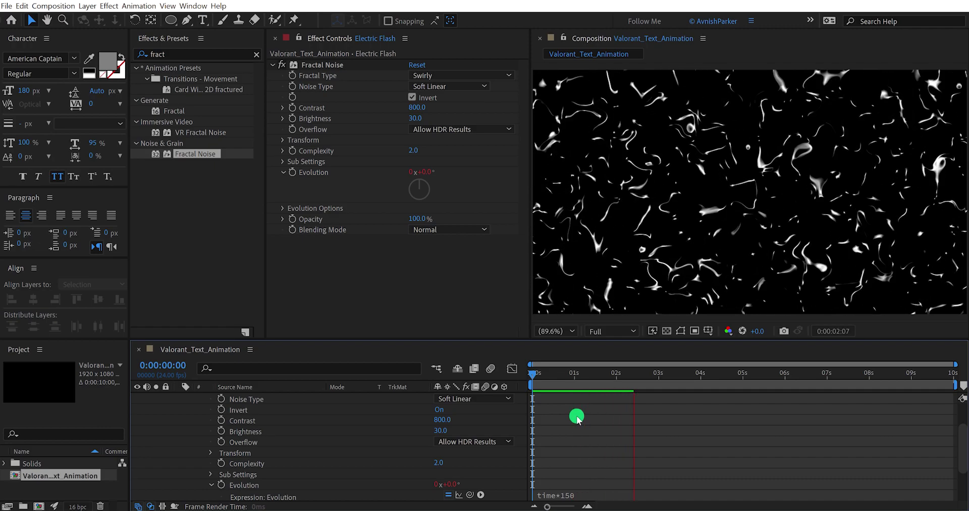
{"action": "key", "text": "space"}
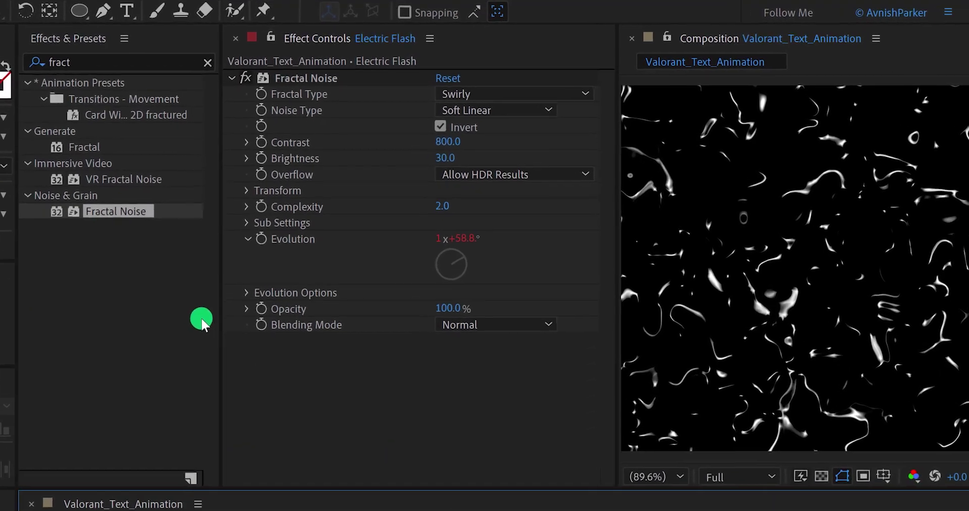
Find the Turbulent Displace effect and apply it to Electric Flash below Fractal Noise
{"action": "double_click", "coordinate": [80, 63]}
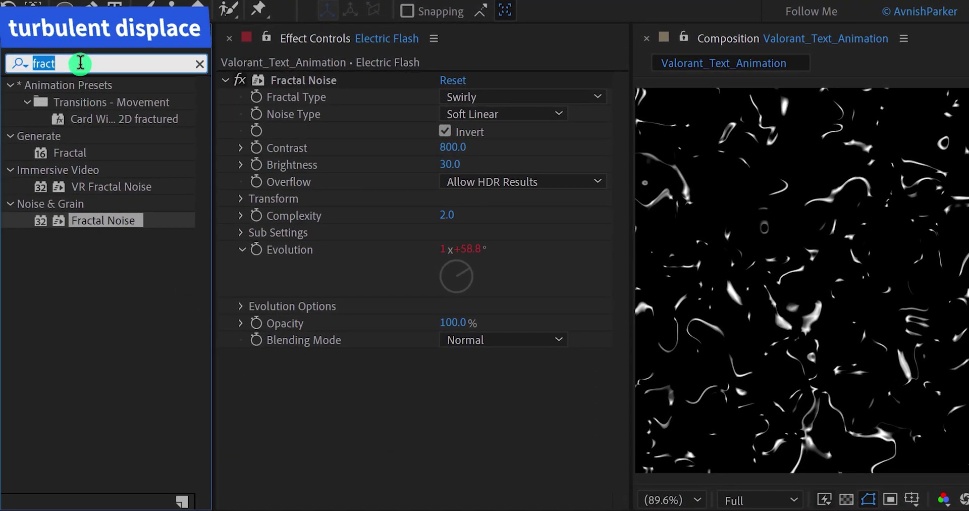
{"action": "type", "text": "turbu"}
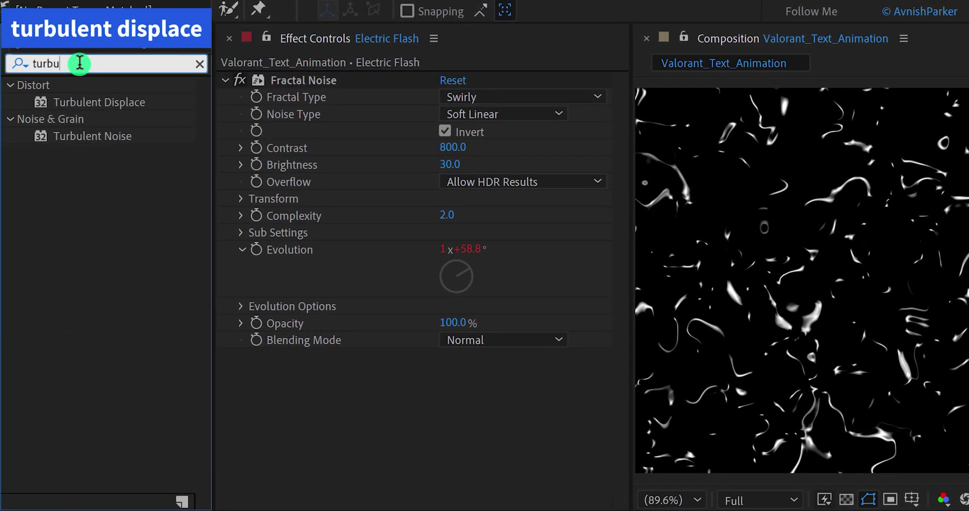
{"action": "left_click_drag", "start_coordinate": [87, 101], "coordinate": [382, 393]}
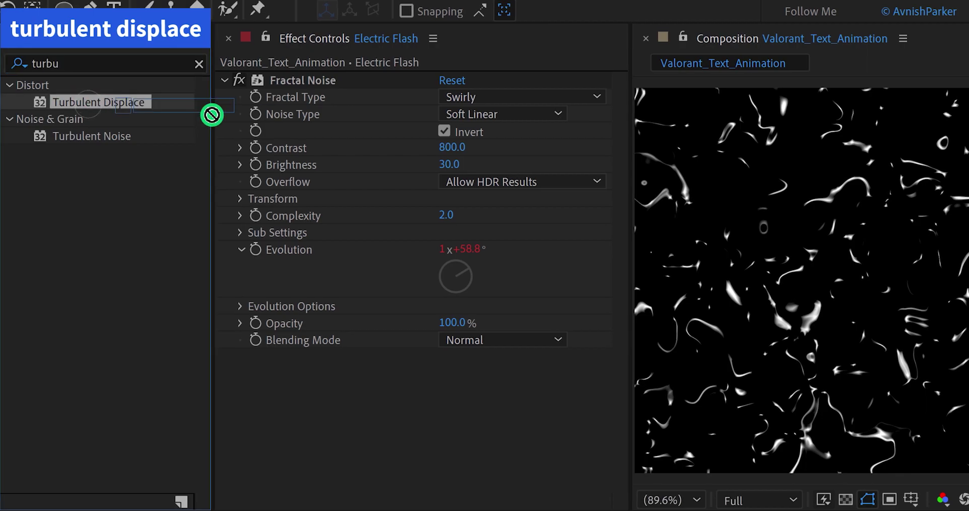
{"action": "left_click_drag", "start_coordinate": [315, 394], "coordinate": [315, 394]}
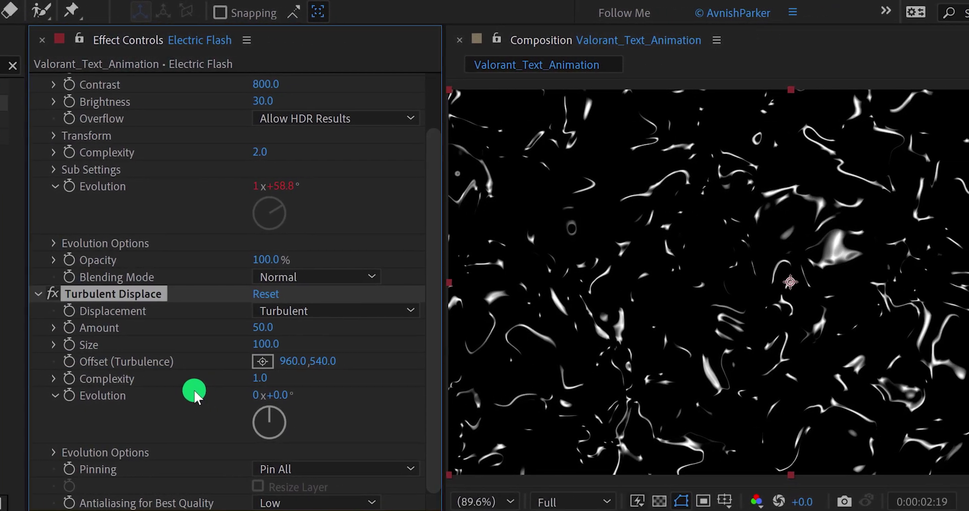
Set Turbulent Displace to amount 150, size 50 and High antialiasing
{"action": "left_click", "coordinate": [235, 328]}
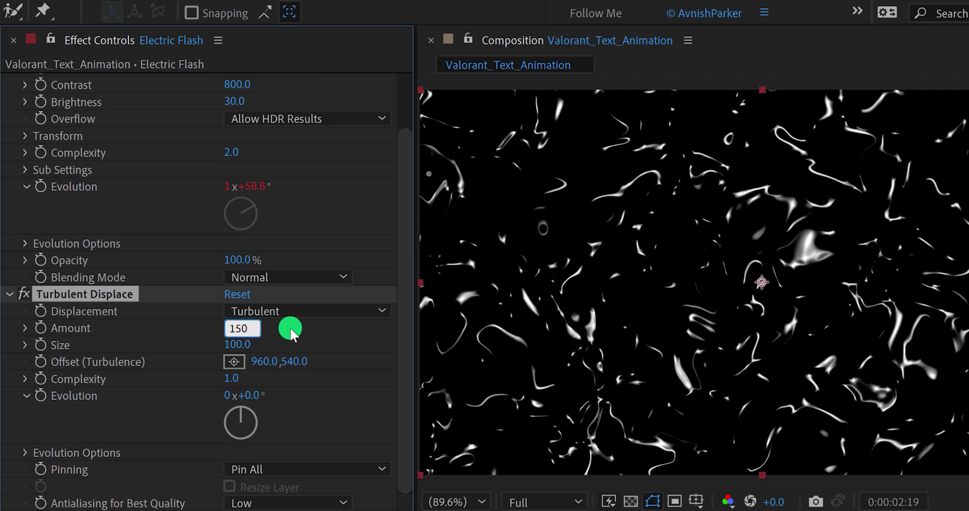
{"action": "type", "text": "150"}
{"action": "key", "text": "Return"}
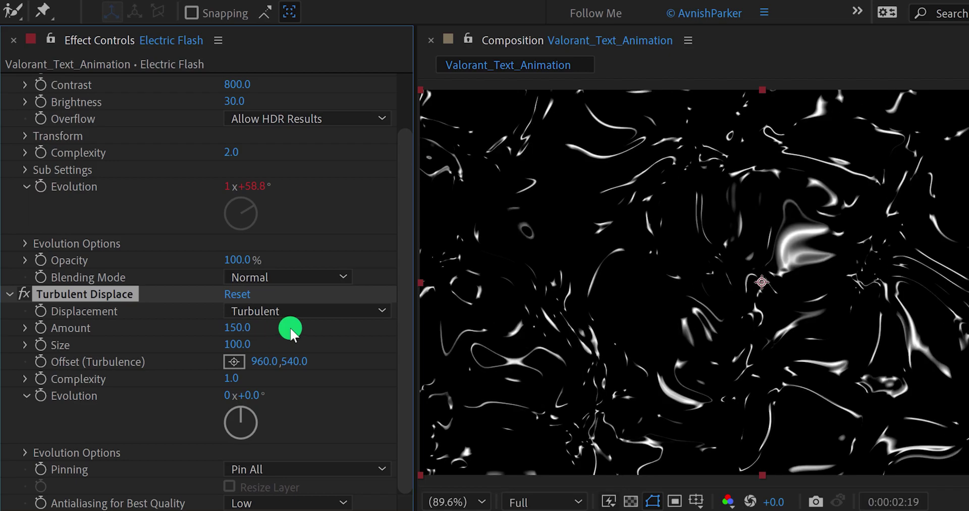
{"action": "left_click", "coordinate": [237, 344]}
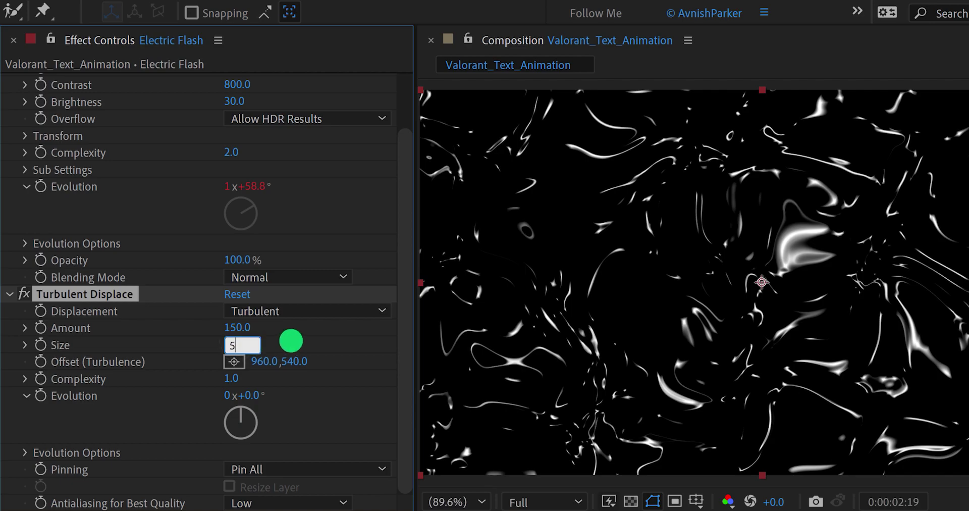
{"action": "key", "text": "Return"}
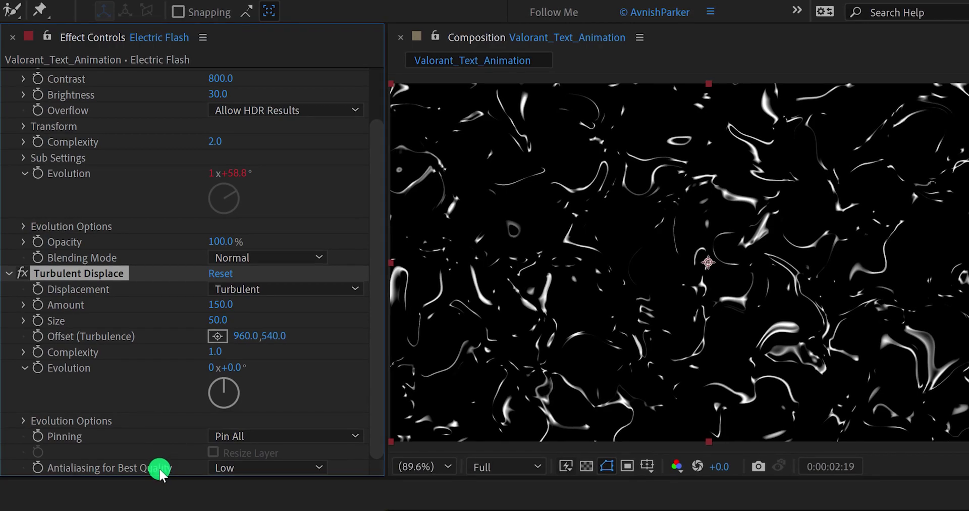
{"action": "left_click", "coordinate": [236, 466]}
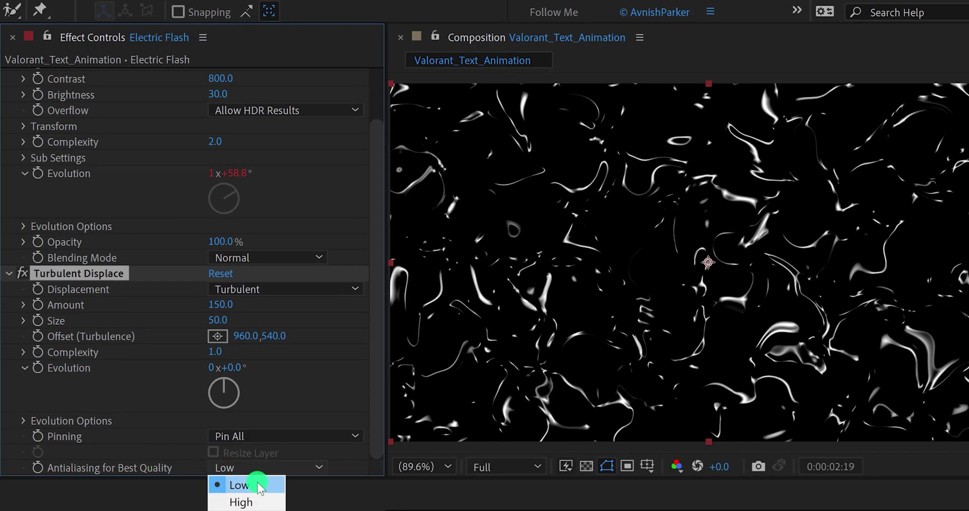
{"action": "left_click", "coordinate": [266, 501]}
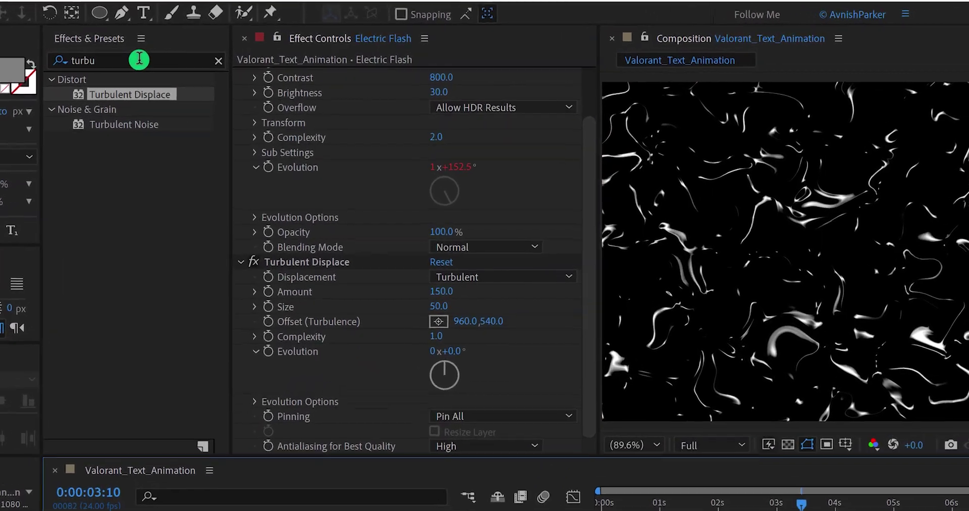
Find the Posterize Time effect and apply it to Electric Flash below Turbulent Displace
{"action": "double_click", "coordinate": [139, 59]}
{"action": "type", "text": "pos"}
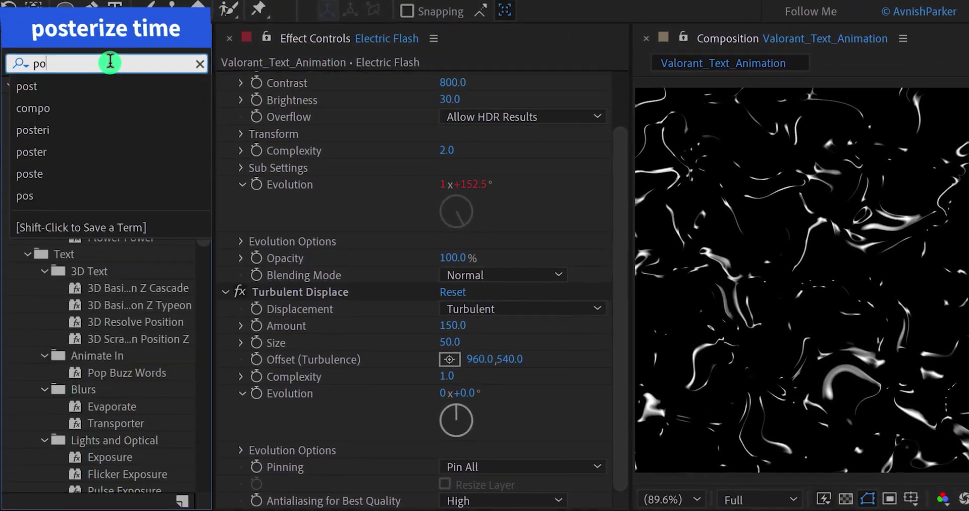
{"action": "type", "text": "ter"}
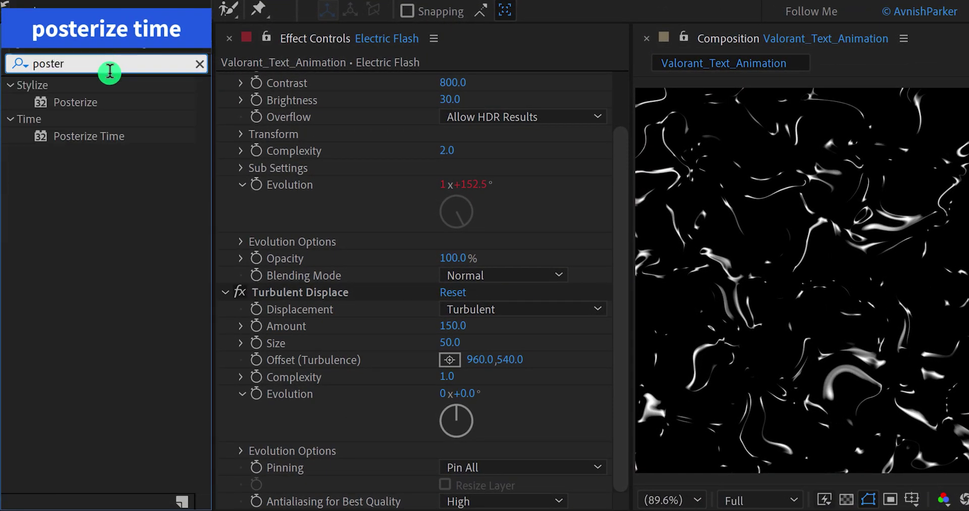
{"action": "left_click_drag", "start_coordinate": [95, 136], "coordinate": [330, 438]}
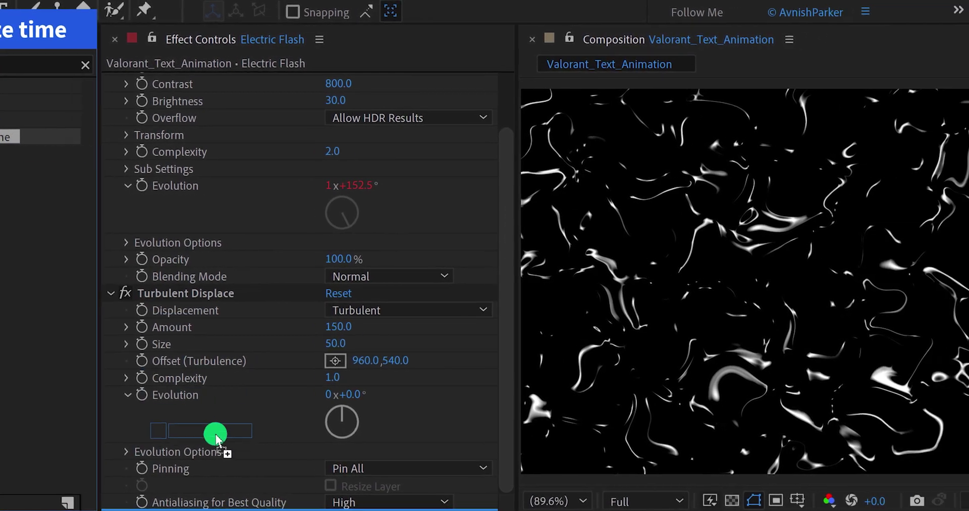
{"action": "left_click_drag", "start_coordinate": [216, 437], "coordinate": [194, 443]}
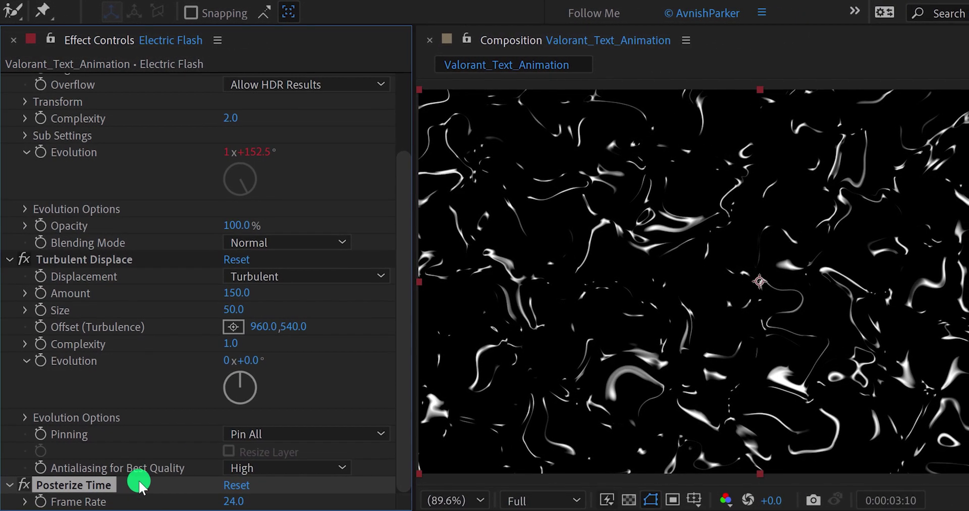
Set the Posterize Time frame rate to 12 and draw a wide elliptical mask on Electric Flash around the composition's centre
{"action": "left_click", "coordinate": [232, 501]}
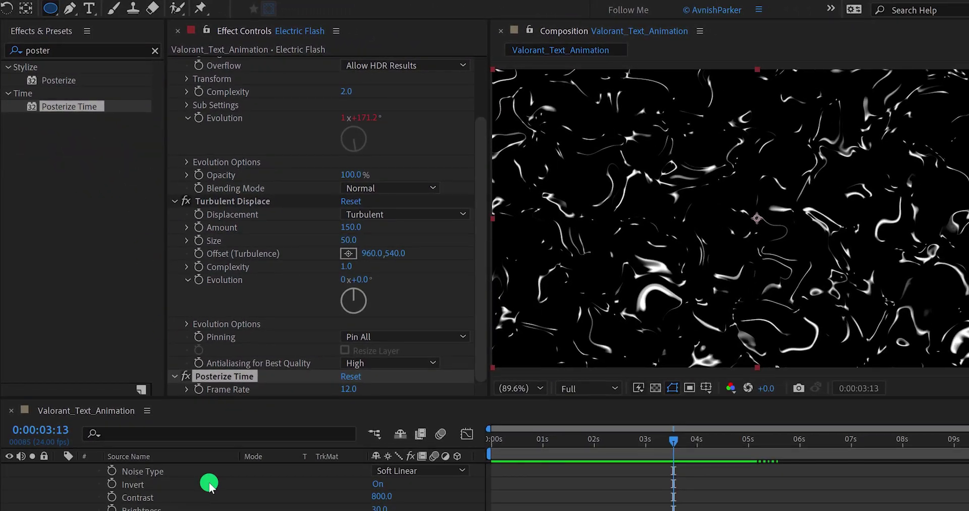
{"action": "left_click", "coordinate": [209, 481]}
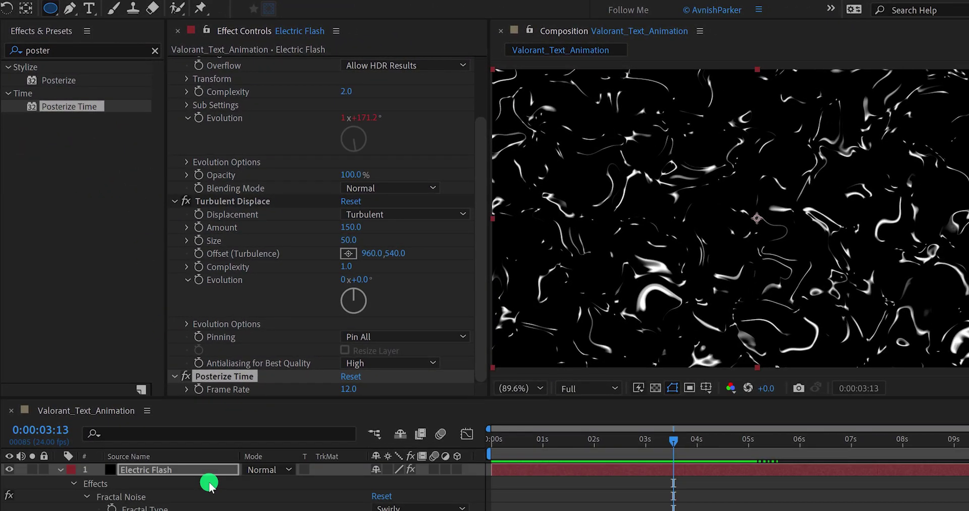
{"action": "left_click", "coordinate": [171, 470]}
{"action": "left_click_drag", "start_coordinate": [170, 469], "coordinate": [855, 255]}
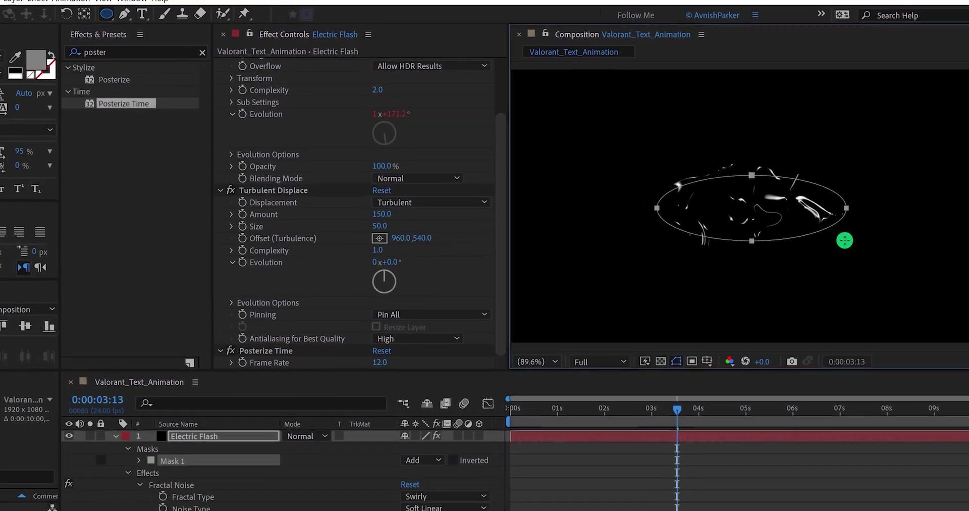
{"action": "key", "text": "v"}
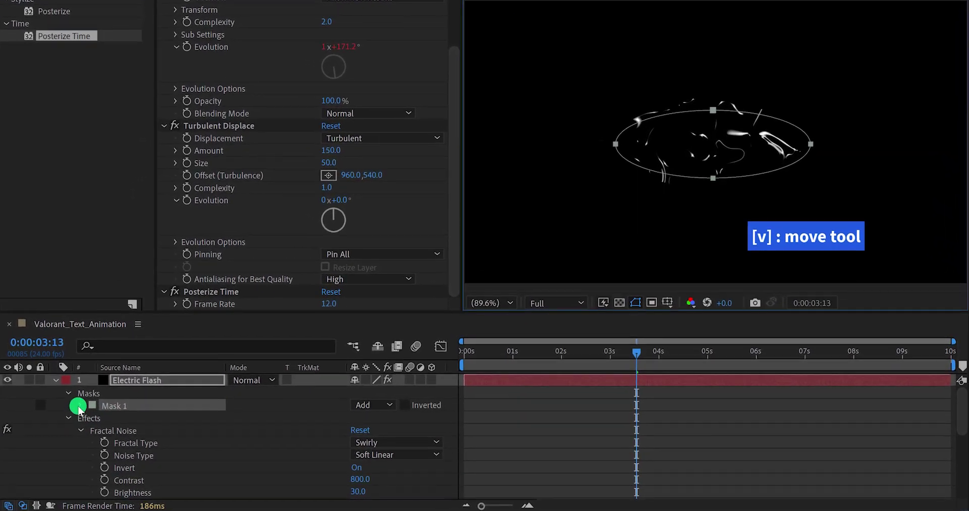
Feather the ellipse mask on Electric Flash by 100 pixels and preview the softened flash
{"action": "left_click", "coordinate": [78, 405]}
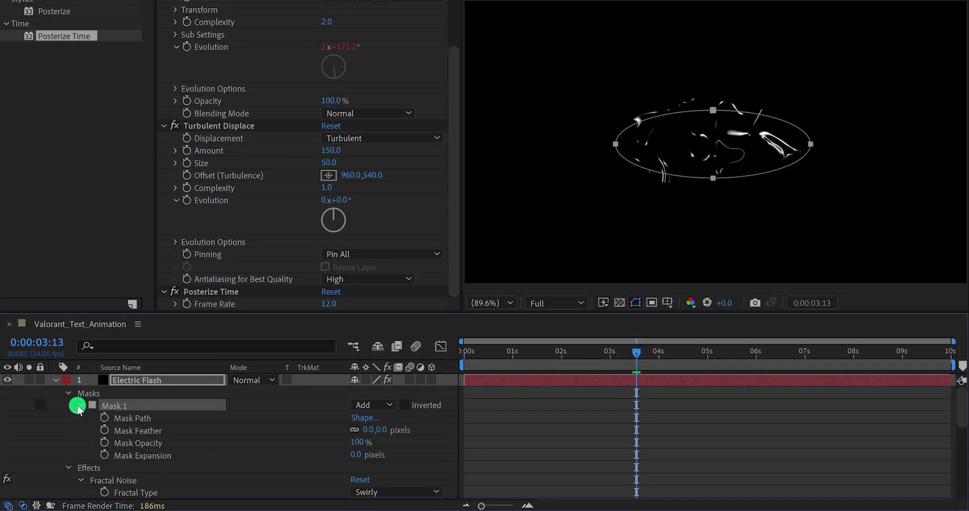
{"action": "left_click", "coordinate": [122, 435]}
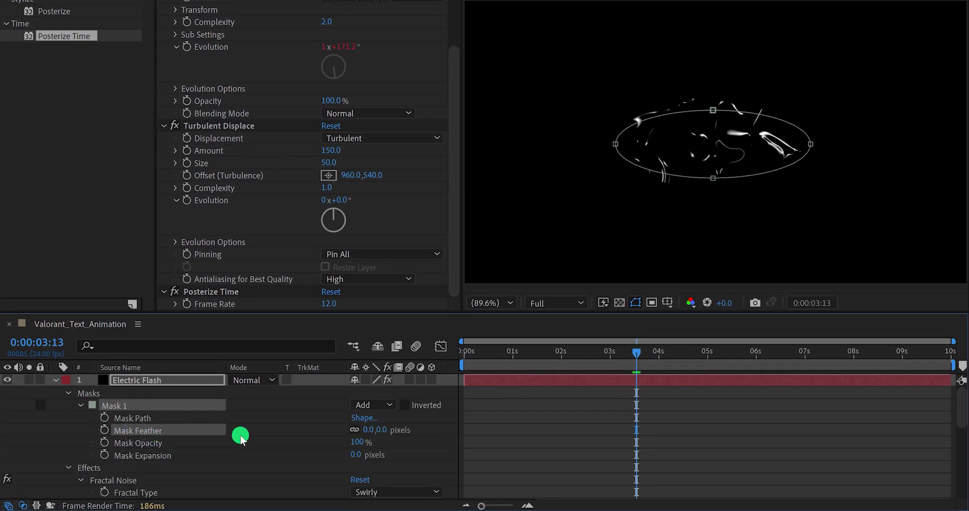
{"action": "left_click", "coordinate": [381, 430]}
{"action": "type", "text": "10"}
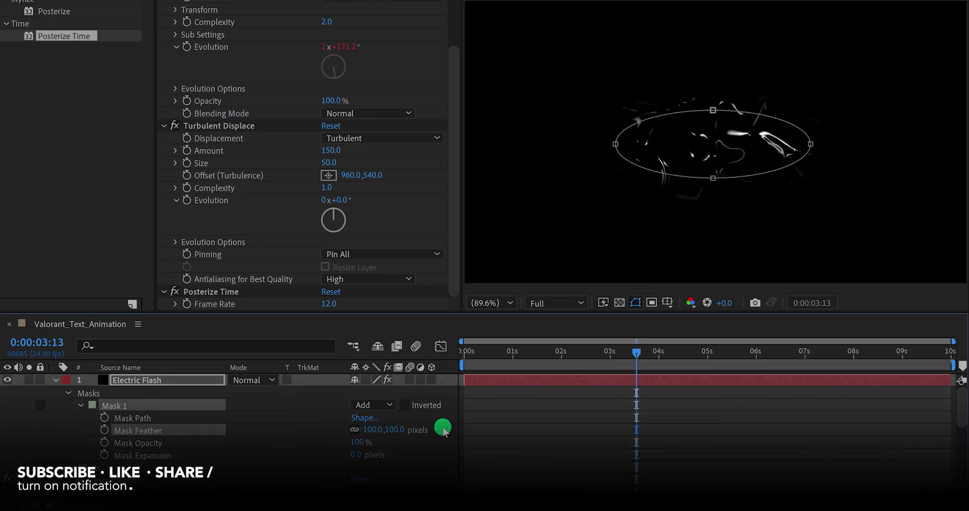
{"action": "left_click", "coordinate": [442, 429]}
{"action": "key", "text": "space"}
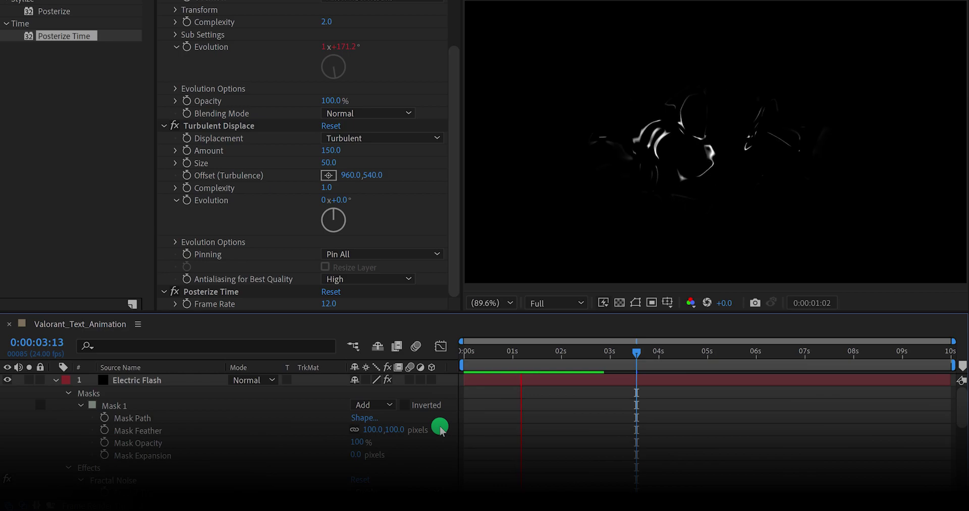
{"action": "key", "text": "space"}
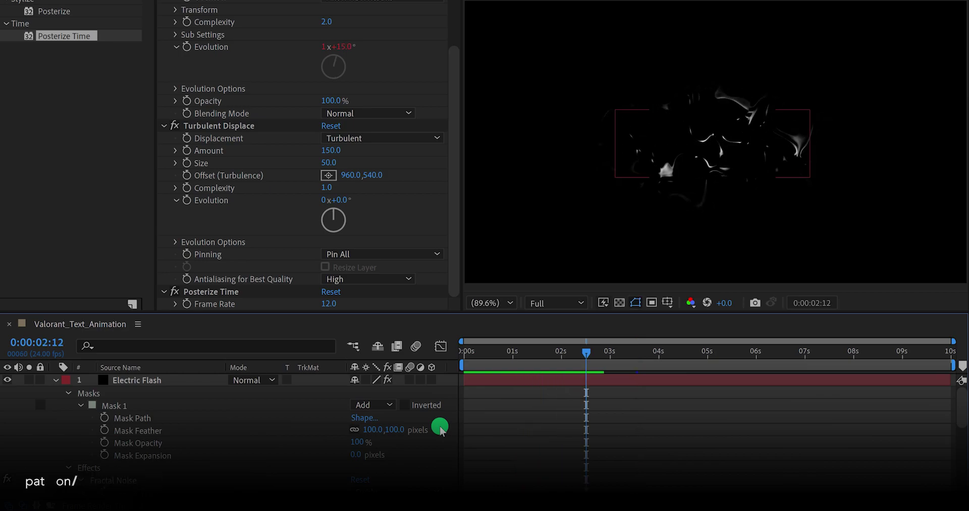
Keyframe Fractal Noise Brightness on Electric Flash and place that keyframe about a quarter second after the composition's start
{"action": "left_click_drag", "start_coordinate": [480, 352], "coordinate": [448, 353]}
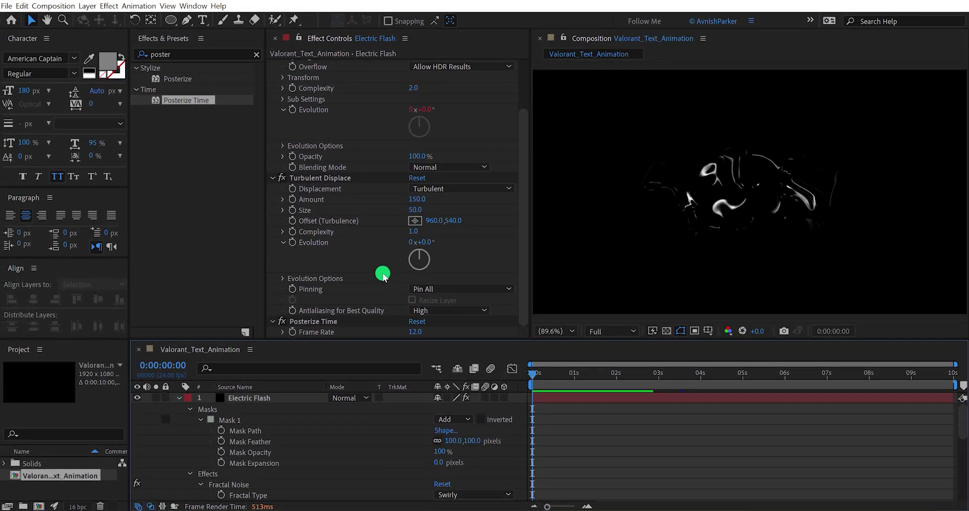
{"action": "scroll", "coordinate": [383, 275], "scroll_direction": "up", "scroll_amount": 3}
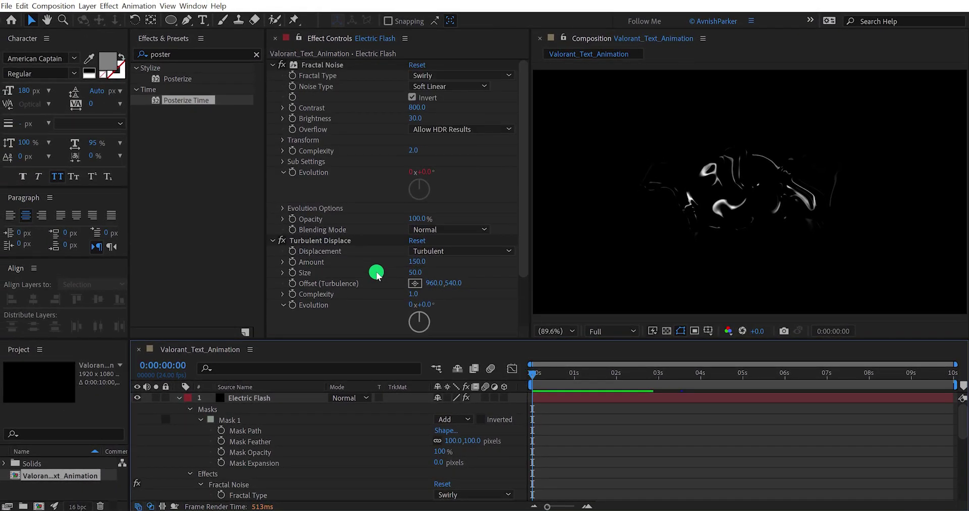
{"action": "left_click", "coordinate": [293, 120]}
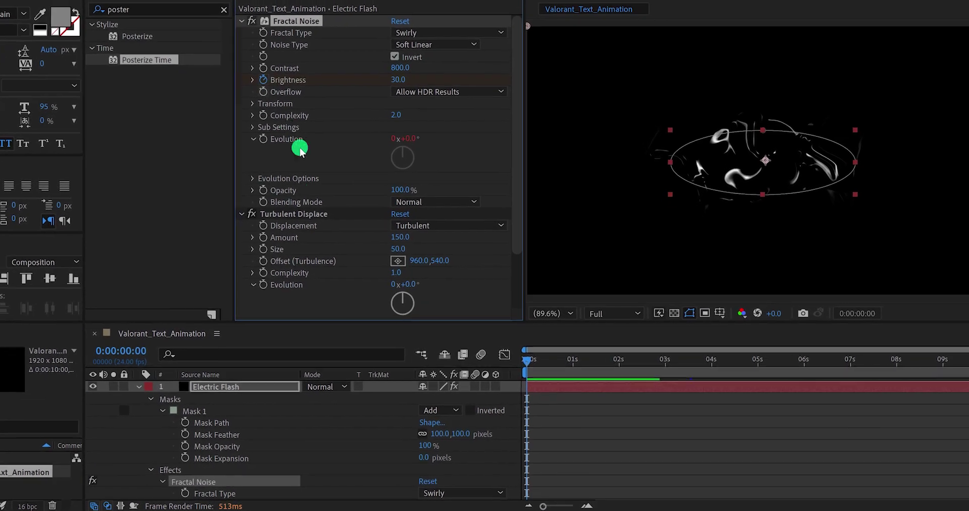
{"action": "key", "text": "u"}
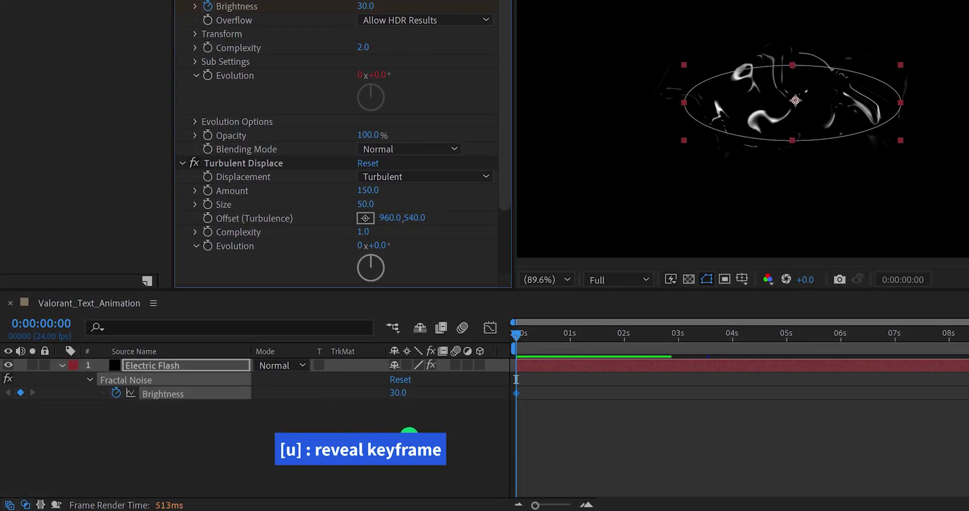
{"action": "left_click_drag", "start_coordinate": [515, 392], "coordinate": [524, 395]}
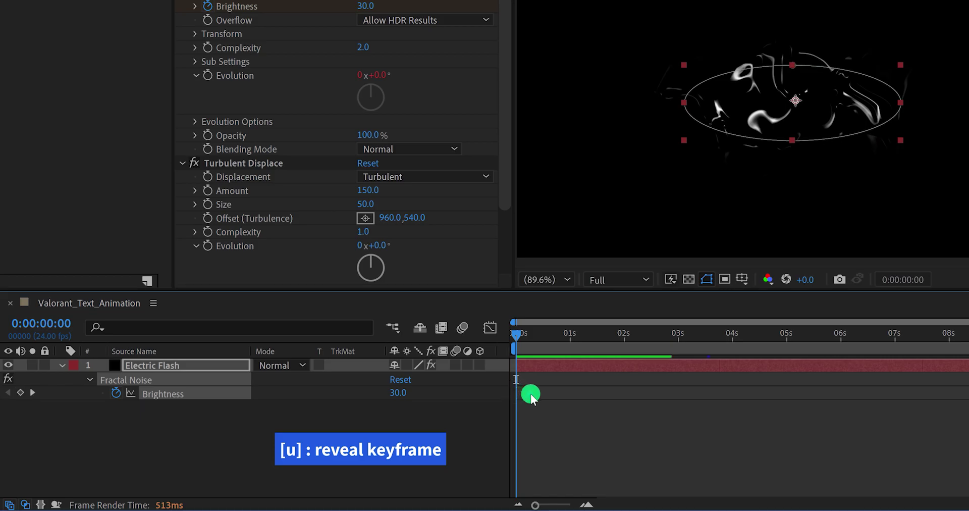
Add a Brightness keyframe of -150 at the start of the composition
{"action": "left_click", "coordinate": [401, 396]}
{"action": "type", "text": "-"}
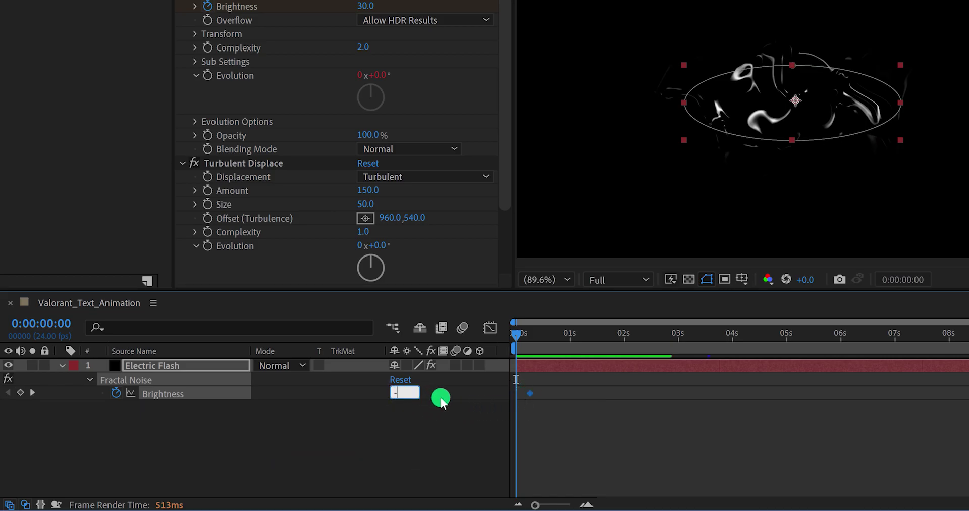
{"action": "type", "text": "100"}
{"action": "key", "text": "Return"}
{"action": "left_click", "coordinate": [420, 394]}
{"action": "type", "text": "-150"}
{"action": "key", "text": "Return"}
Add a Brightness keyframe of 30 at 0:00:00:13, copy the starting -150 keyframe to 0:00:01:03 and preview
{"action": "left_click_drag", "start_coordinate": [520, 334], "coordinate": [545, 340]}
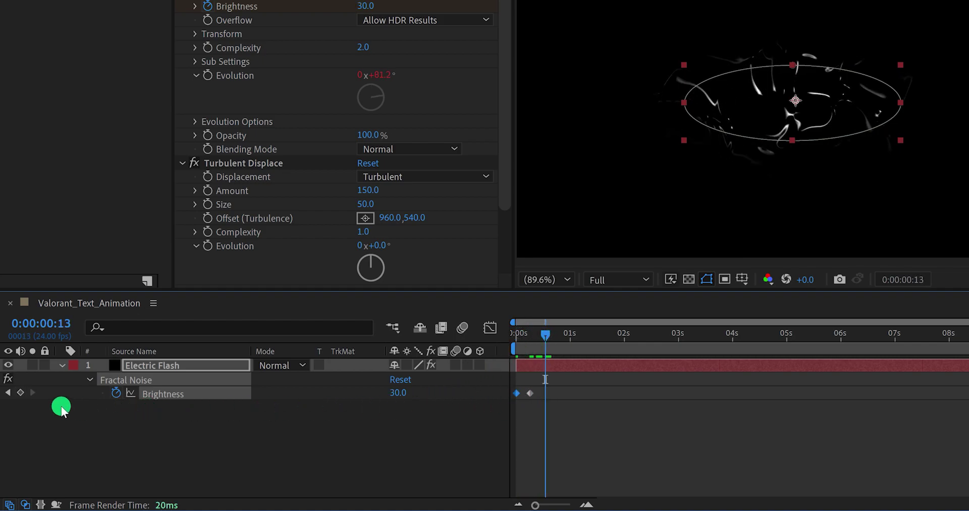
{"action": "left_click", "coordinate": [21, 392]}
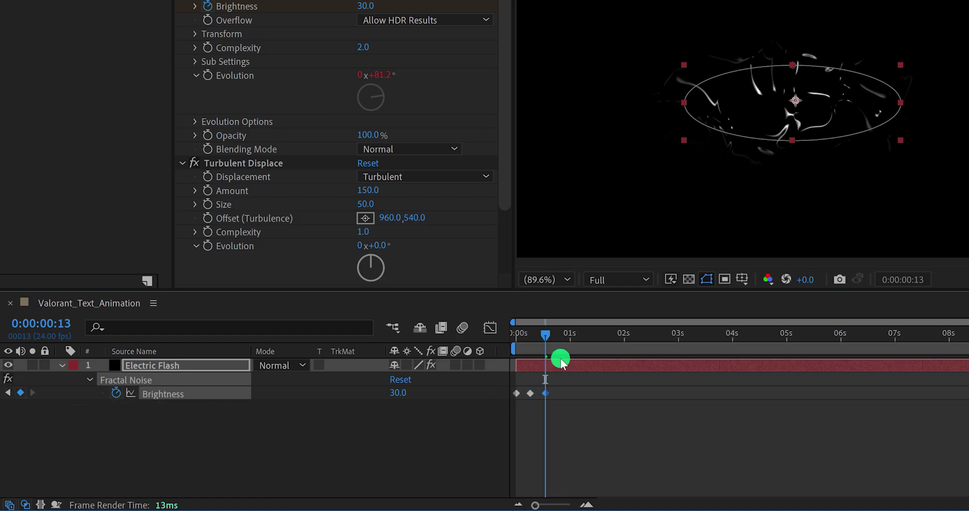
{"action": "left_click_drag", "start_coordinate": [572, 345], "coordinate": [577, 344]}
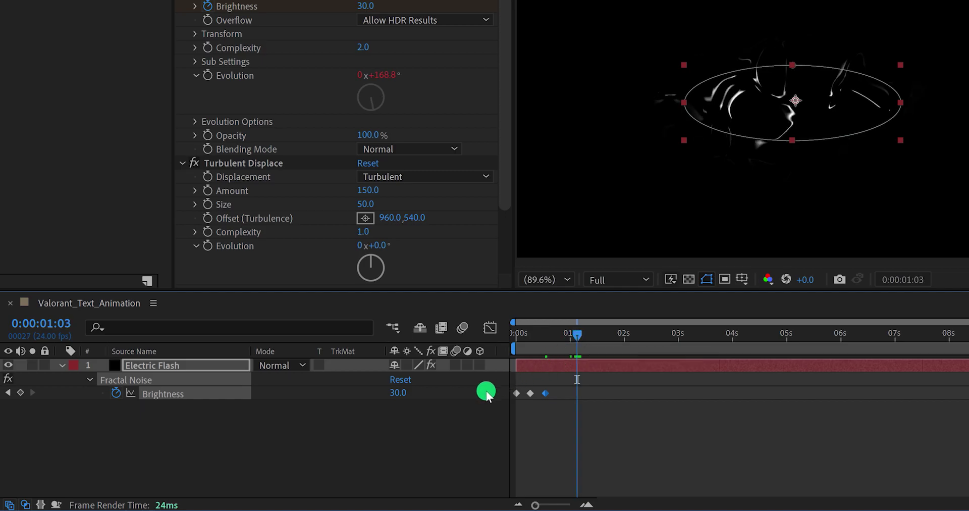
{"action": "left_click", "coordinate": [515, 393]}
{"action": "key", "text": "ctrl+c"}
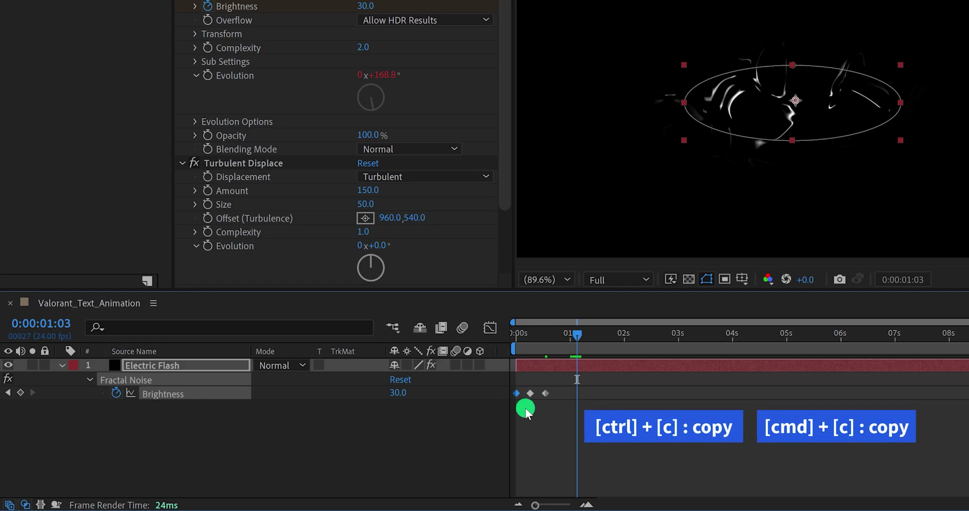
{"action": "key", "text": "ctrl+v"}
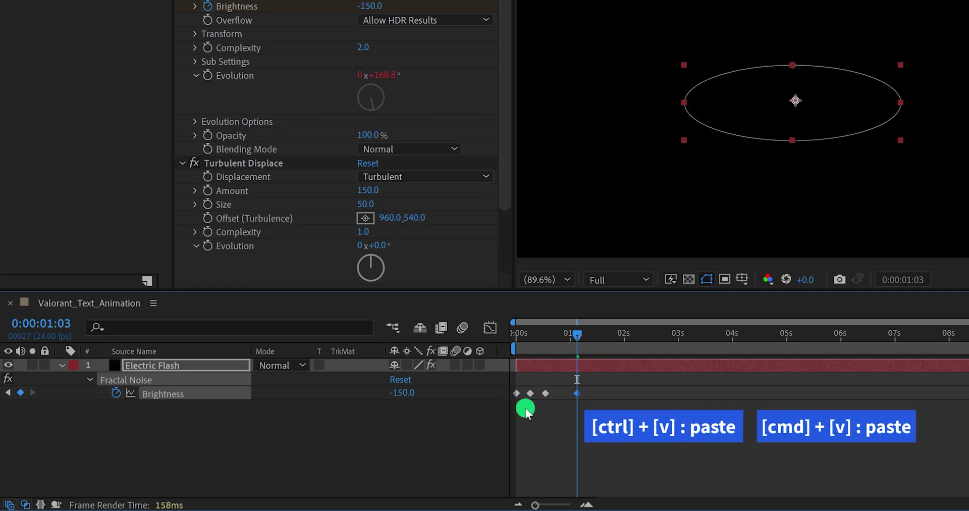
{"action": "key", "text": "space"}
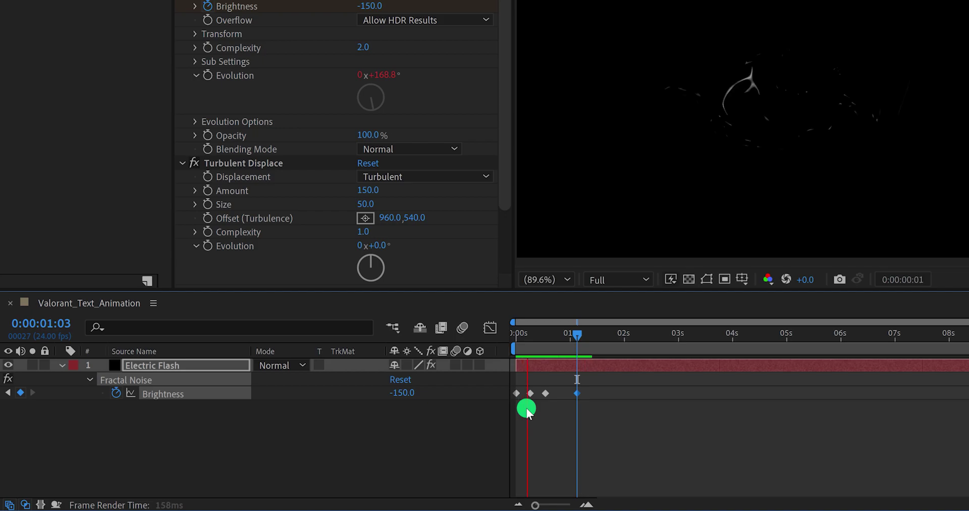
{"action": "key", "text": "space"}
Apply Easy Ease to all four Brightness keyframes and preview the flash animation
{"action": "left_click", "coordinate": [579, 394]}
{"action": "left_click_drag", "start_coordinate": [593, 388], "coordinate": [503, 408]}
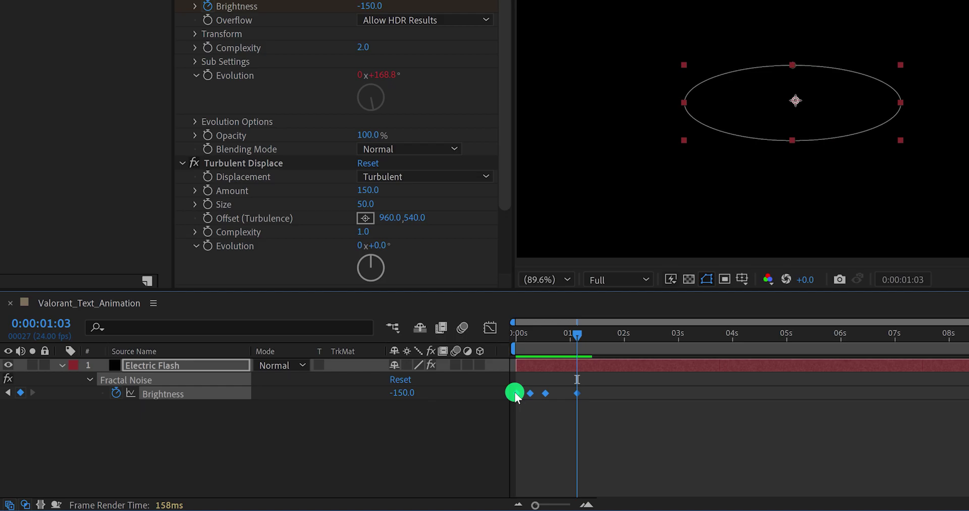
{"action": "right_click", "coordinate": [515, 396]}
{"action": "mouse_move", "coordinate": [584, 384]}
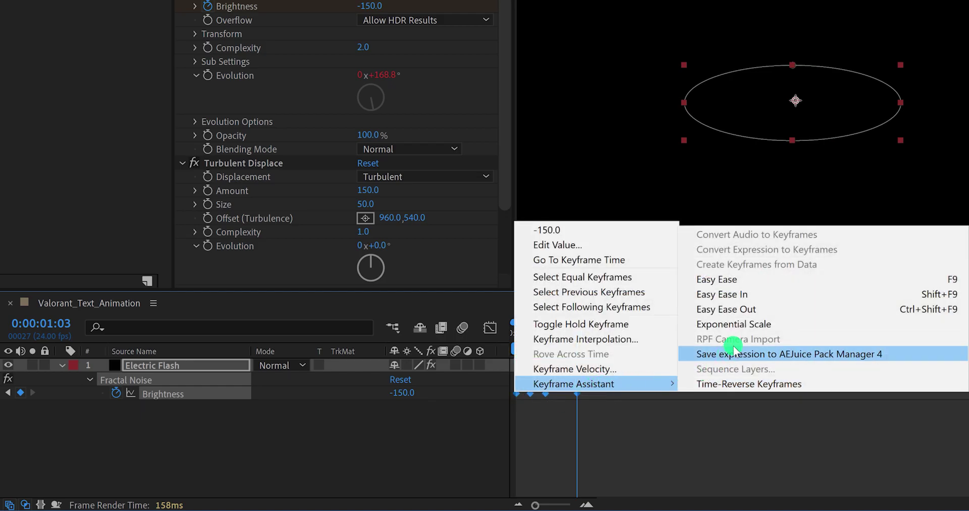
{"action": "left_click", "coordinate": [736, 280]}
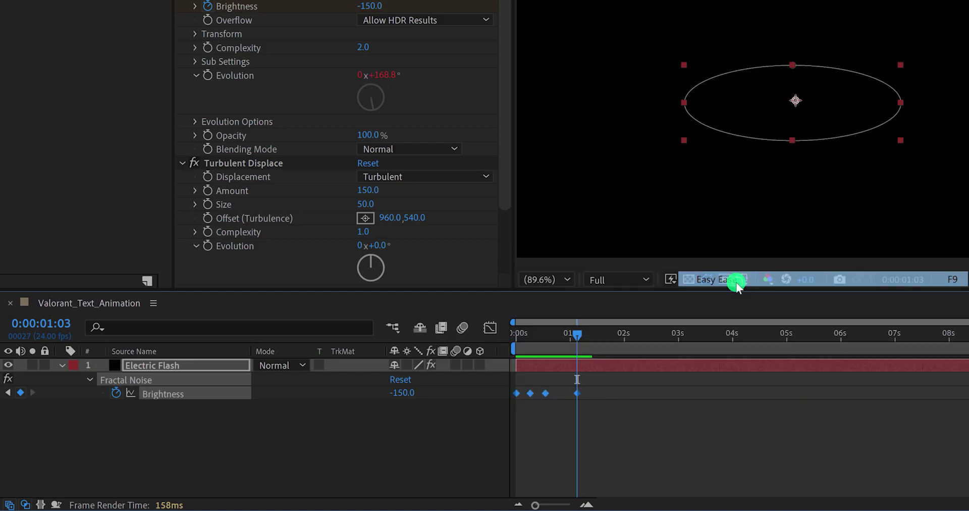
{"action": "left_click", "coordinate": [624, 411]}
{"action": "key", "text": "space"}
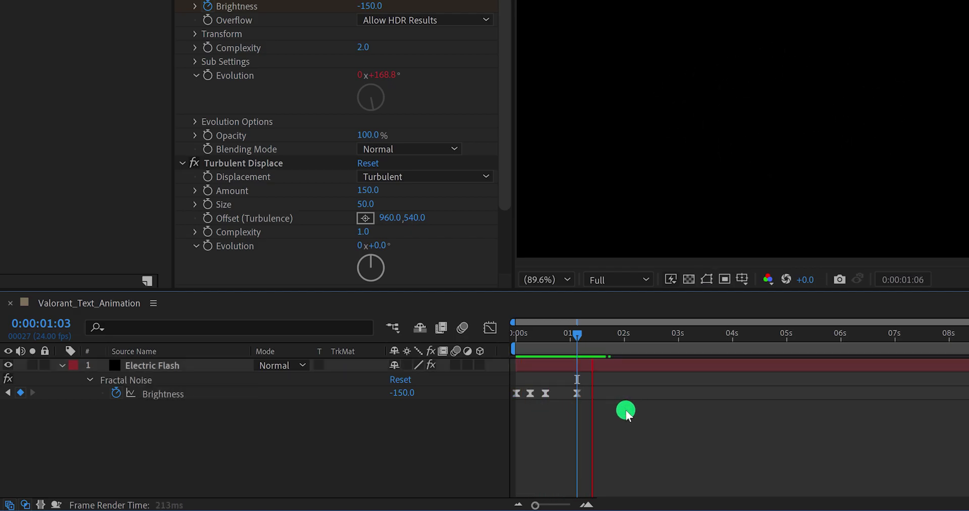
{"action": "key", "text": "space"}
Duplicate the Electric Flash layer with the time at 0:00:00:12 and set the upper copy's Fractal Noise noise type to Block
{"action": "mouse_move", "coordinate": [572, 349]}
{"action": "left_mouse_down"}
{"action": "mouse_move", "coordinate": [563, 339]}
{"action": "mouse_move", "coordinate": [543, 344]}
{"action": "left_mouse_up"}
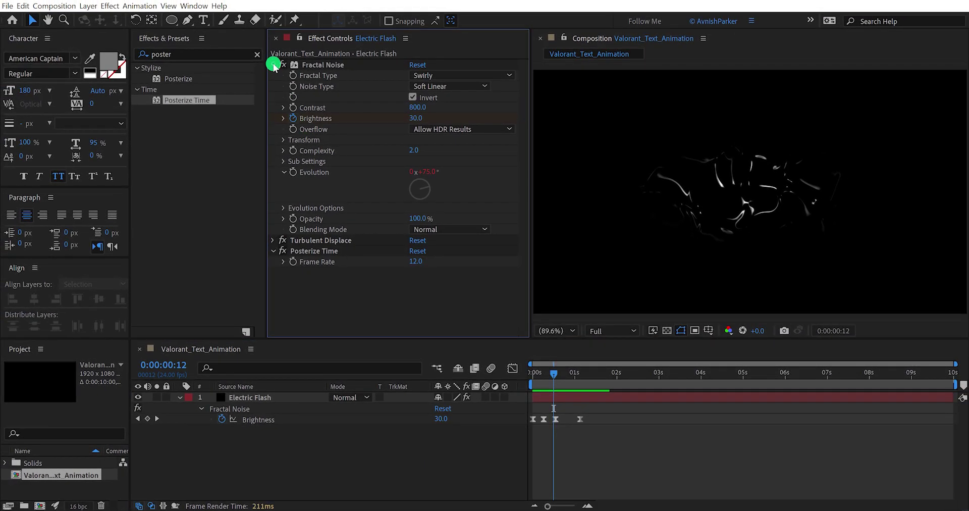
{"action": "left_click", "coordinate": [273, 64]}
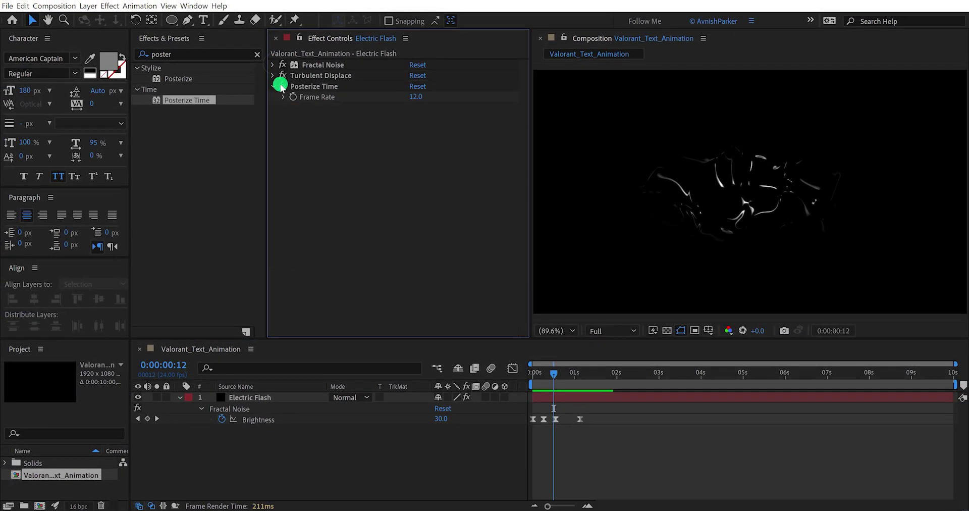
{"action": "left_click", "coordinate": [294, 399]}
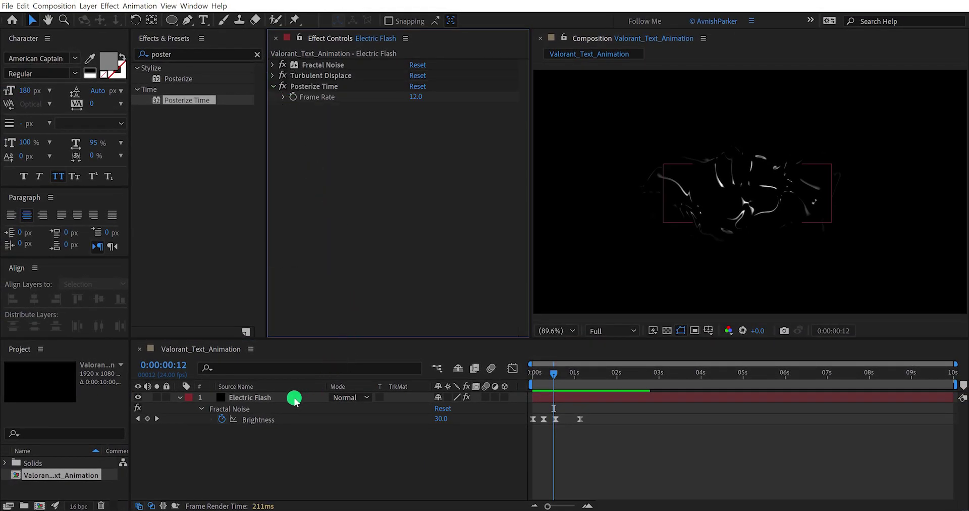
{"action": "left_click", "coordinate": [271, 398]}
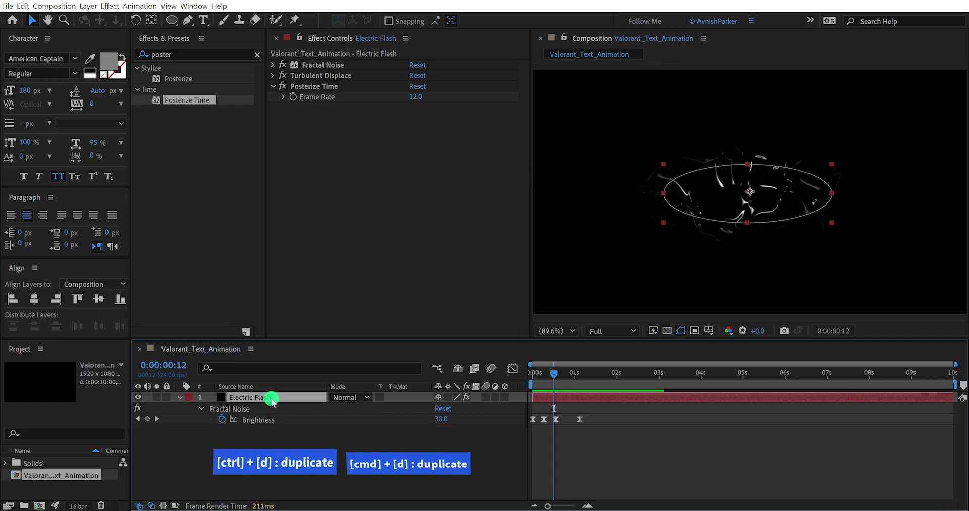
{"action": "key", "text": "ctrl+d"}
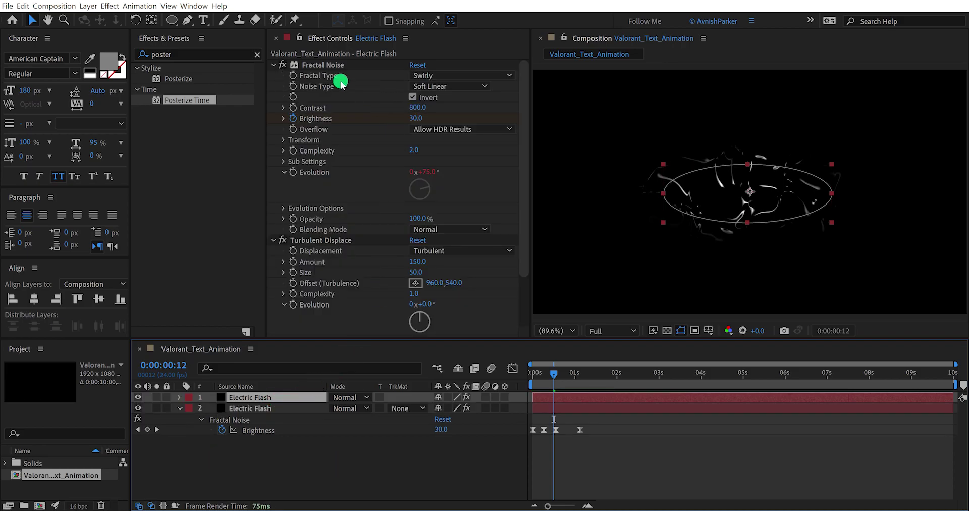
{"action": "left_click", "coordinate": [443, 88]}
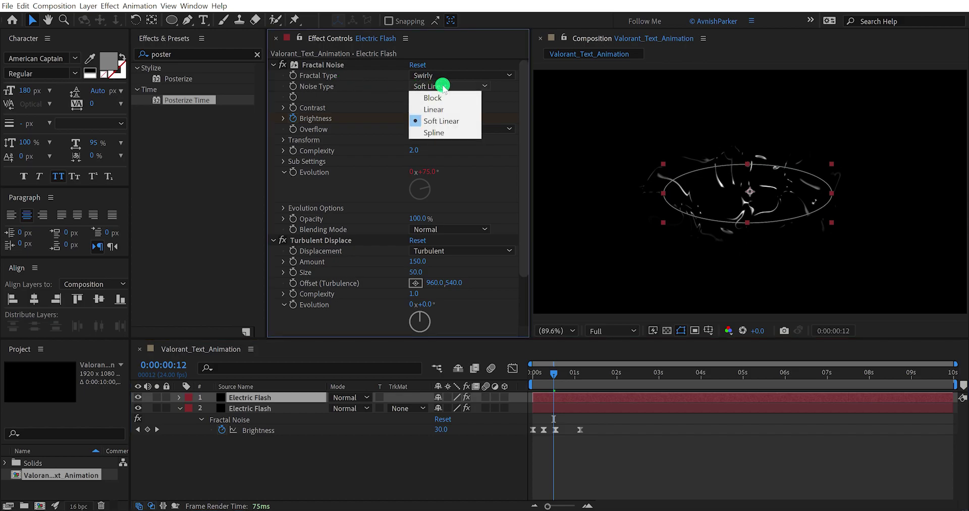
{"action": "left_click", "coordinate": [444, 93]}
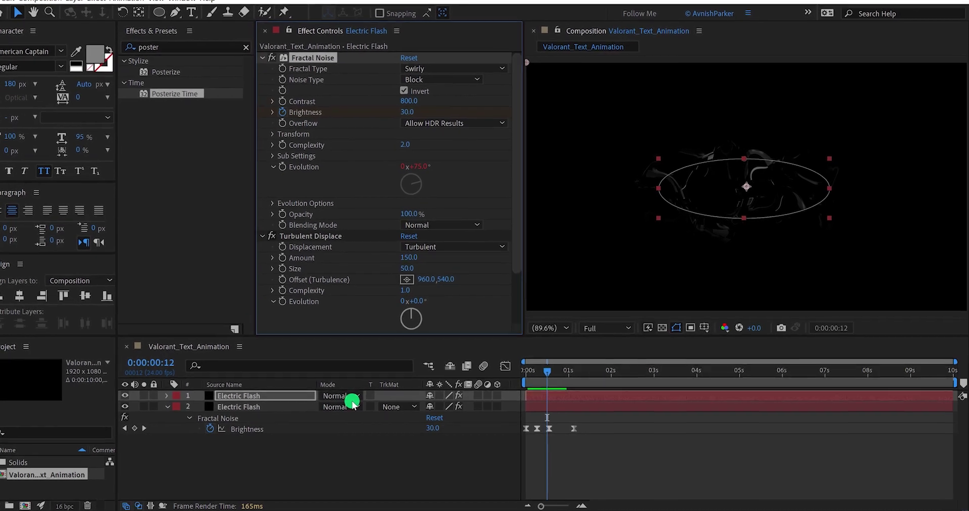
Toggle the timeline's blending mode and track matte columns off and back on
{"action": "key", "text": "F4"}
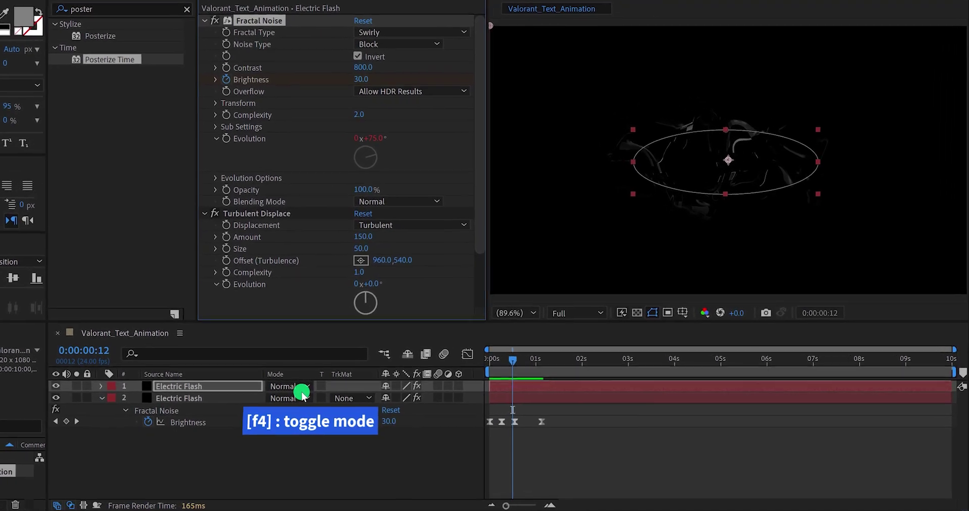
{"action": "key", "text": "F4"}
{"action": "key", "text": "F4"}
{"action": "key", "text": "F4"}
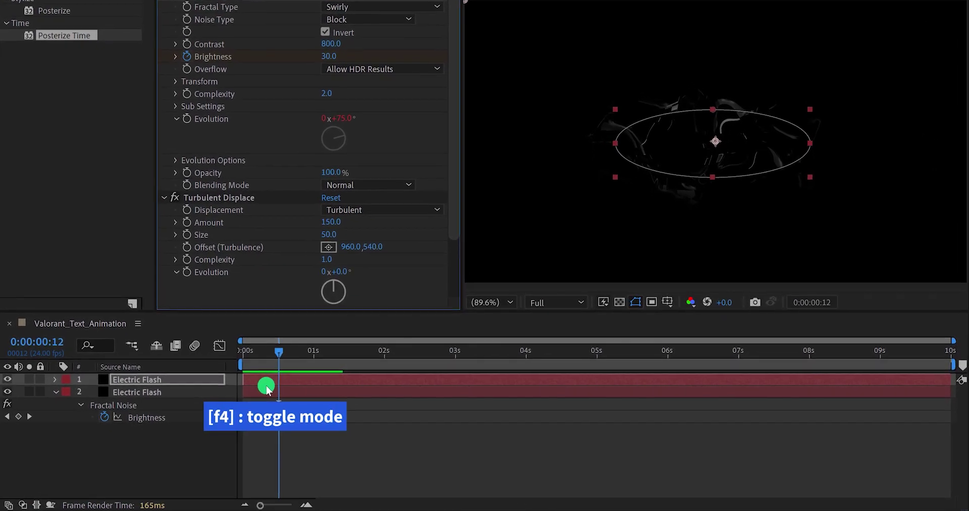
{"action": "key", "text": "F4"}
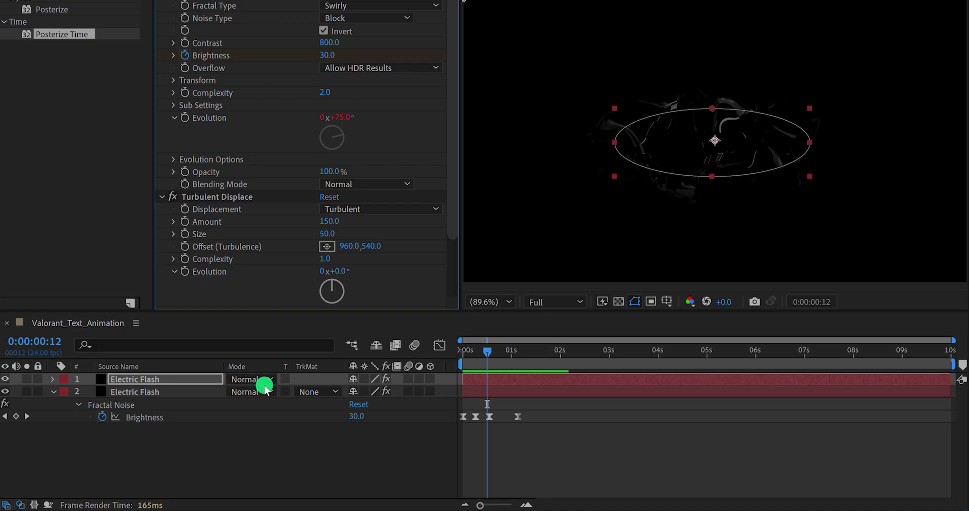
Set the blending mode of the upper Electric Flash layer to Screen
{"action": "right_click", "coordinate": [331, 365]}
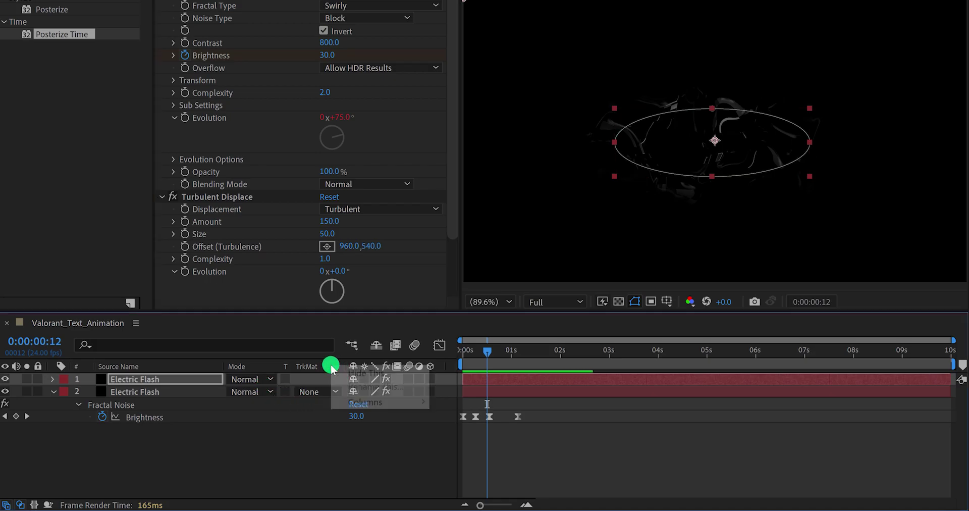
{"action": "mouse_move", "coordinate": [399, 400]}
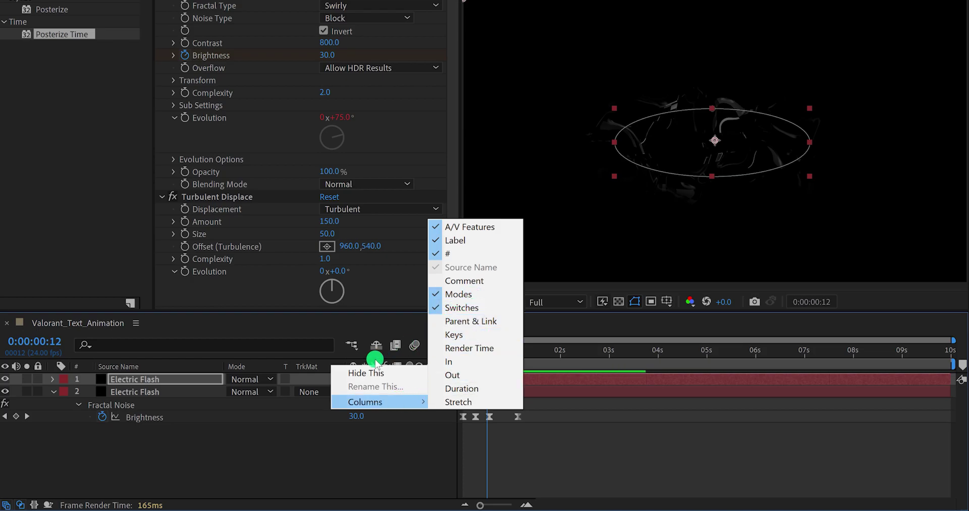
{"action": "left_click", "coordinate": [259, 381]}
{"action": "left_click", "coordinate": [259, 381]}
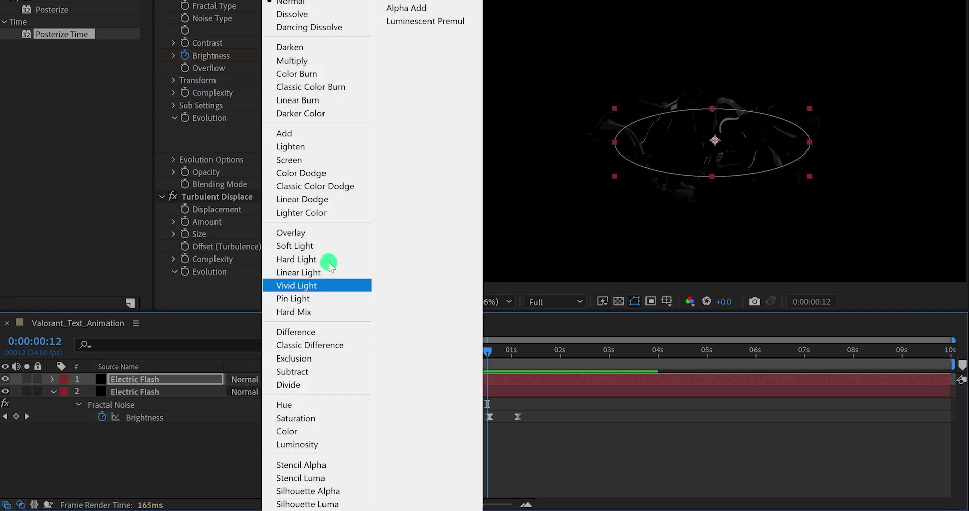
{"action": "left_click", "coordinate": [308, 160]}
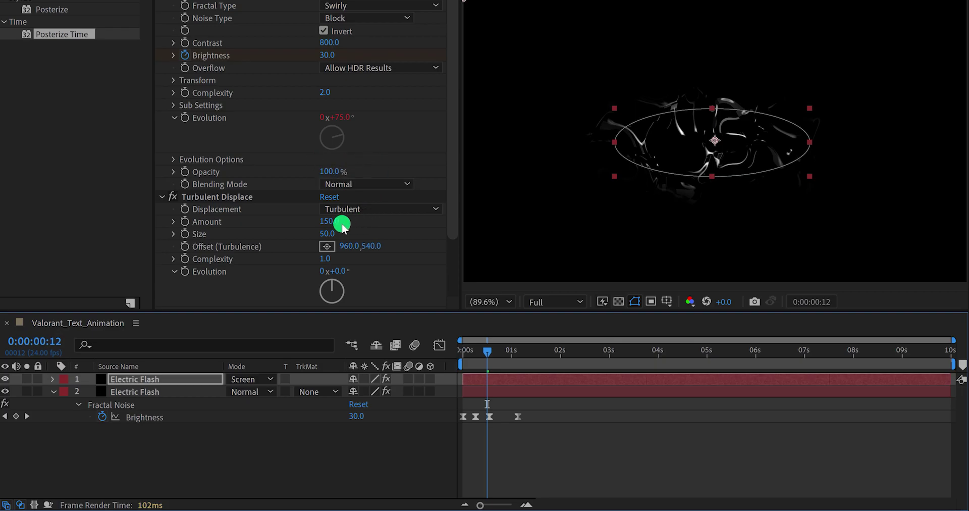
Set the upper Electric Flash layer's Turbulent Displace Size to 20 and deselect the layer
{"action": "left_click", "coordinate": [331, 235]}
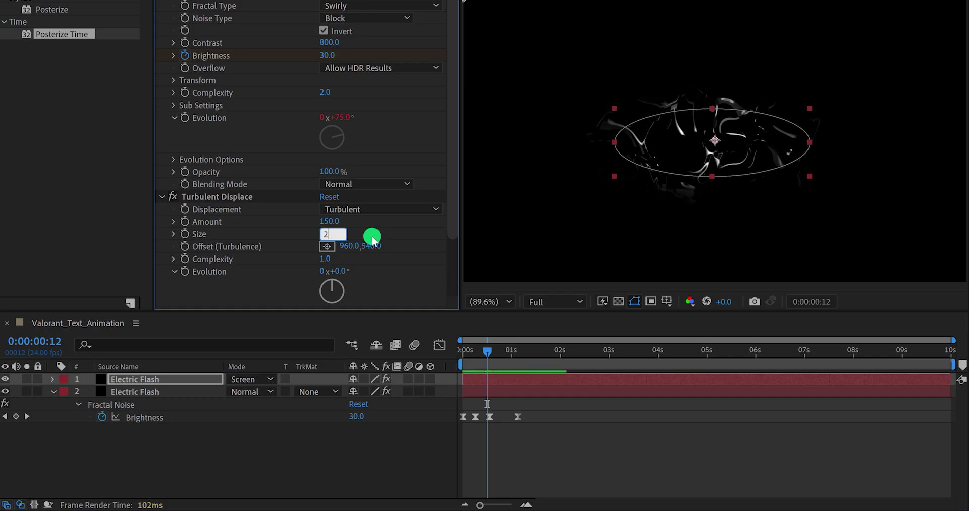
{"action": "key", "text": "Return"}
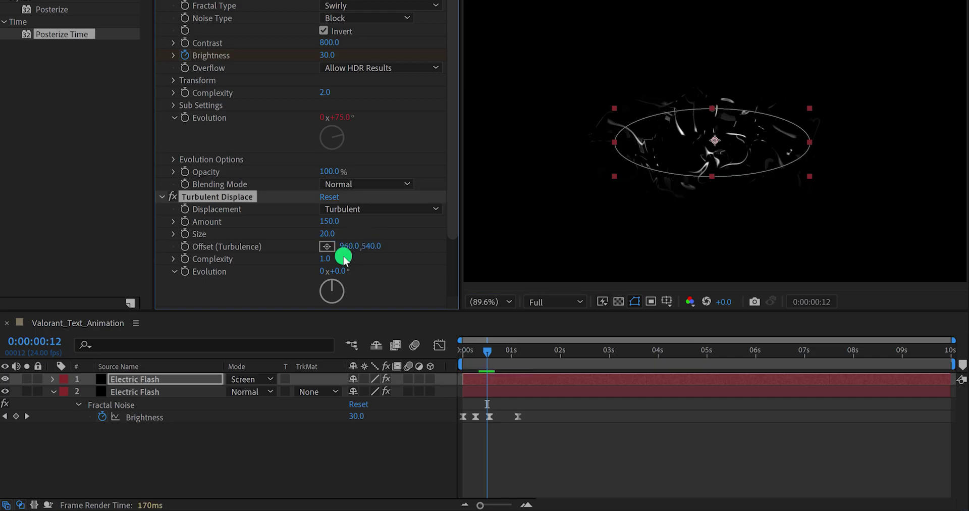
{"action": "left_click", "coordinate": [244, 433]}
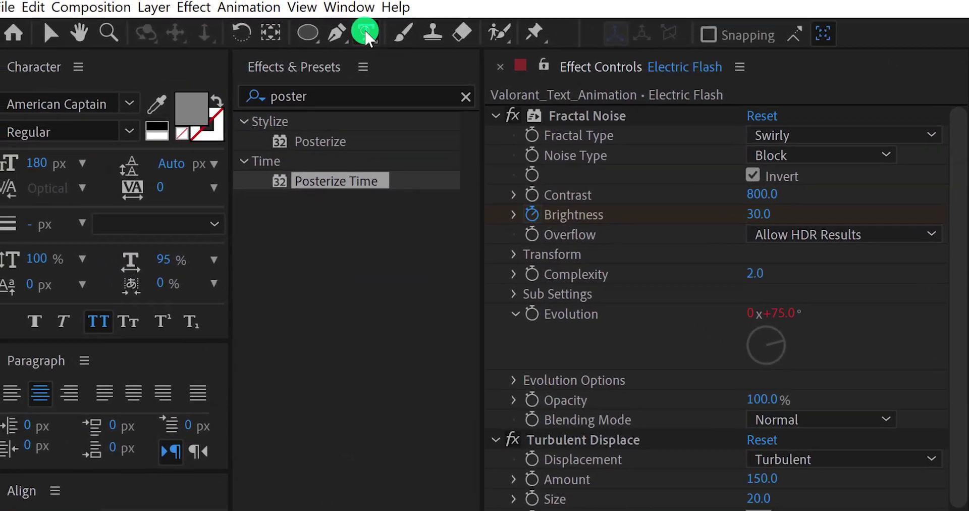
Add a "valorant" text layer with the Type tool and centre it horizontally and vertically in the composition
{"action": "left_click", "coordinate": [306, 13]}
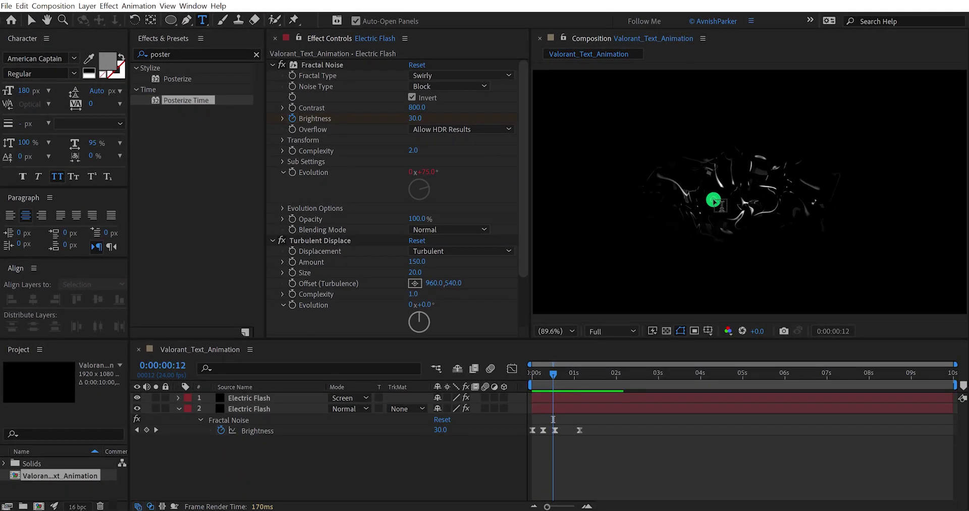
{"action": "left_click", "coordinate": [713, 201]}
{"action": "type", "text": "valo"}
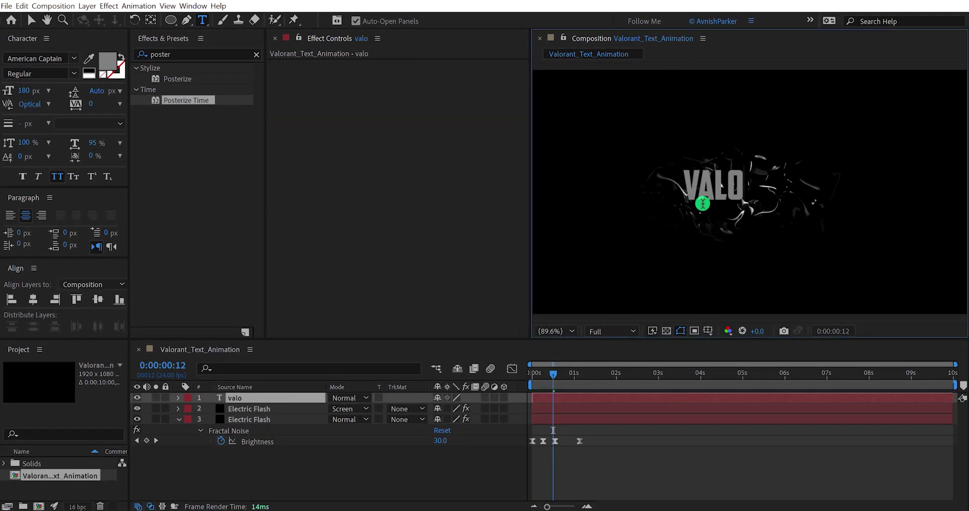
{"action": "type", "text": "rant"}
{"action": "key", "text": "ctrl+Return"}
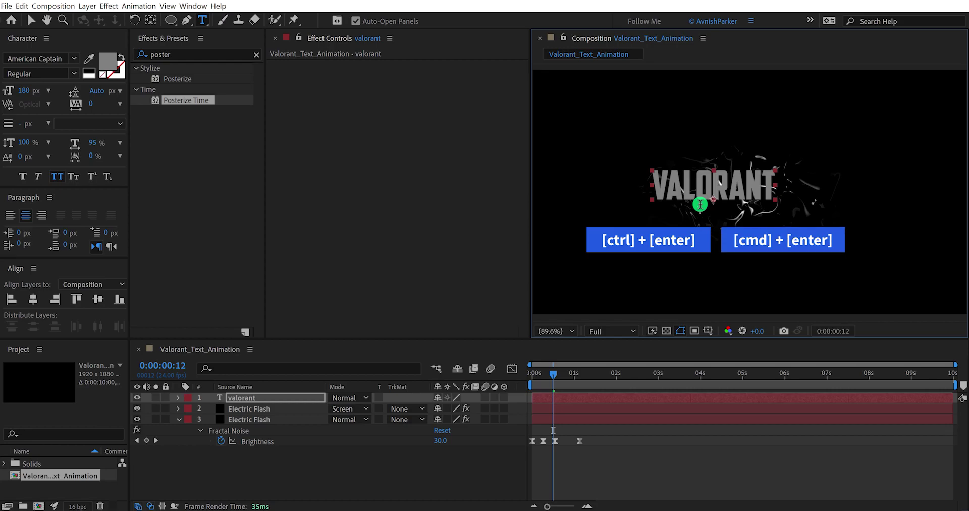
{"action": "key", "text": "v"}
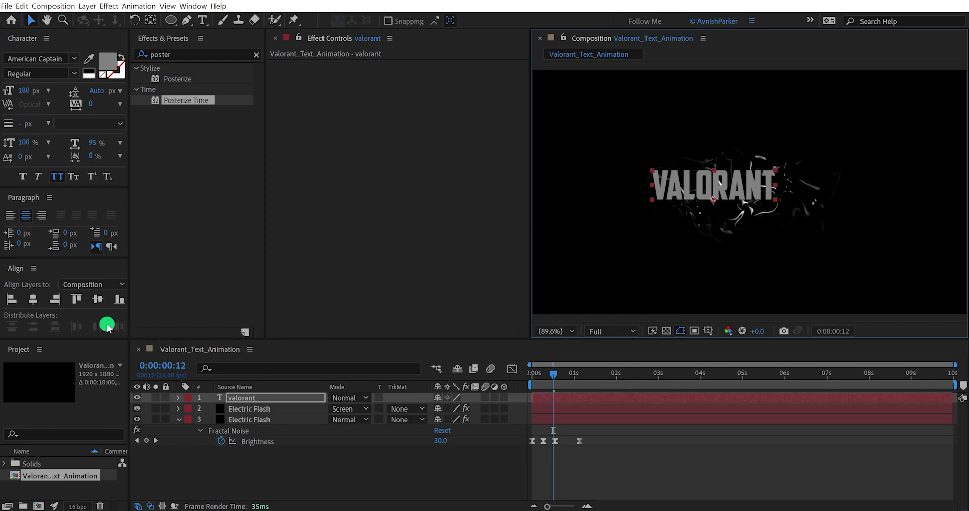
{"action": "left_click", "coordinate": [30, 299]}
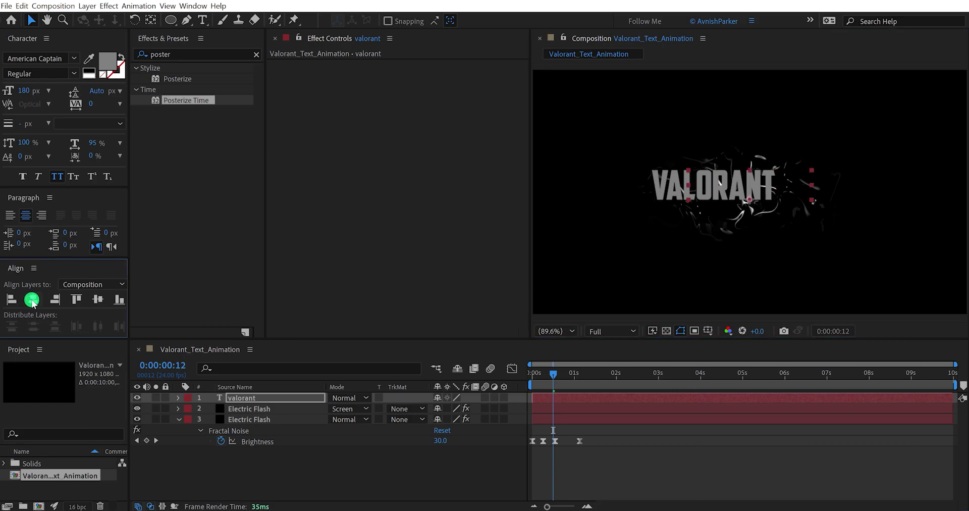
{"action": "left_click", "coordinate": [99, 299]}
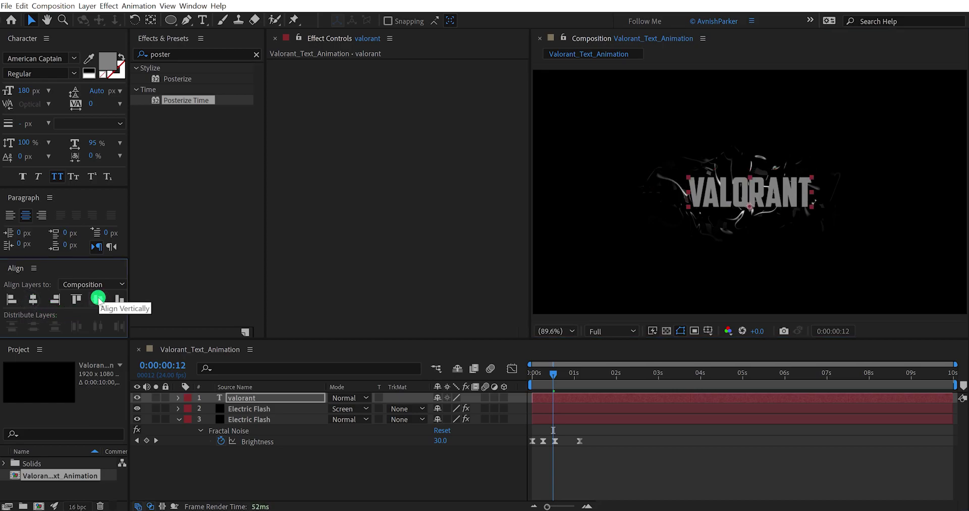
Set the text's fill colour to a neutral grey with 50% brightness
{"action": "left_click", "coordinate": [107, 64]}
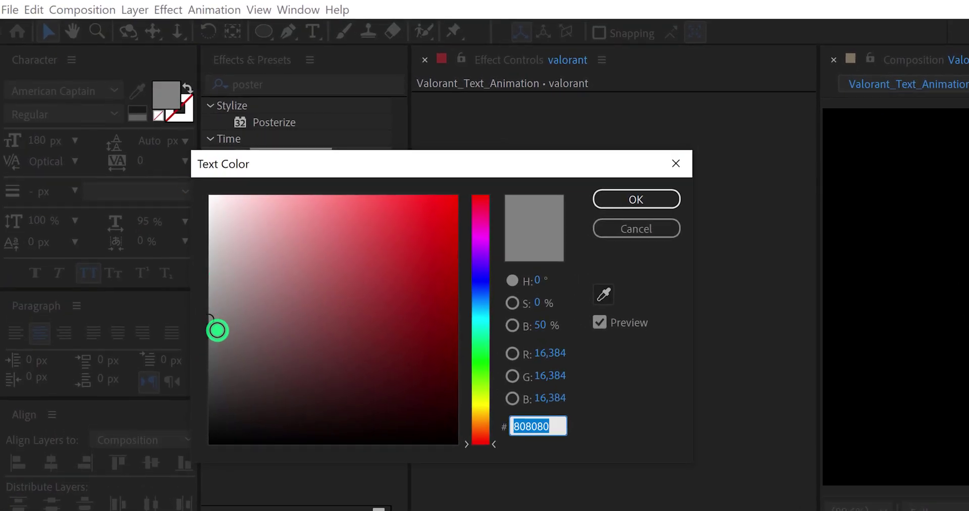
{"action": "left_click", "coordinate": [544, 326]}
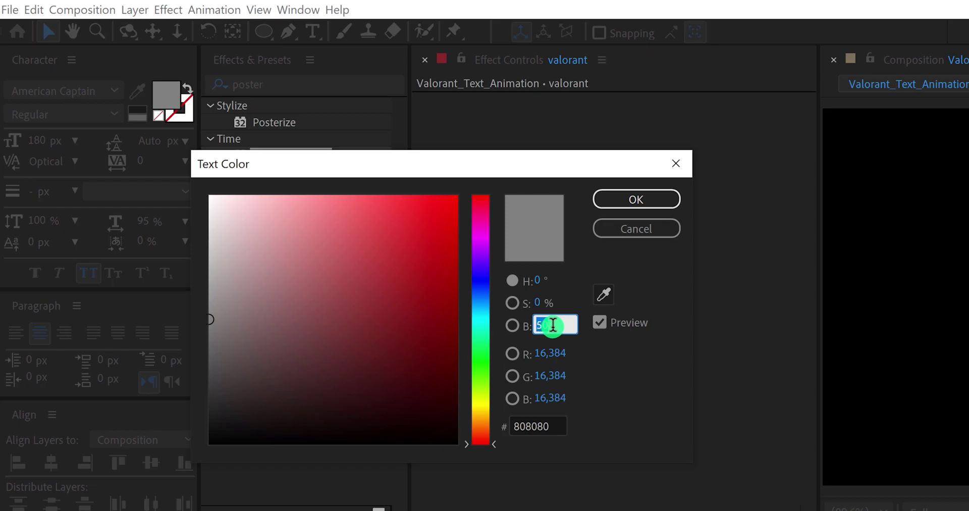
{"action": "left_click", "coordinate": [624, 202]}
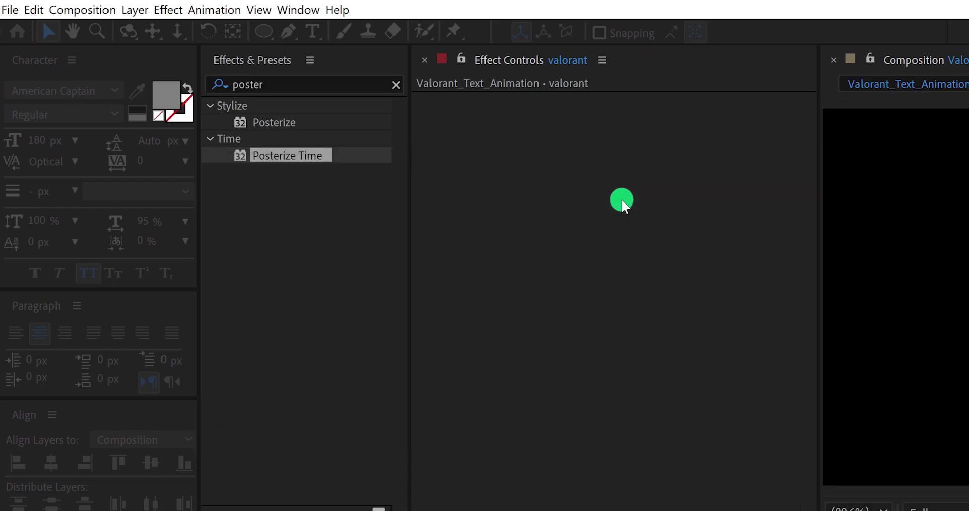
Change the text's font to VALORANT and reduce its size to 143 px
{"action": "left_click", "coordinate": [100, 96]}
{"action": "type", "text": "valo"}
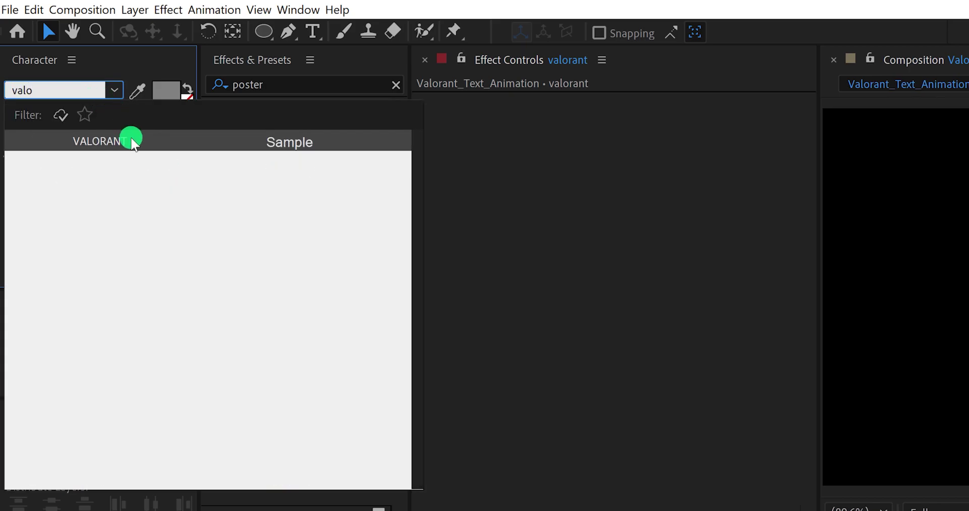
{"action": "left_click", "coordinate": [132, 143]}
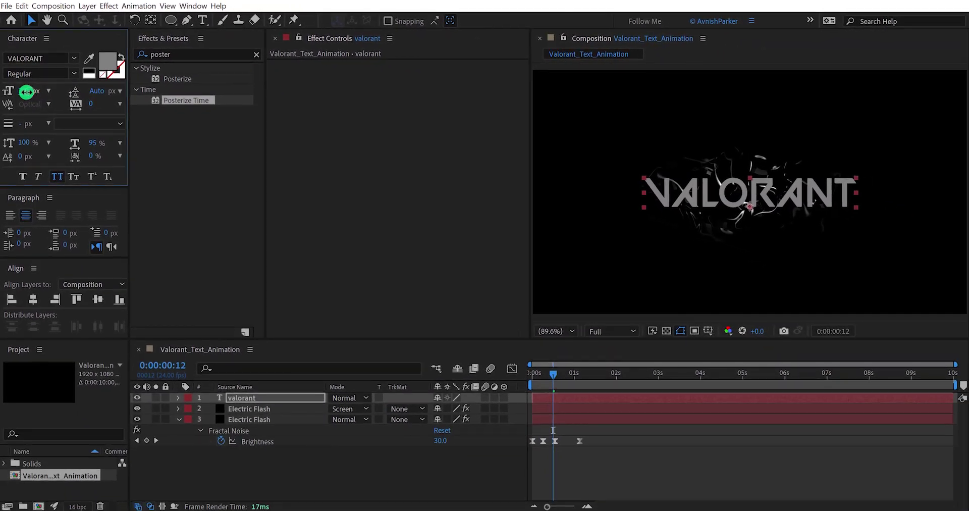
{"action": "left_click_drag", "start_coordinate": [27, 92], "coordinate": [13, 102]}
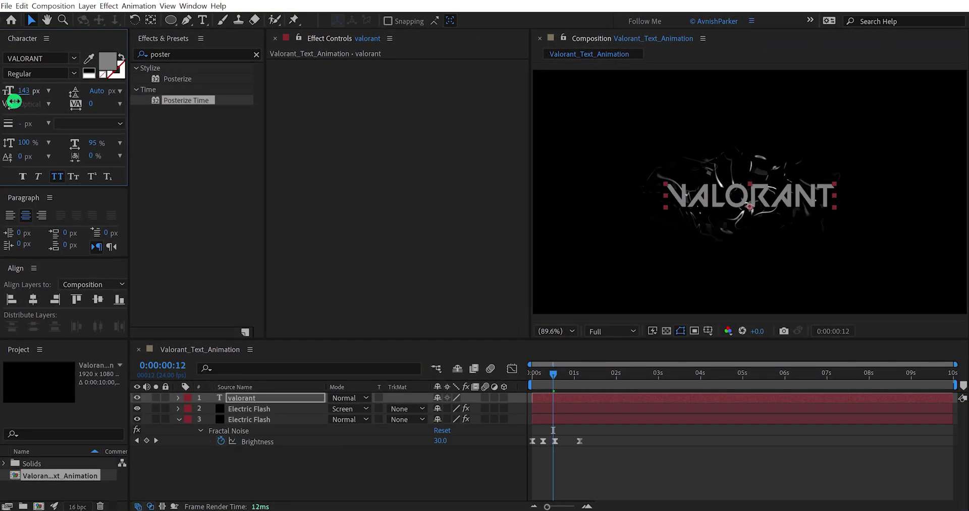
Re-centre the resized text horizontally and vertically in the composition
{"action": "left_click", "coordinate": [31, 298]}
{"action": "left_click", "coordinate": [91, 304]}
{"action": "left_click", "coordinate": [98, 301]}
Move the valorant layer below both Electric Flash layers and set the lower Electric Flash layer's blending mode to Screen
{"action": "left_click", "coordinate": [209, 371]}
{"action": "left_click_drag", "start_coordinate": [252, 397], "coordinate": [273, 454]}
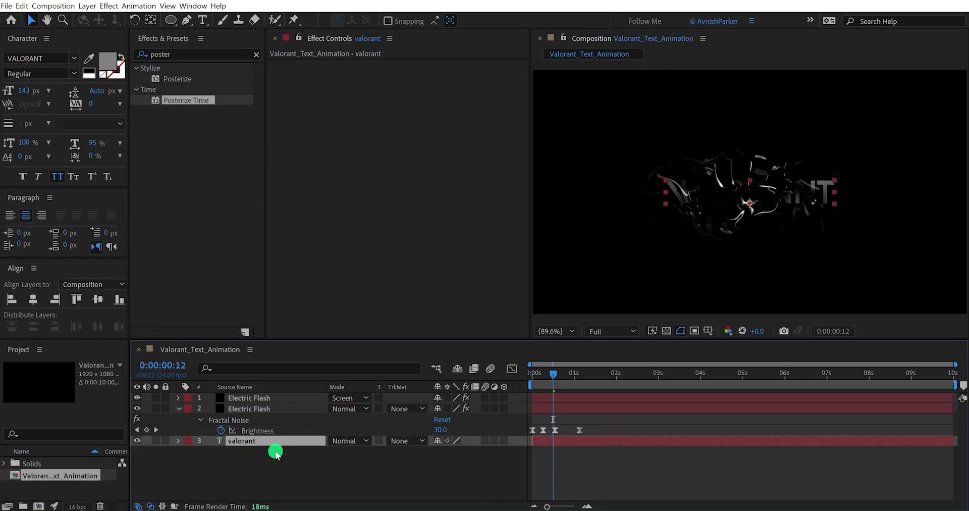
{"action": "left_click", "coordinate": [341, 407]}
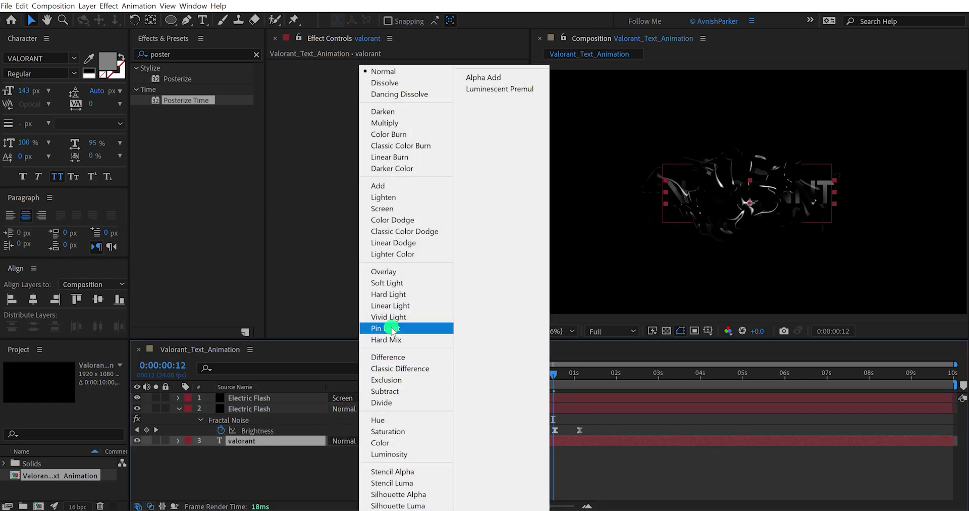
{"action": "left_click", "coordinate": [389, 209]}
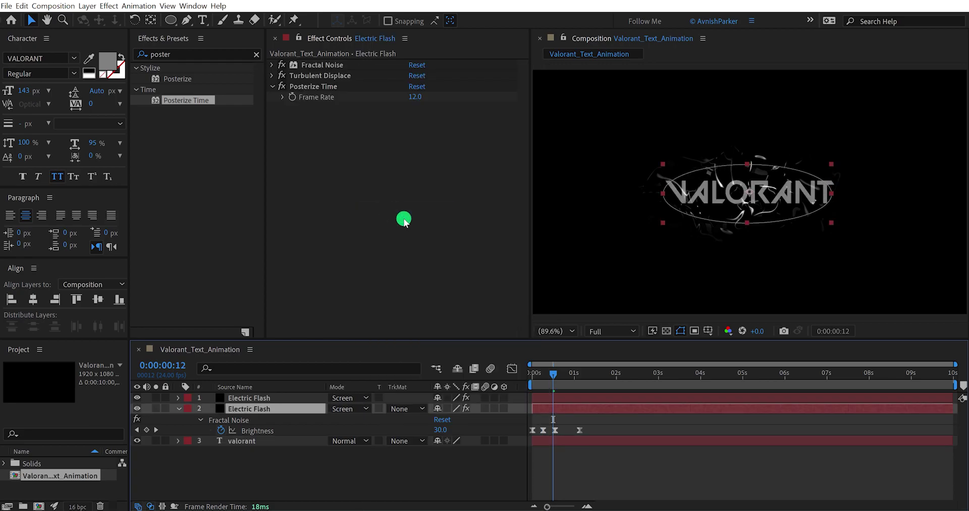
Find the Random Fade Up animation preset and apply it to the valorant text layer starting at 0:00:00:06
{"action": "left_click_drag", "start_coordinate": [546, 368], "coordinate": [545, 390]}
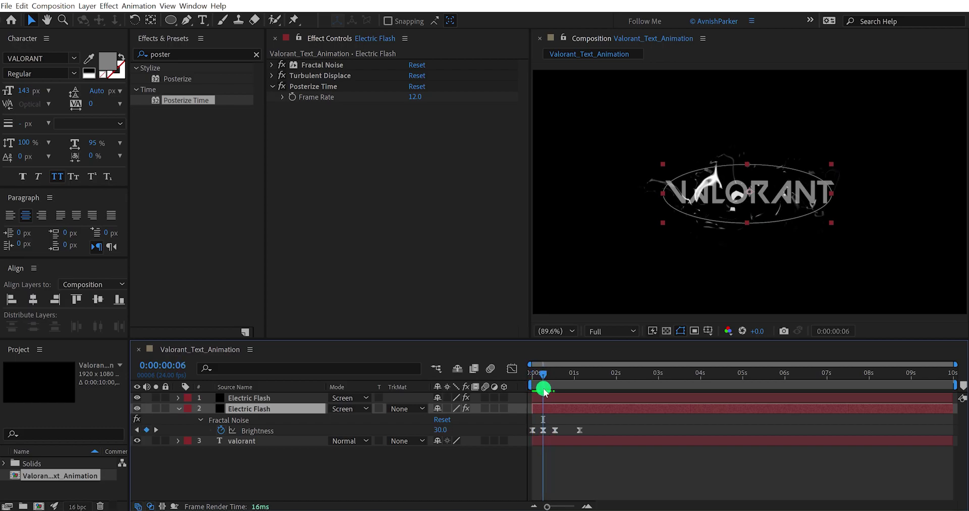
{"action": "left_click", "coordinate": [549, 438]}
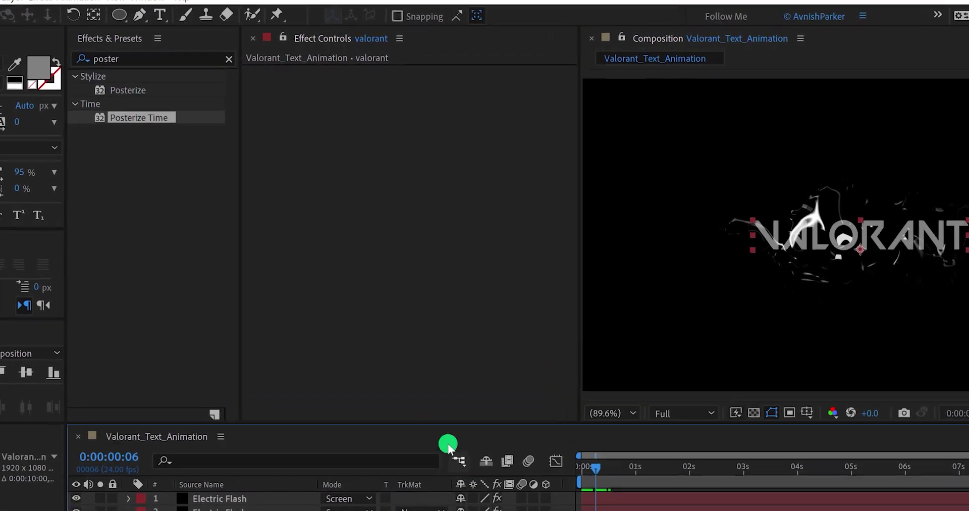
{"action": "left_click", "coordinate": [177, 62]}
{"action": "double_click", "coordinate": [176, 62]}
{"action": "type", "text": "fade"}
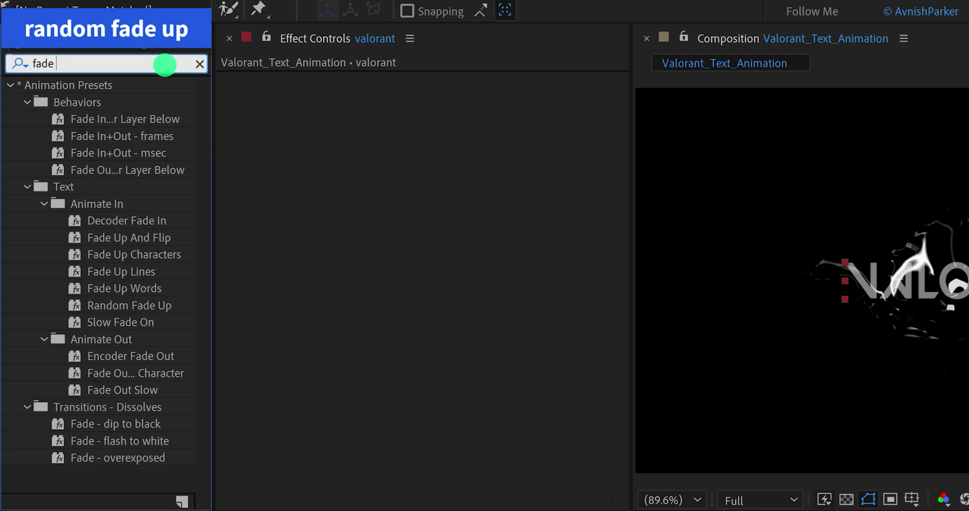
{"action": "left_click", "coordinate": [126, 255]}
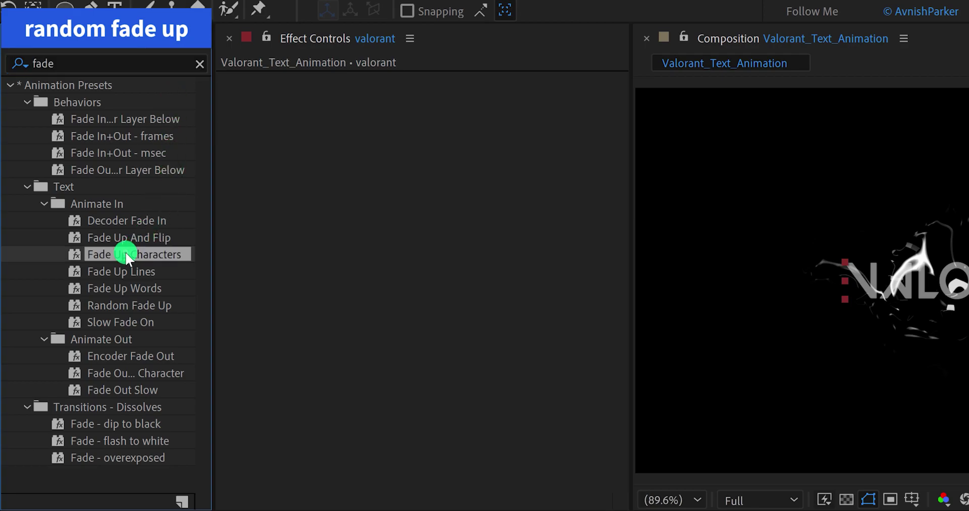
{"action": "left_click", "coordinate": [123, 305]}
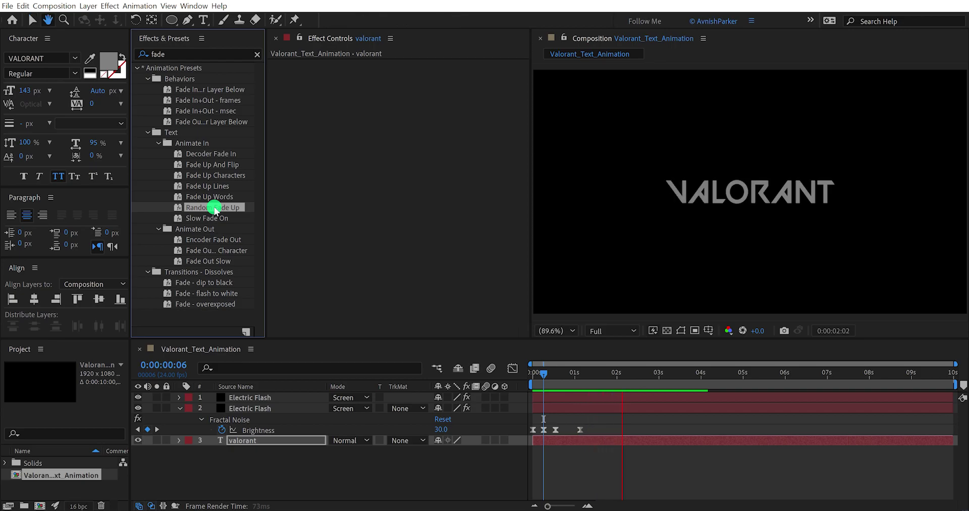
{"action": "mouse_move", "coordinate": [216, 210]}
{"action": "left_mouse_down"}
{"action": "mouse_move", "coordinate": [281, 249]}
{"action": "mouse_move", "coordinate": [268, 415]}
{"action": "mouse_move", "coordinate": [240, 443]}
{"action": "left_mouse_up"}
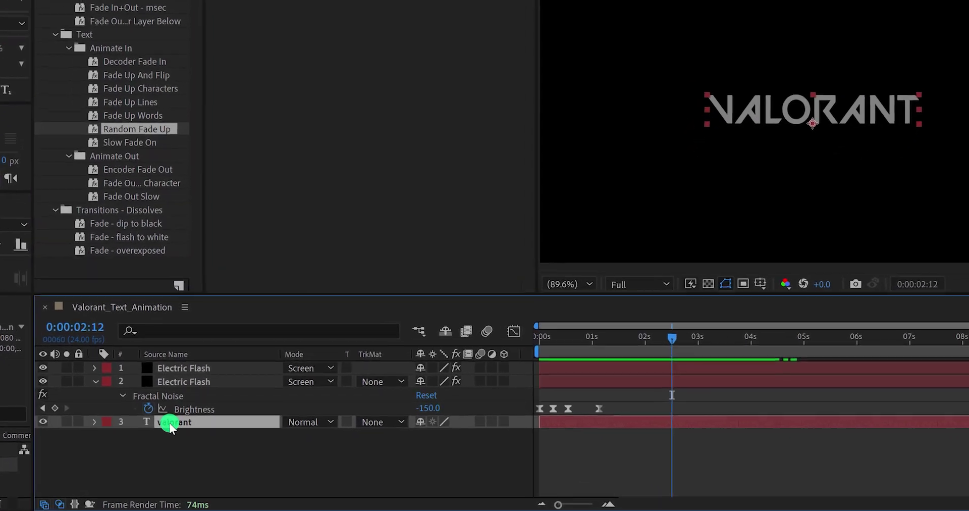
{"action": "left_click_drag", "start_coordinate": [171, 427], "coordinate": [69, 425]}
Solo the valorant text layer and preview its fade-in animation
{"action": "left_click", "coordinate": [34, 415]}
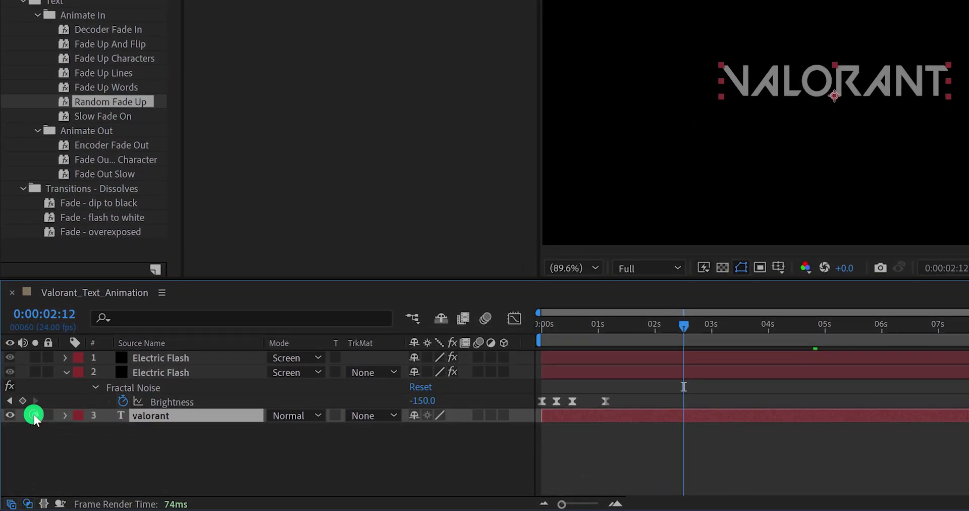
{"action": "key", "text": "space"}
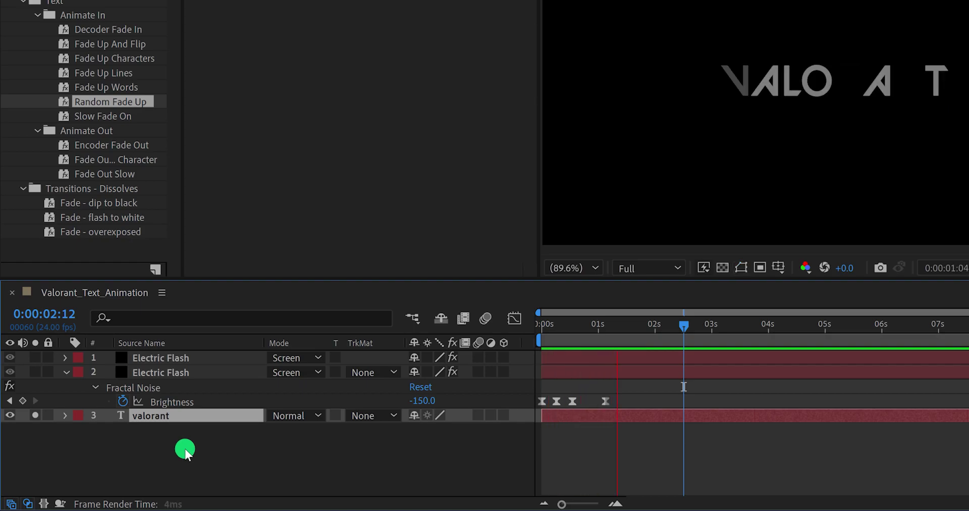
{"action": "key", "text": "space"}
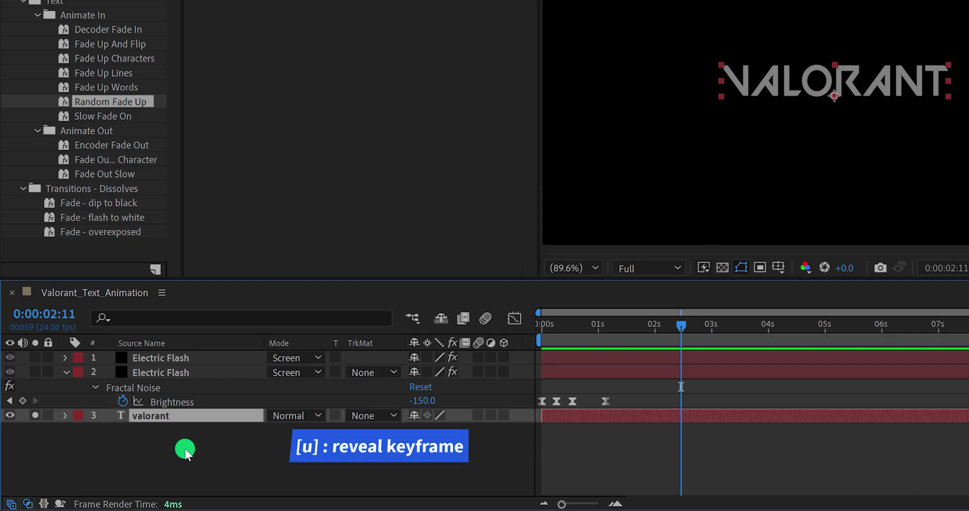
Reveal the text layer's keyframes, move the last Range Selector Start keyframe to 0:00:00:15 and preview
{"action": "key", "text": "u"}
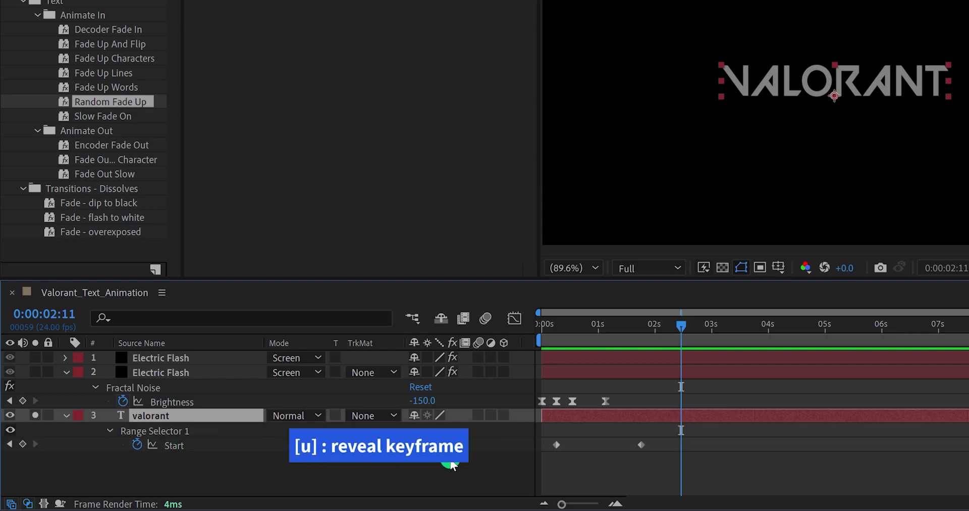
{"action": "left_click_drag", "start_coordinate": [638, 448], "coordinate": [578, 449]}
{"action": "key", "text": "space"}
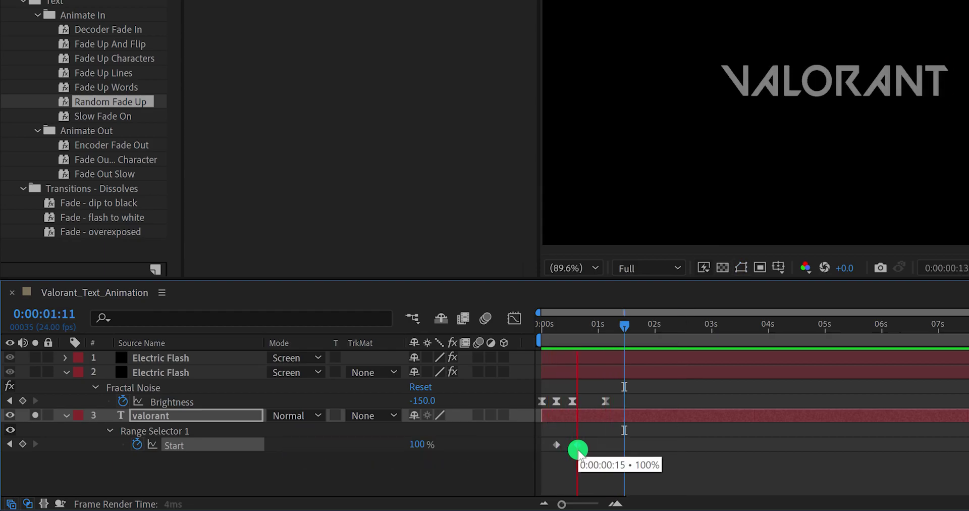
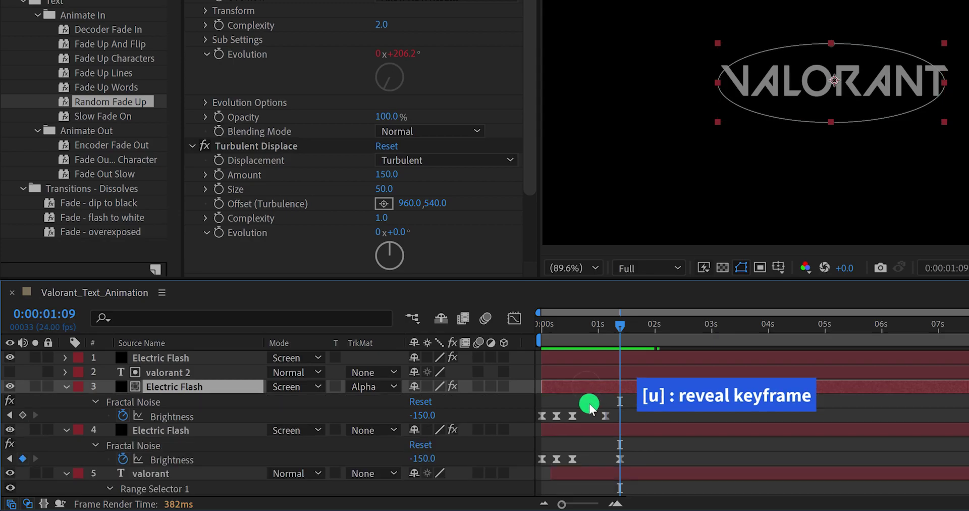
Reveal the top Electric Flash layer's keyframes, move its last Brightness keyframe to 0:00:01:09 and preview
{"action": "left_click", "coordinate": [589, 360]}
{"action": "key", "text": "u"}
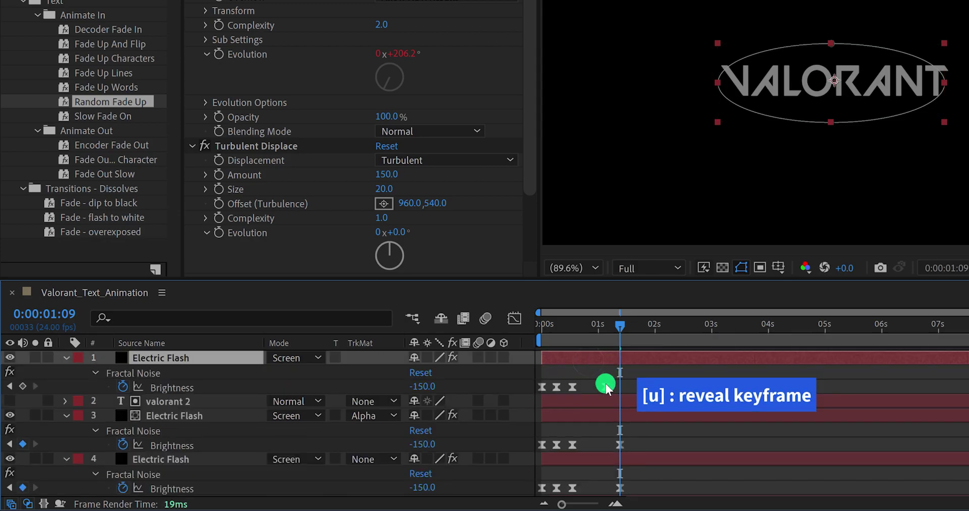
{"action": "left_click", "coordinate": [619, 386]}
{"action": "key", "text": "space"}
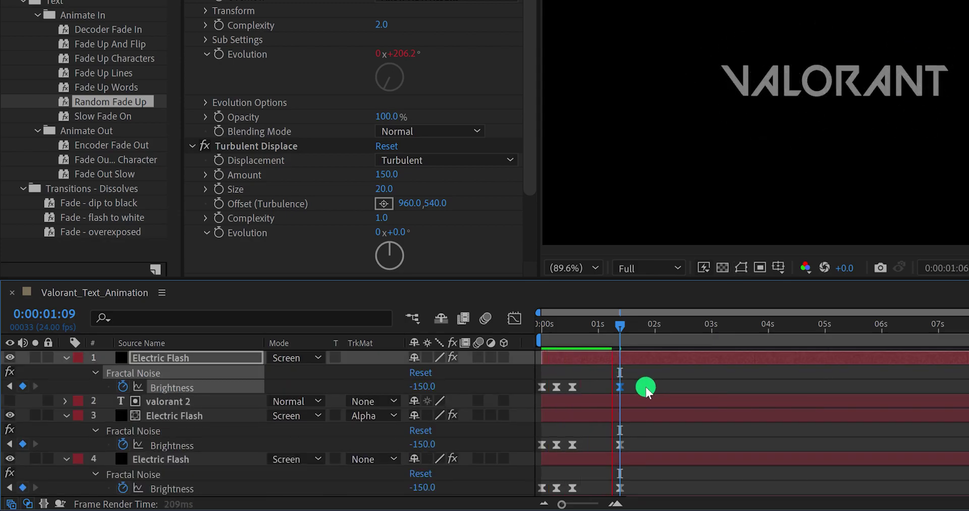
{"action": "key", "text": "space"}
Solo the alpha-matted Electric Flash layer, check it at 0:00:00:13 and delete its Brightness keyframe at 0:00:01:09
{"action": "scroll", "coordinate": [644, 387], "scroll_direction": "down", "scroll_amount": 2}
{"action": "left_click", "coordinate": [207, 376]}
{"action": "key", "text": "Return"}
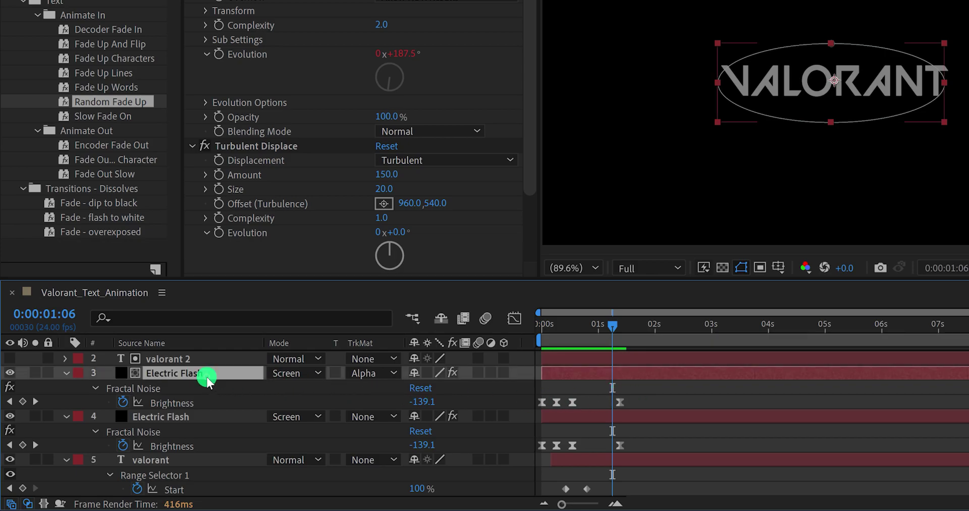
{"action": "left_click", "coordinate": [34, 374]}
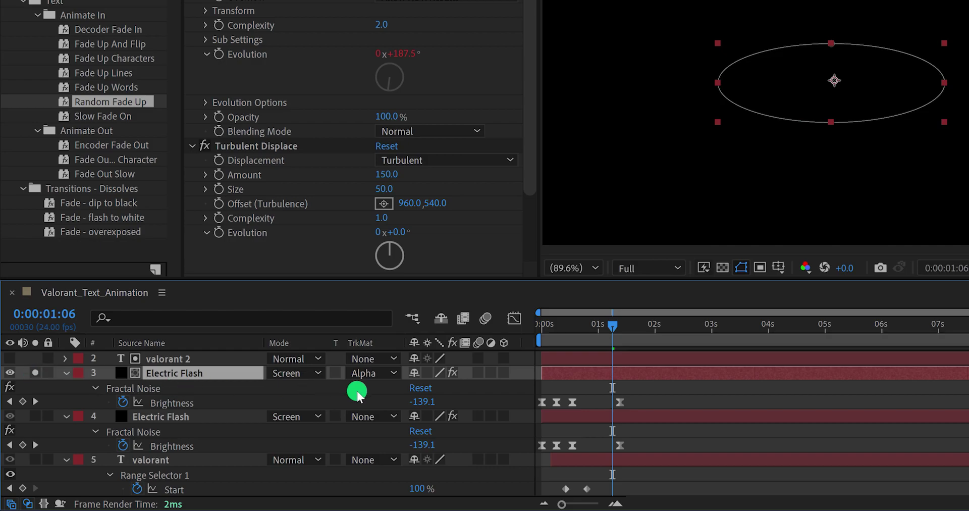
{"action": "mouse_move", "coordinate": [588, 336]}
{"action": "left_mouse_down"}
{"action": "mouse_move", "coordinate": [562, 335]}
{"action": "mouse_move", "coordinate": [571, 340]}
{"action": "left_mouse_up"}
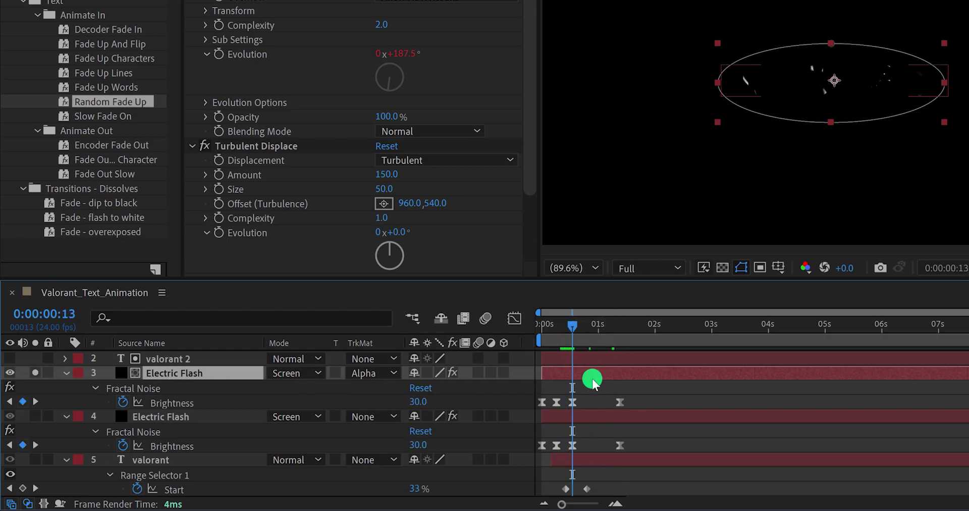
{"action": "left_click", "coordinate": [621, 402]}
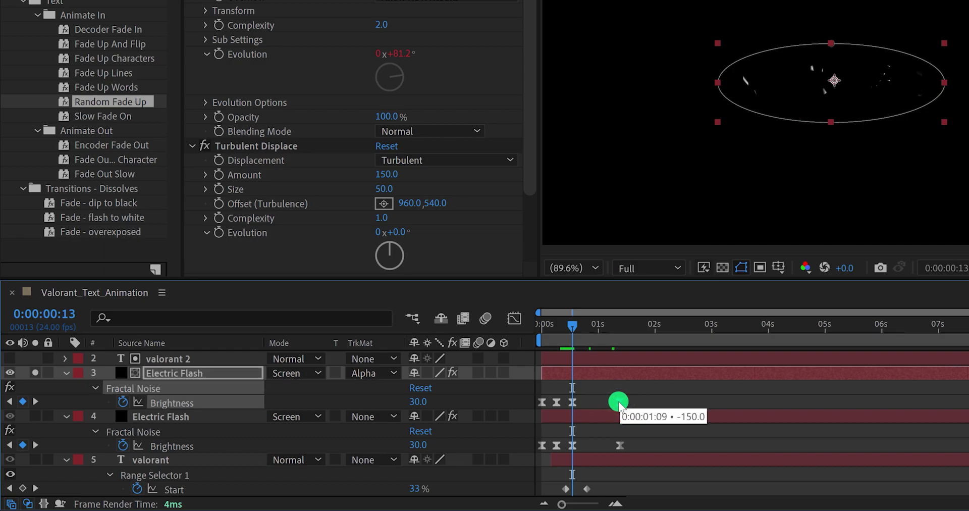
{"action": "key", "text": "Delete"}
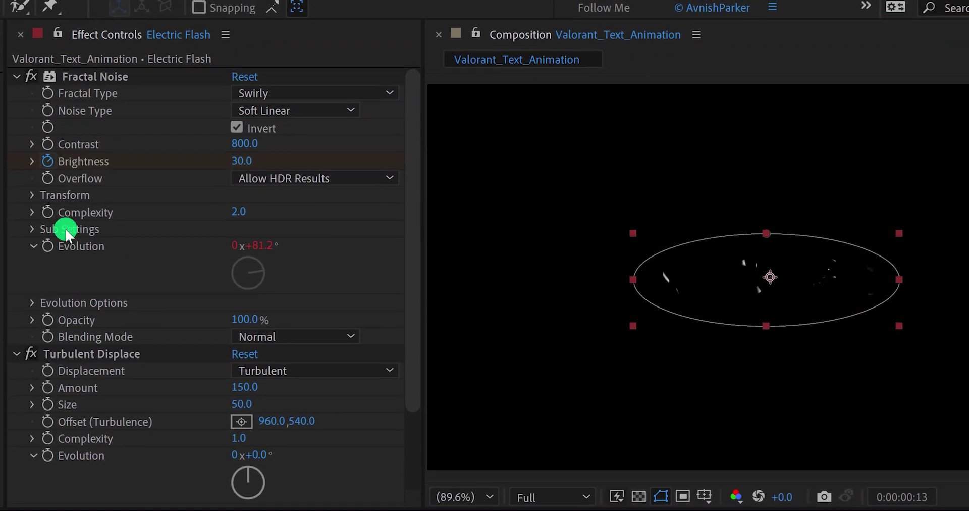
Set the matted Electric Flash layer's Fractal Noise scale to 35 and its Turbulent Displace size to 25
{"action": "left_click", "coordinate": [32, 196]}
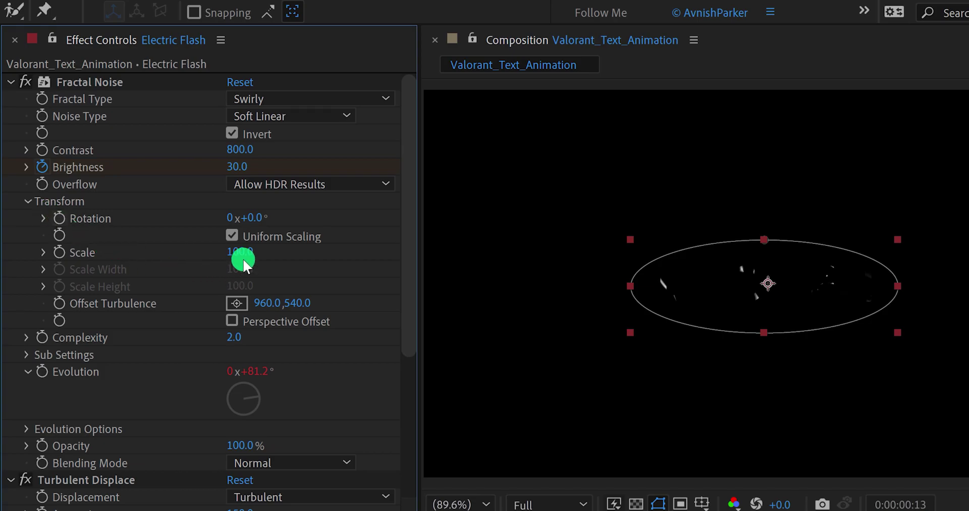
{"action": "left_click_drag", "start_coordinate": [243, 260], "coordinate": [183, 278]}
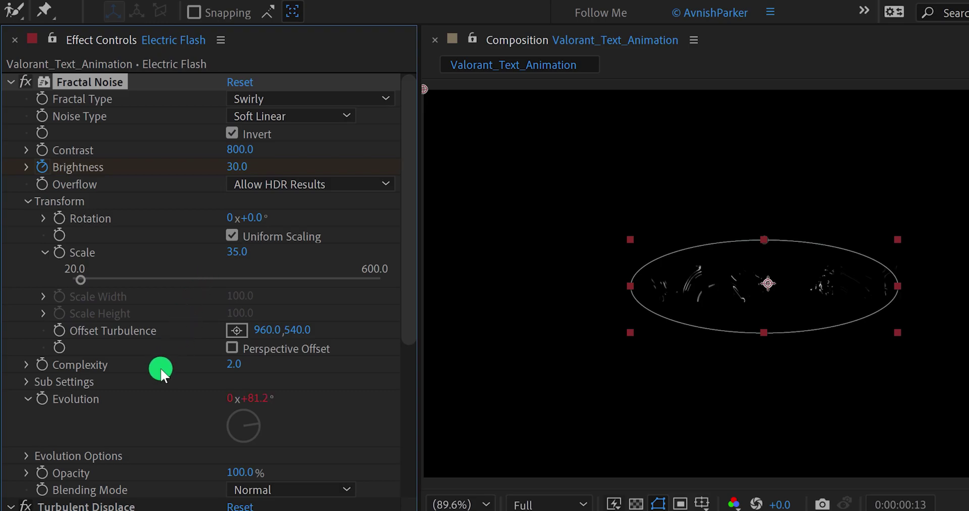
{"action": "scroll", "coordinate": [160, 371], "scroll_direction": "down", "scroll_amount": 3}
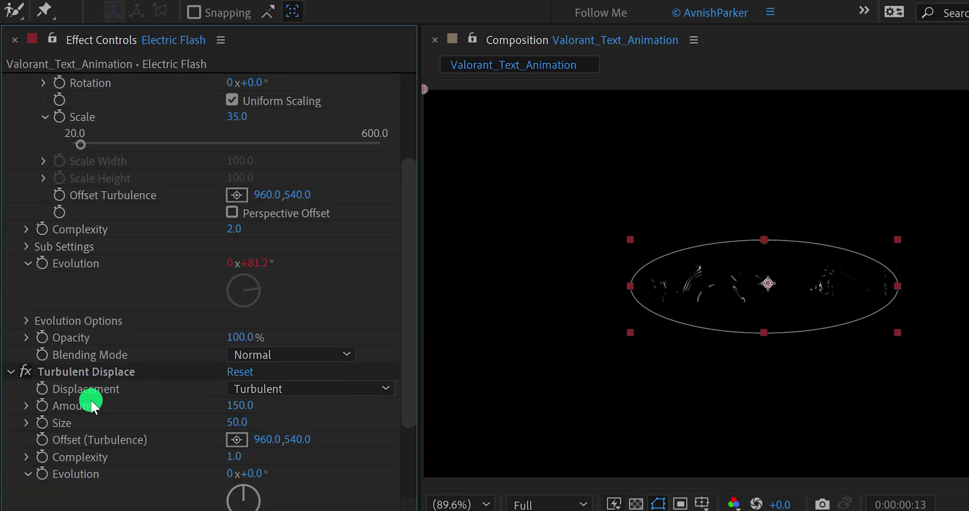
{"action": "left_click", "coordinate": [241, 423]}
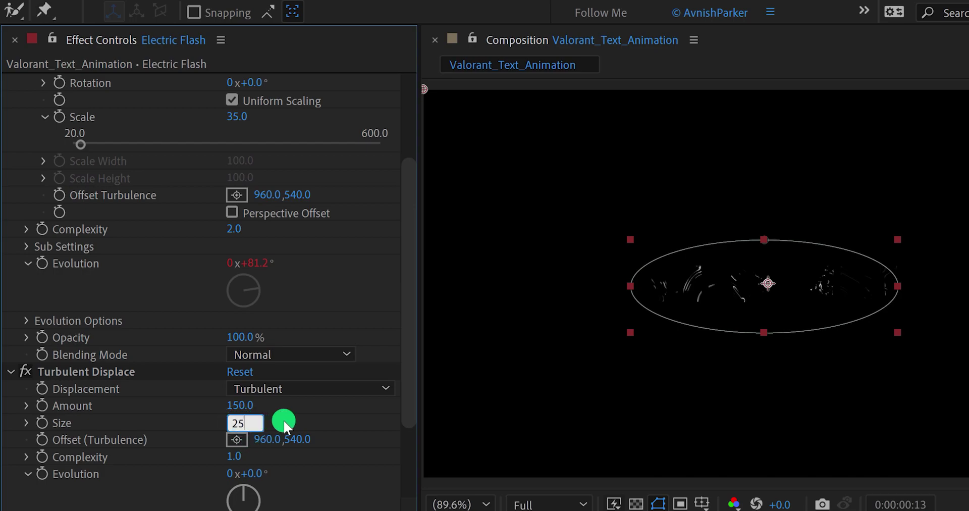
{"action": "key", "text": "Return"}
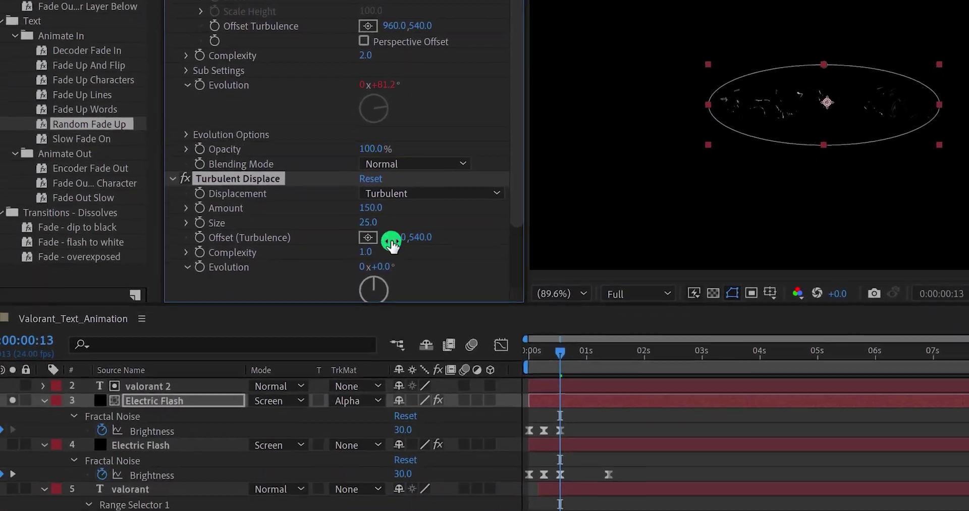
Unsolo the matted Electric Flash layer and preview the whole composition
{"action": "left_click", "coordinate": [12, 399]}
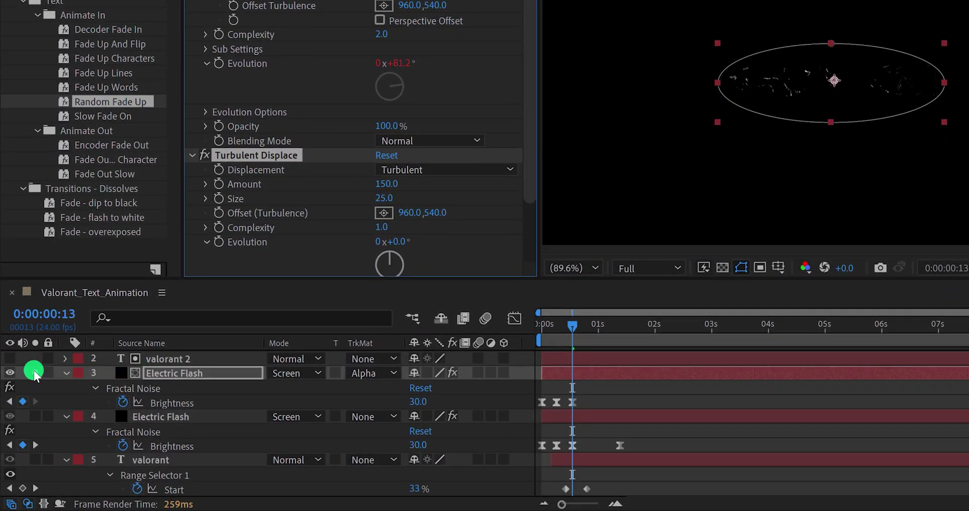
{"action": "left_click", "coordinate": [34, 372]}
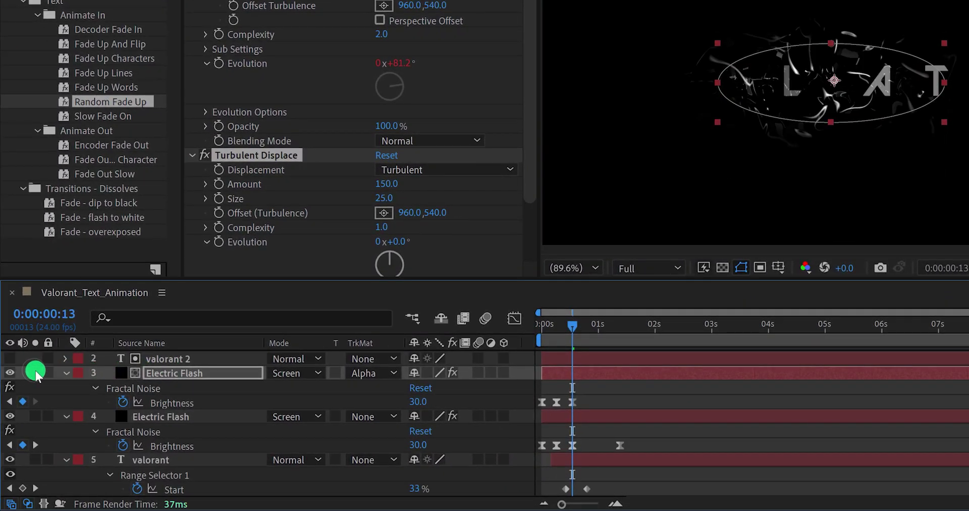
{"action": "left_click", "coordinate": [498, 393]}
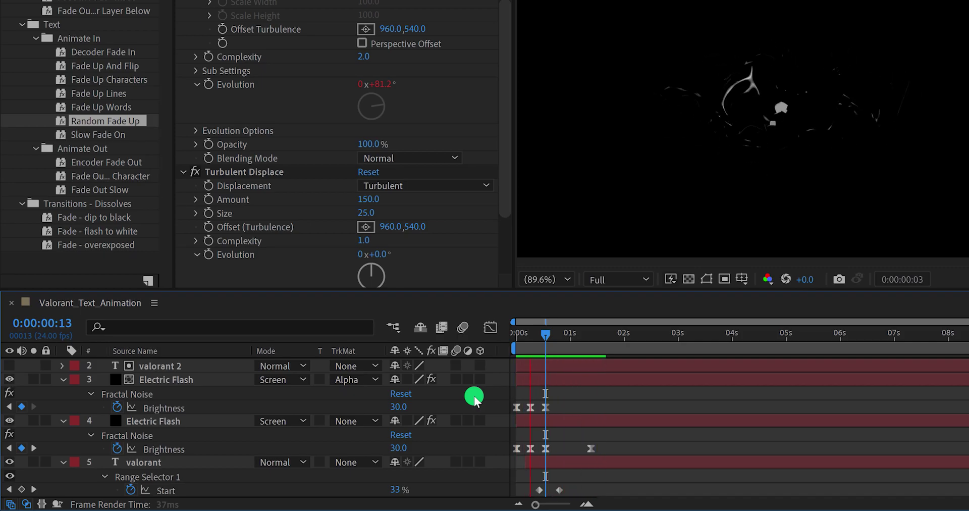
{"action": "key", "text": "space"}
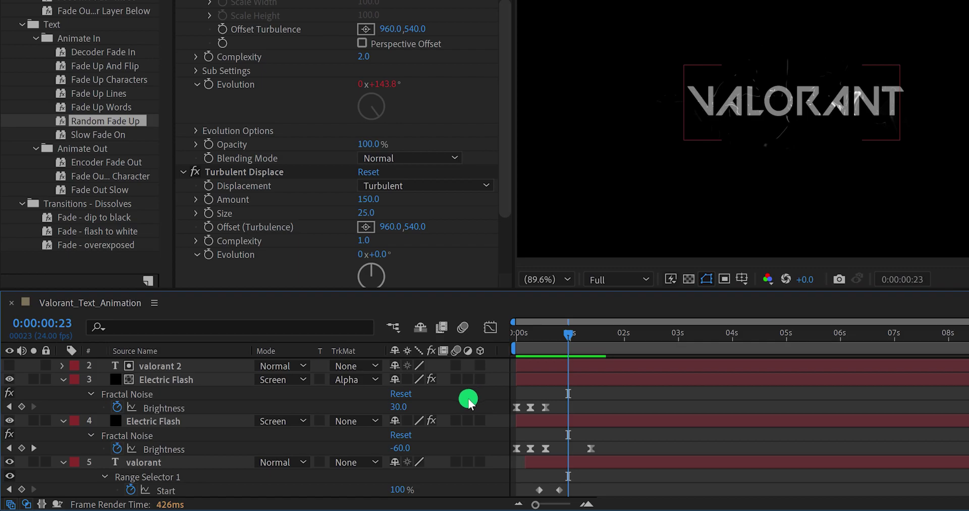
Reveal the lowest Electric Flash layer's Evolution expression and change it to time*300
{"action": "left_click", "coordinate": [198, 419]}
{"action": "key", "text": "e"}
{"action": "key", "text": "e"}
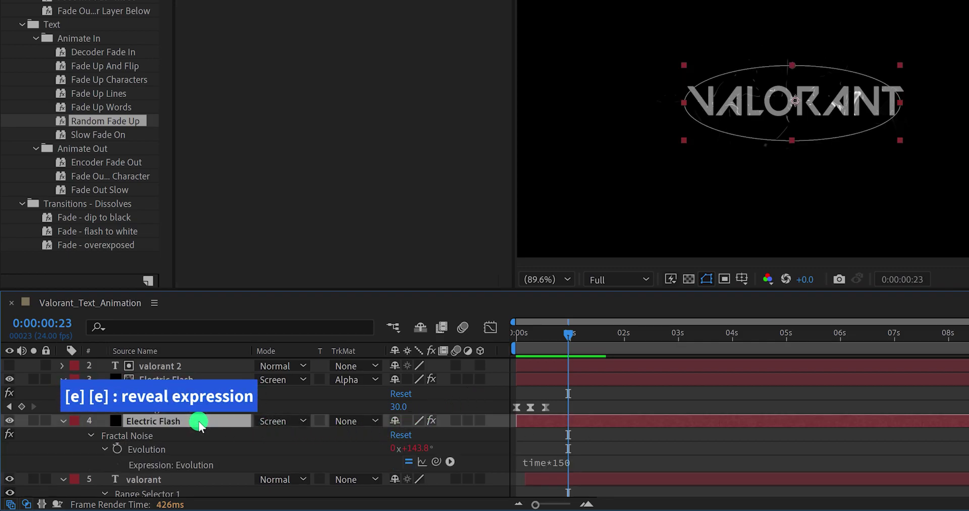
{"action": "left_click", "coordinate": [558, 464]}
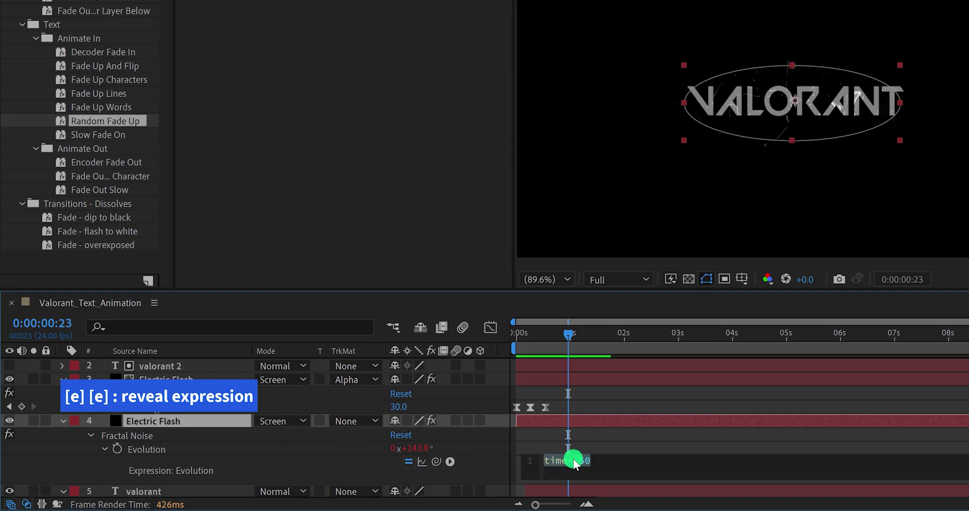
{"action": "left_click_drag", "start_coordinate": [572, 463], "coordinate": [590, 460]}
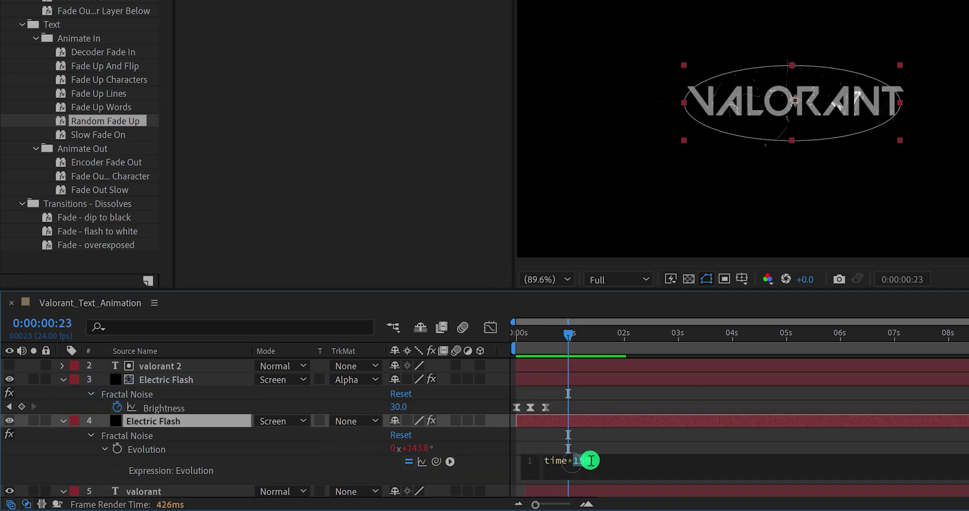
{"action": "type", "text": "300"}
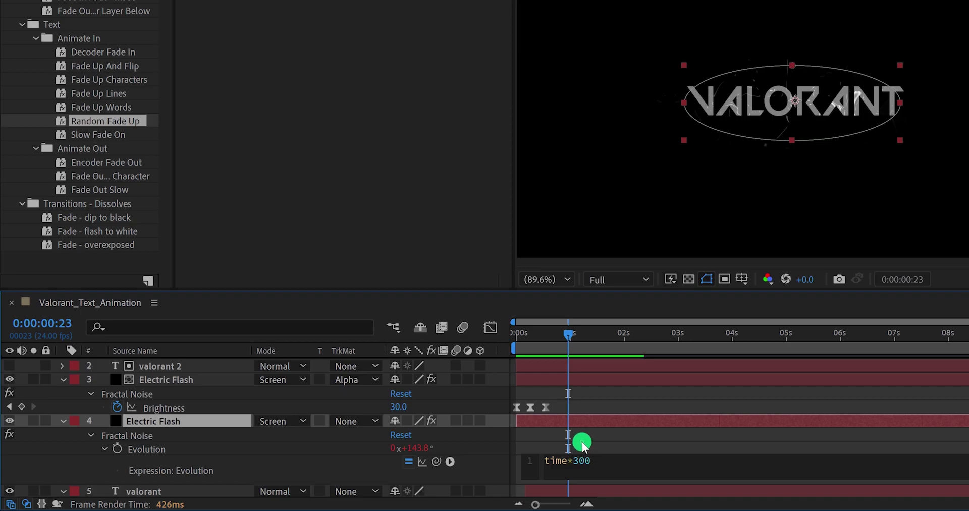
{"action": "left_click", "coordinate": [582, 441]}
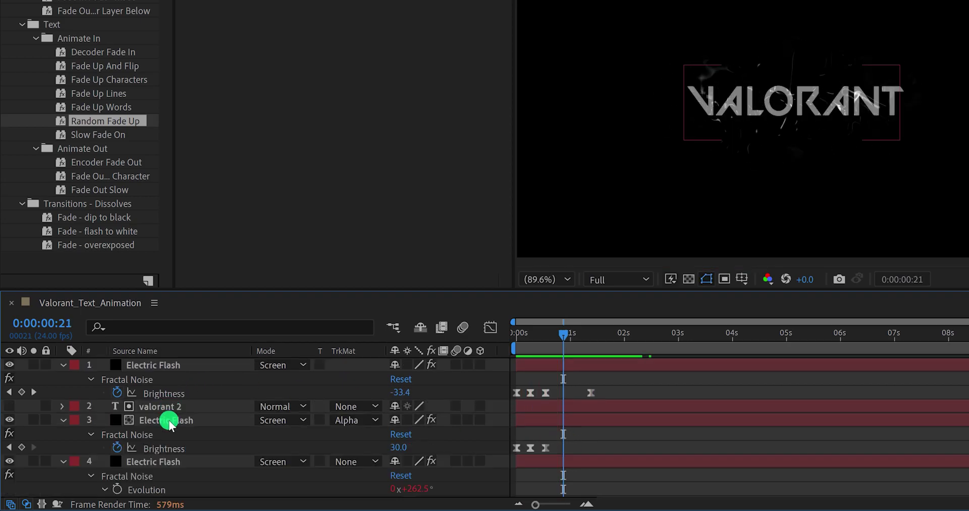
Set the top Electric Flash layer's Evolution expression to time*-300
{"action": "left_click", "coordinate": [156, 361]}
{"action": "left_click", "coordinate": [579, 403]}
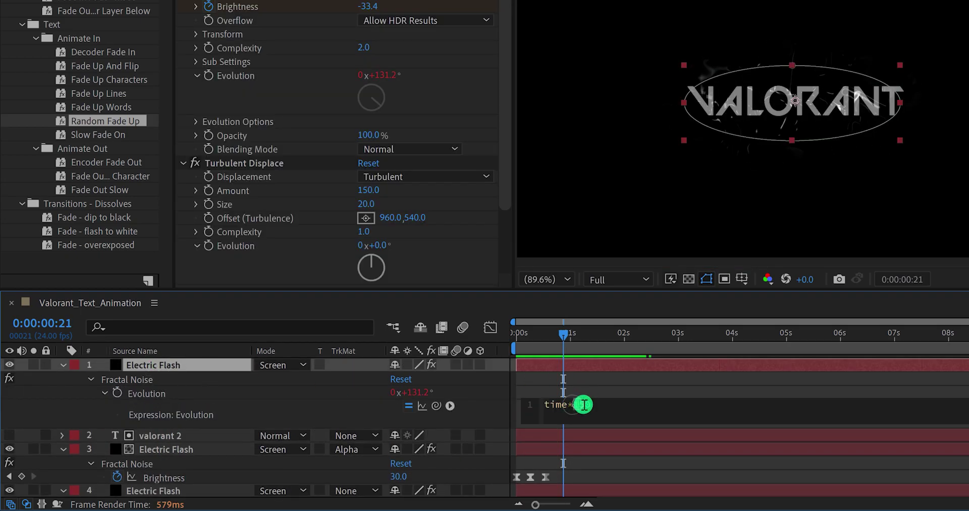
{"action": "double_click", "coordinate": [586, 403]}
{"action": "type", "text": "300"}
Set the Evolution expression of the lowest and the matted Electric Flash layers to time*-300 and preview the animation
{"action": "scroll", "coordinate": [575, 414], "scroll_direction": "up", "scroll_amount": 1}
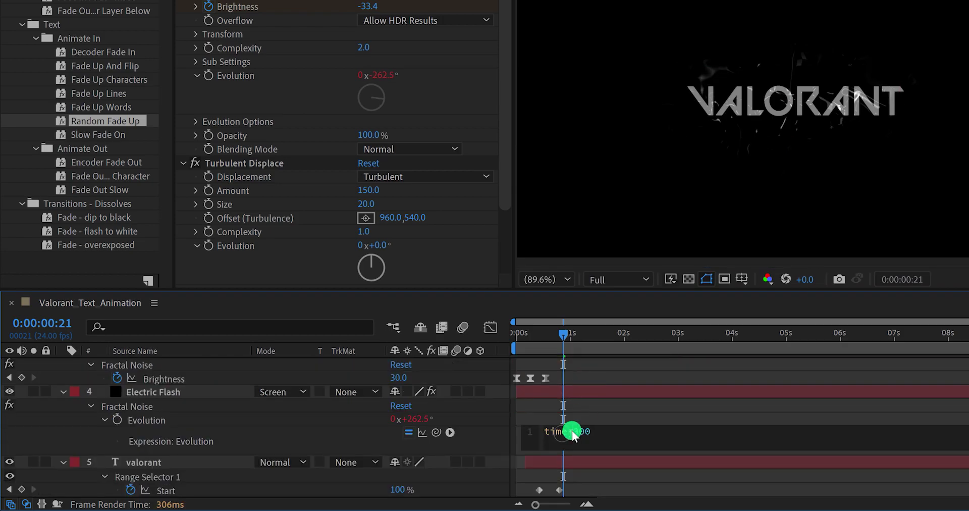
{"action": "scroll", "coordinate": [555, 414], "scroll_direction": "down", "scroll_amount": 2}
{"action": "left_click", "coordinate": [537, 392]}
{"action": "left_click", "coordinate": [565, 429]}
{"action": "type", "text": "-3"}
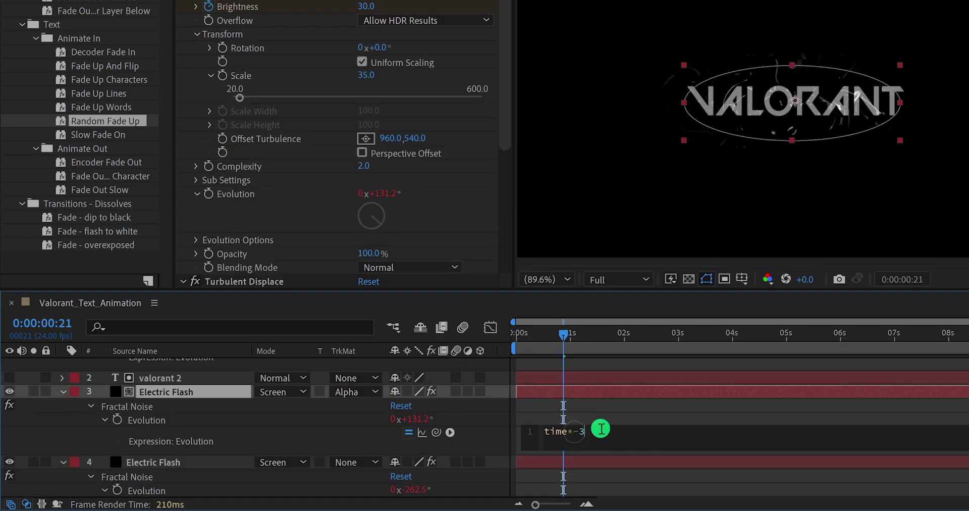
{"action": "type", "text": "00"}
{"action": "left_click", "coordinate": [591, 417]}
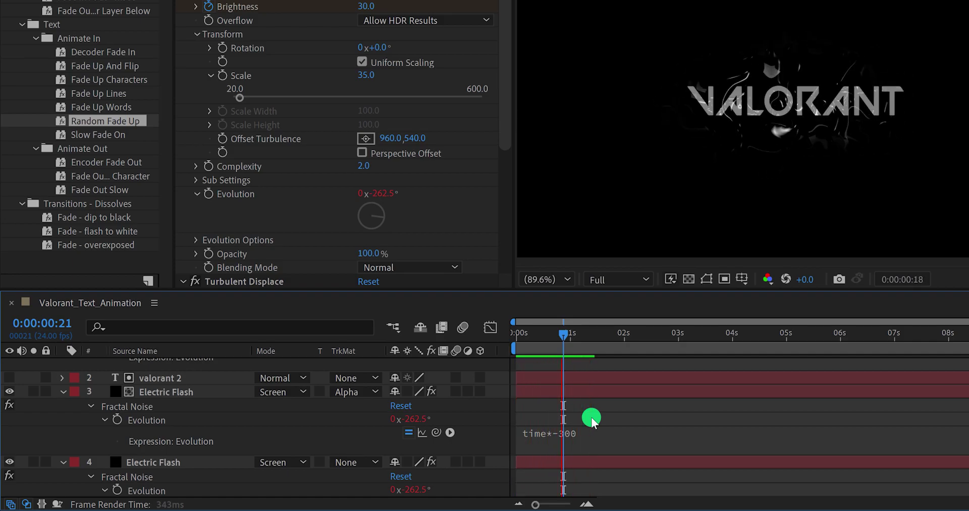
{"action": "key", "text": "space"}
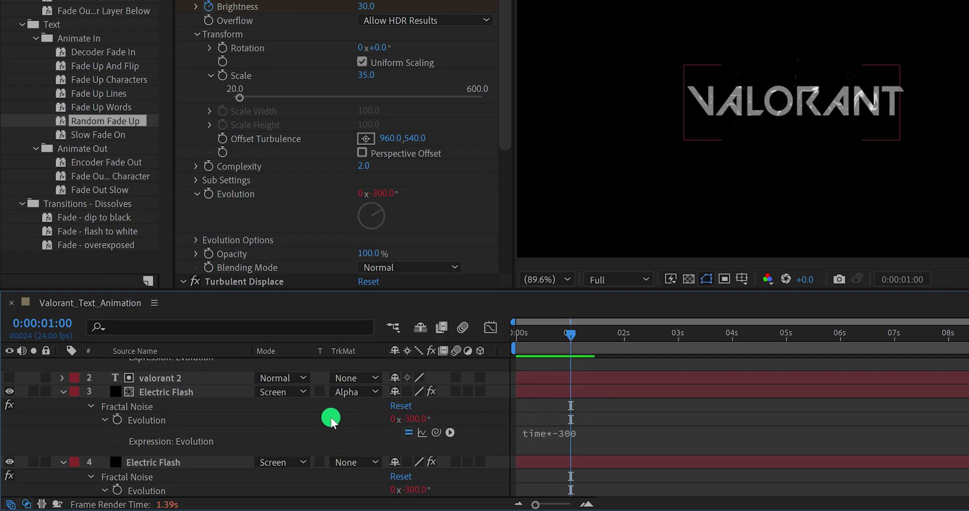
Collapse the properties of all layers and move the playhead to 0:00:00:08
{"action": "key", "text": "u"}
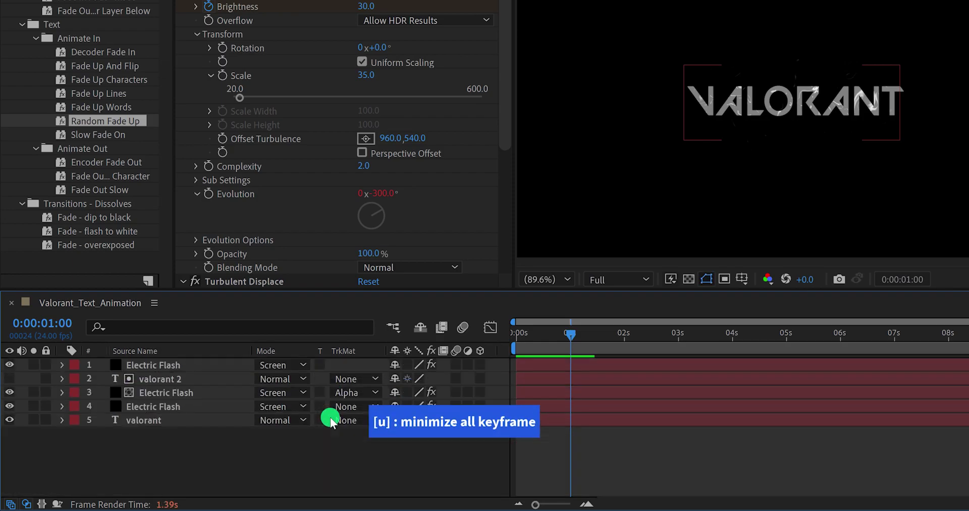
{"action": "left_click", "coordinate": [197, 439]}
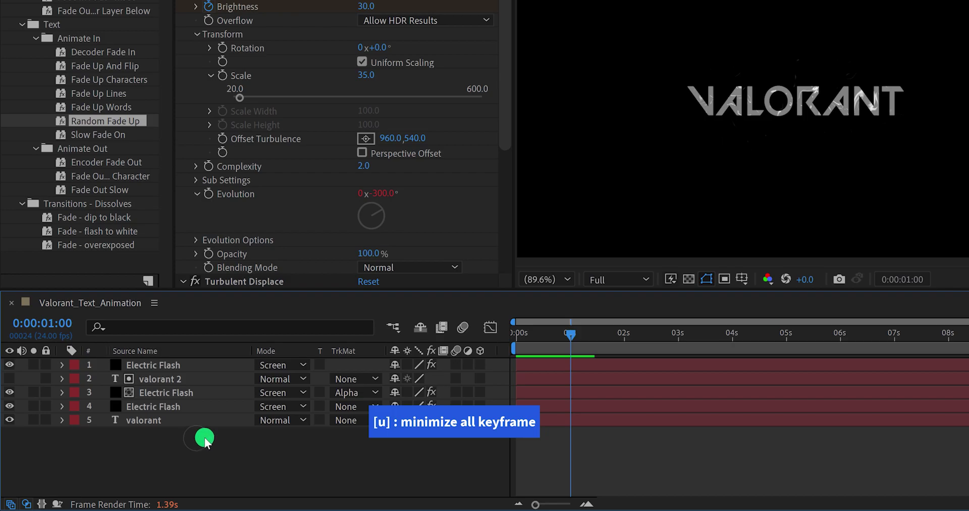
{"action": "left_click", "coordinate": [536, 334]}
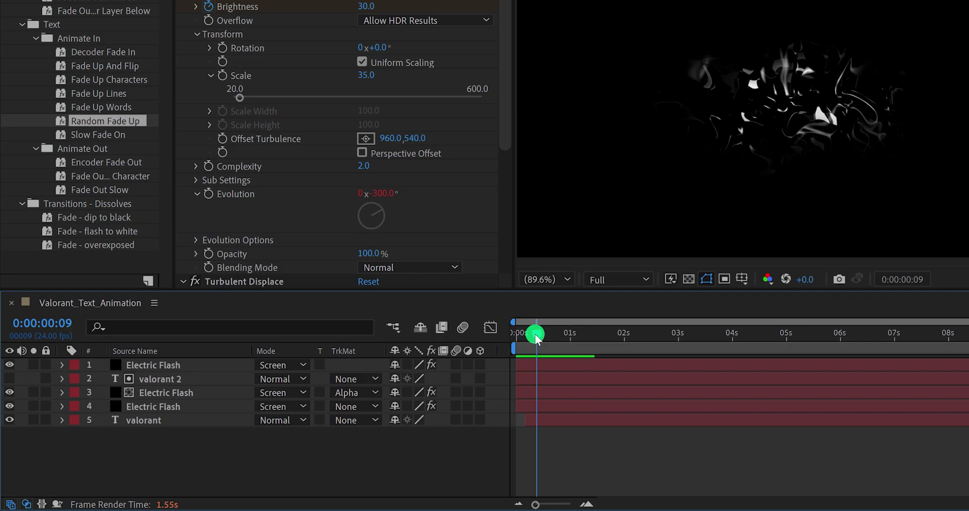
{"action": "left_click_drag", "start_coordinate": [535, 334], "coordinate": [534, 334]}
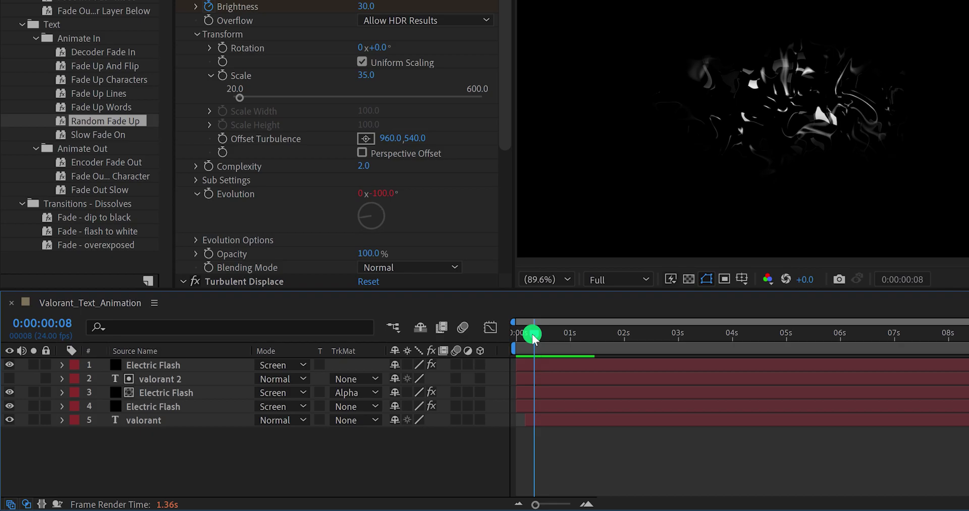
Find the Curves effect and apply it to the lowest Electric Flash layer after Posterize Time
{"action": "left_click", "coordinate": [153, 402]}
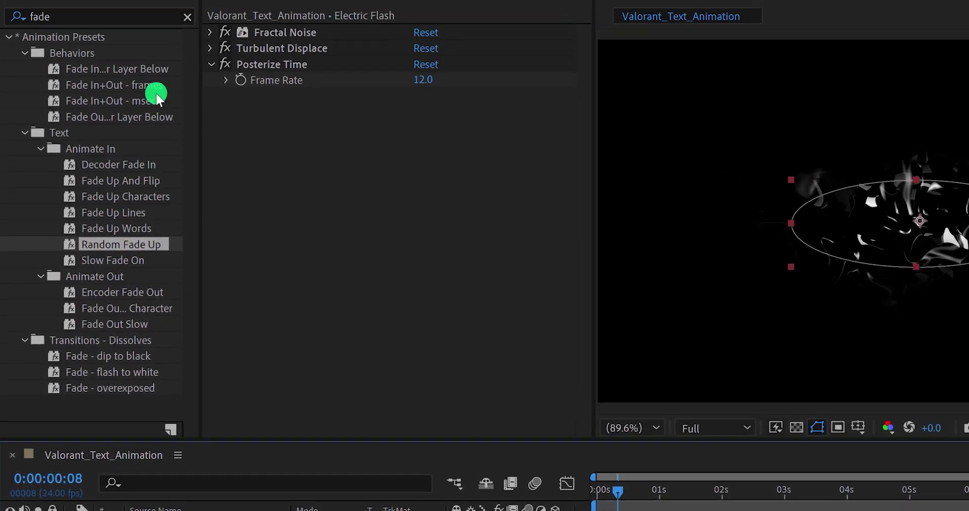
{"action": "double_click", "coordinate": [88, 17]}
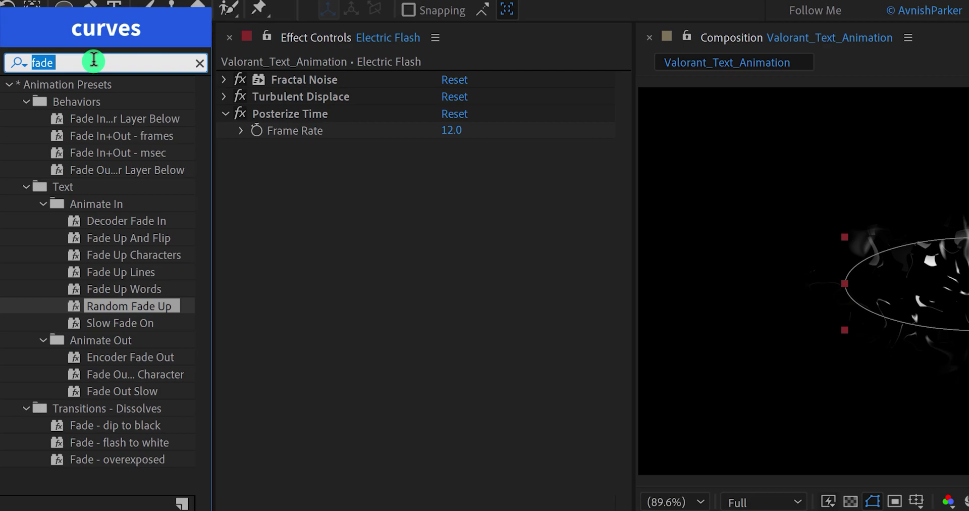
{"action": "type", "text": "curves"}
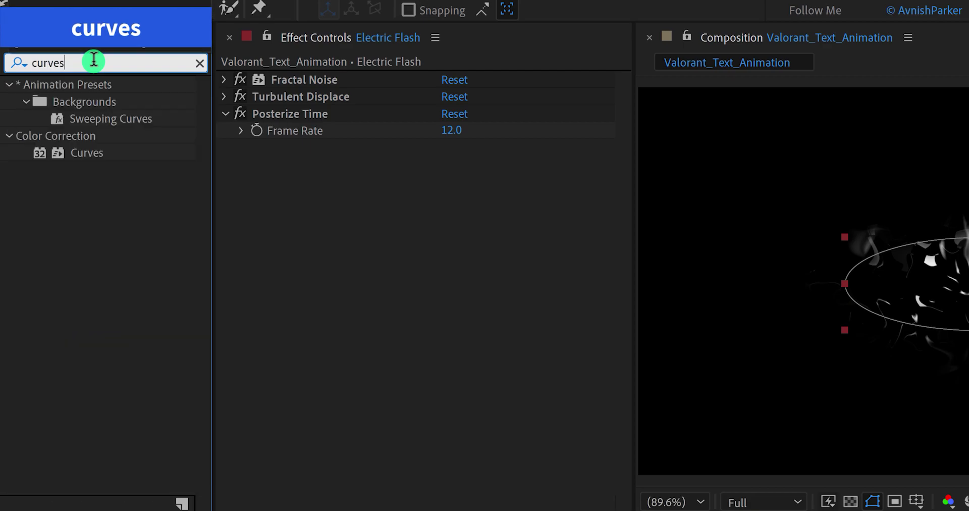
{"action": "left_click_drag", "start_coordinate": [87, 153], "coordinate": [312, 201]}
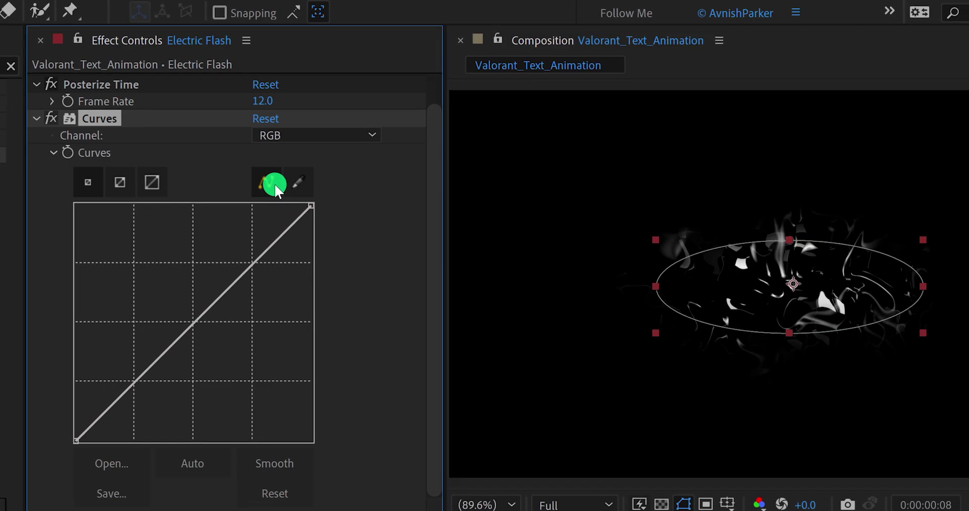
Bend the Alpha channel curve of the lowest Electric Flash layer steeply upward in the shadows to strengthen its opacity
{"action": "left_click", "coordinate": [351, 135]}
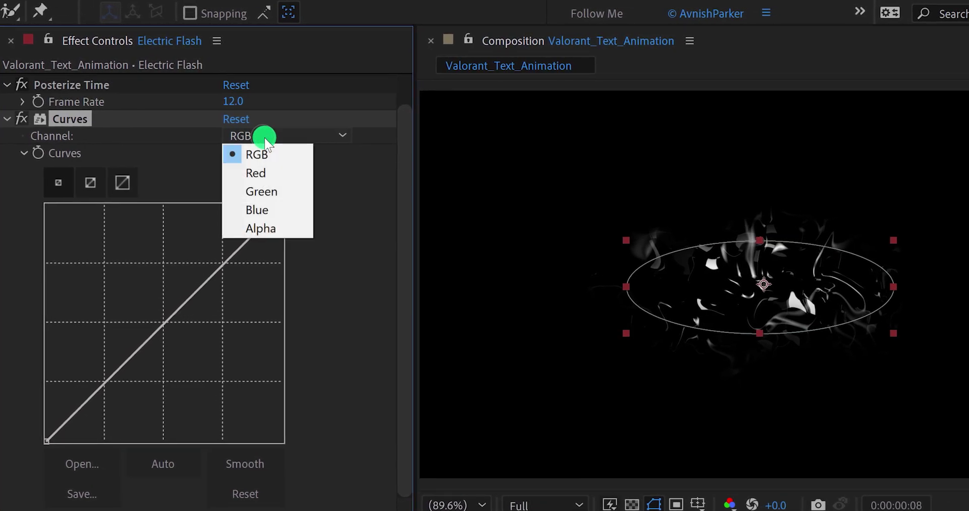
{"action": "left_click", "coordinate": [281, 226]}
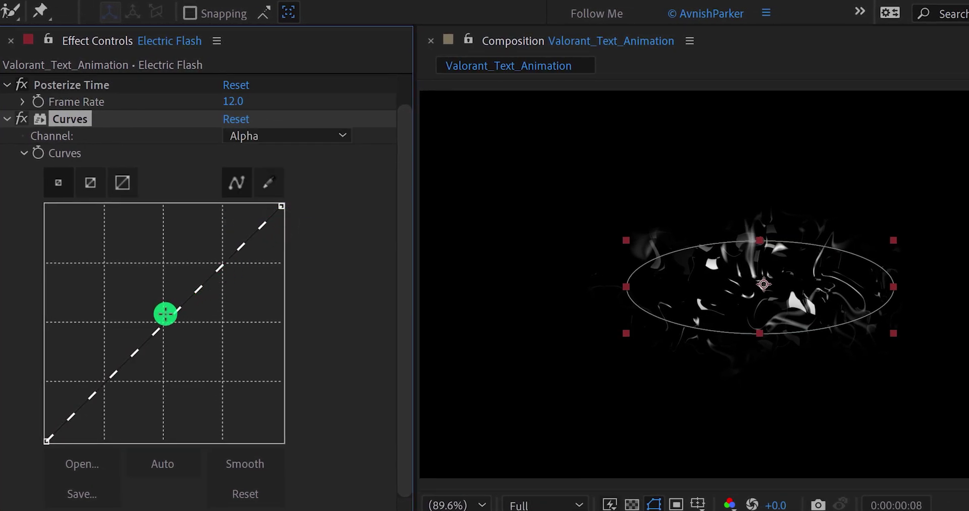
{"action": "left_click_drag", "start_coordinate": [167, 314], "coordinate": [76, 257]}
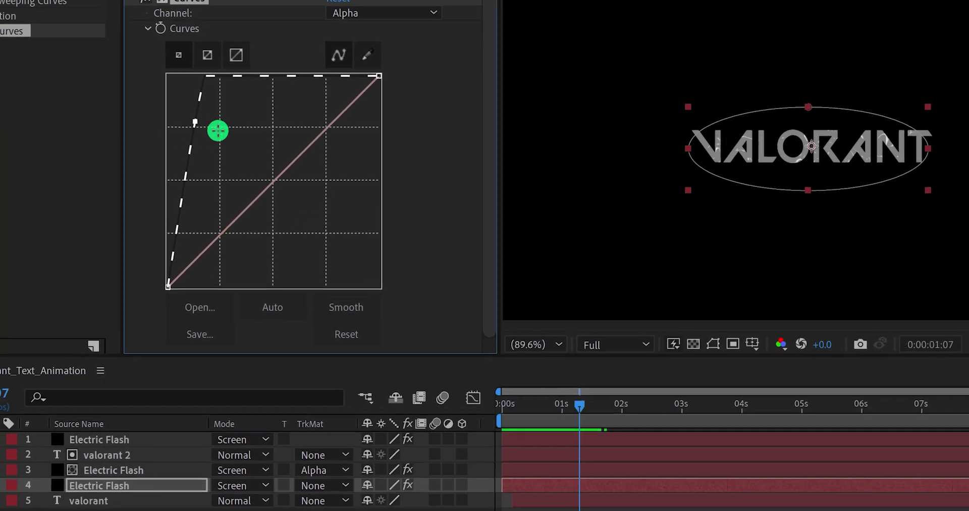
Reveal the lowest Electric Flash layer's Brightness keyframes, move the last one to the 2-second mark and preview the animation
{"action": "left_click", "coordinate": [204, 401]}
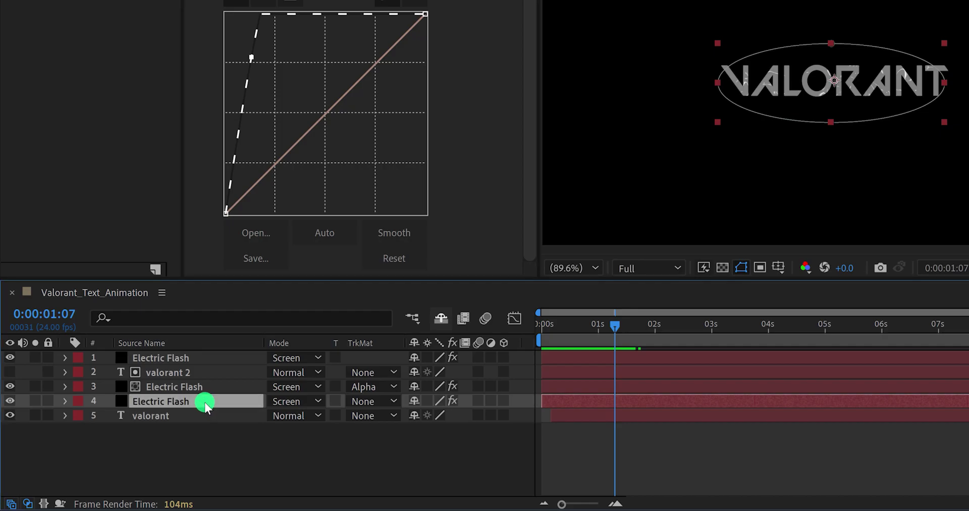
{"action": "key", "text": "u"}
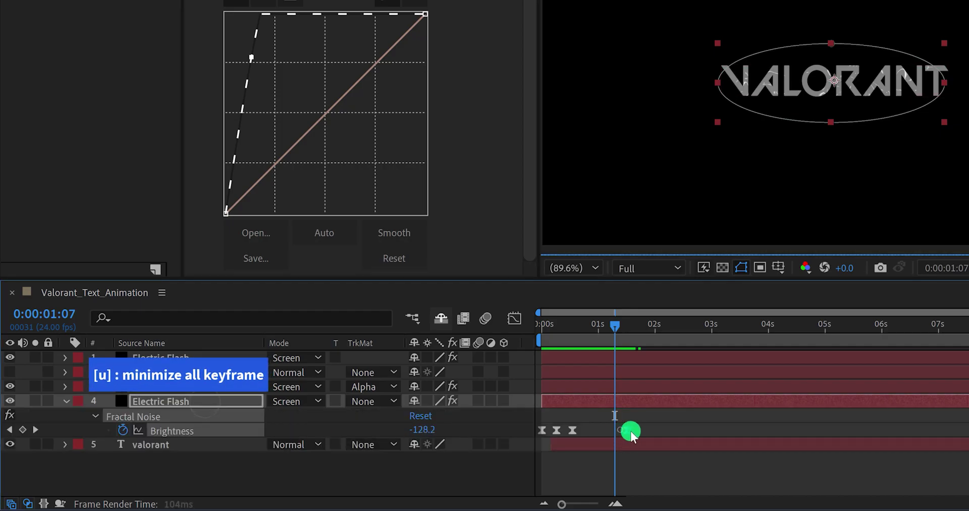
{"action": "left_click_drag", "start_coordinate": [631, 431], "coordinate": [631, 414]}
{"action": "mouse_move", "coordinate": [614, 329]}
{"action": "left_mouse_down"}
{"action": "mouse_move", "coordinate": [595, 334]}
{"action": "mouse_move", "coordinate": [606, 338]}
{"action": "left_mouse_up"}
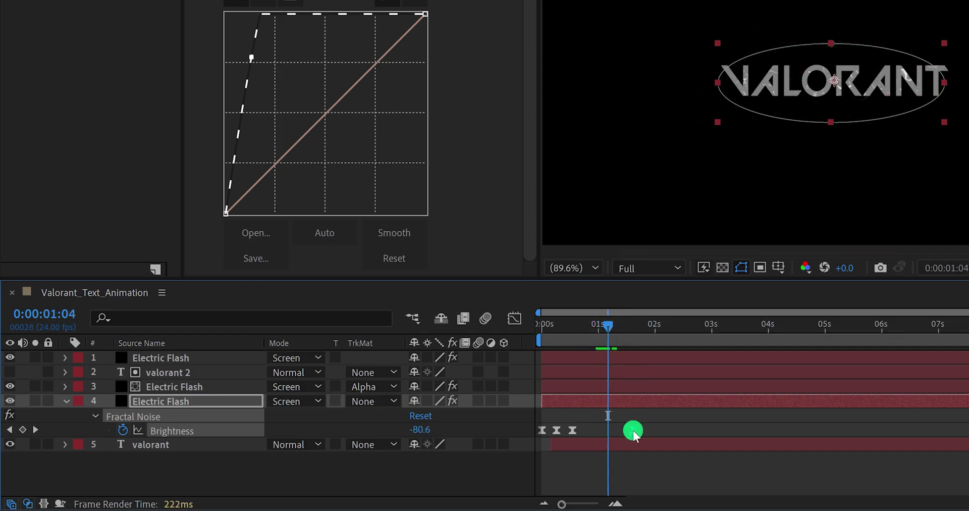
{"action": "left_click_drag", "start_coordinate": [633, 430], "coordinate": [654, 430]}
{"action": "key", "text": "space"}
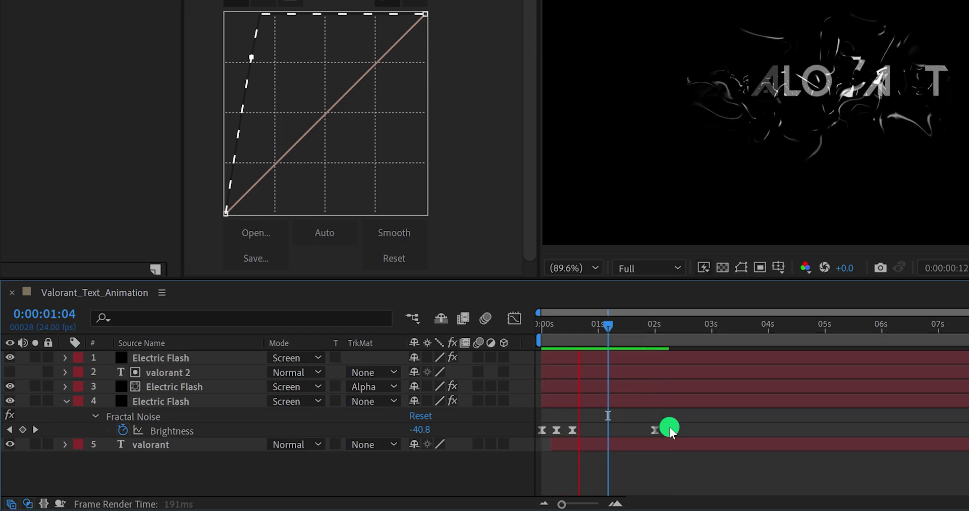
{"action": "key", "text": "space"}
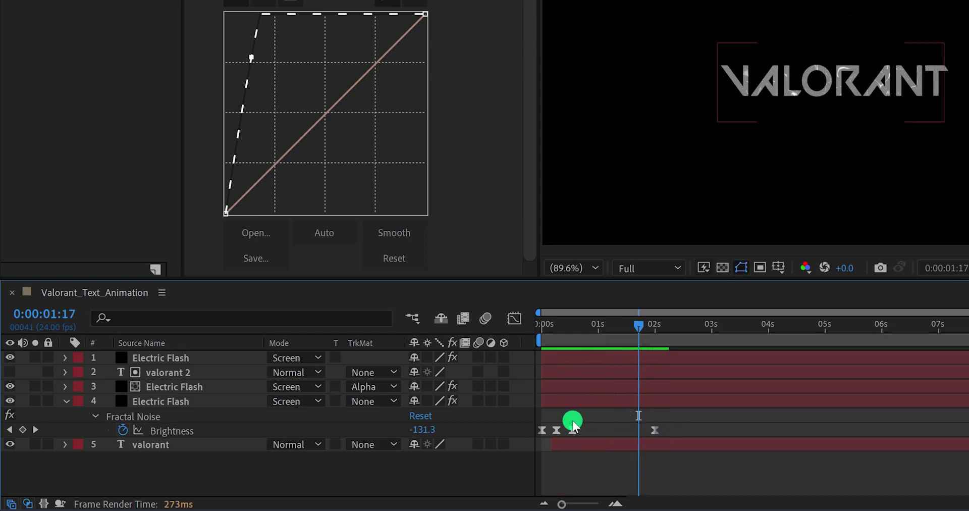
Add an adjustment layer above all other layers and rename it CC
{"action": "right_click", "coordinate": [311, 468]}
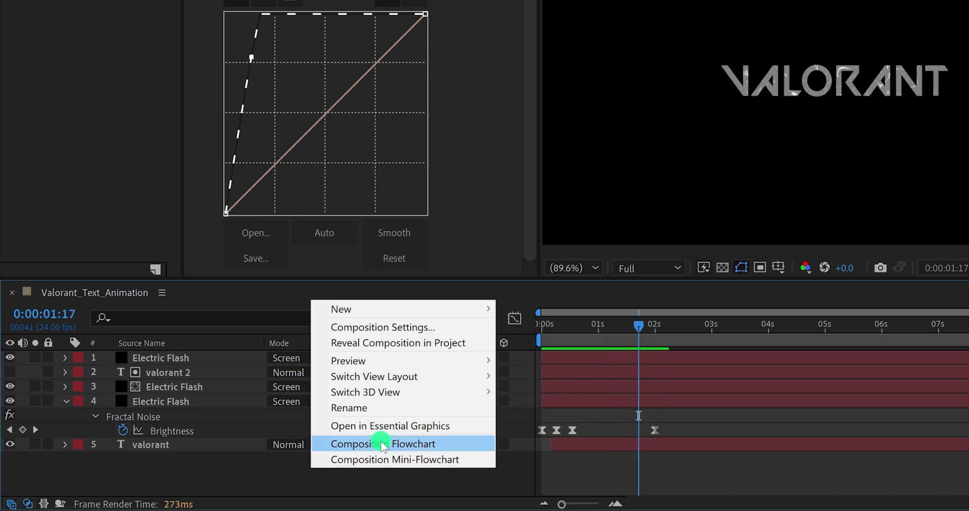
{"action": "mouse_move", "coordinate": [393, 311]}
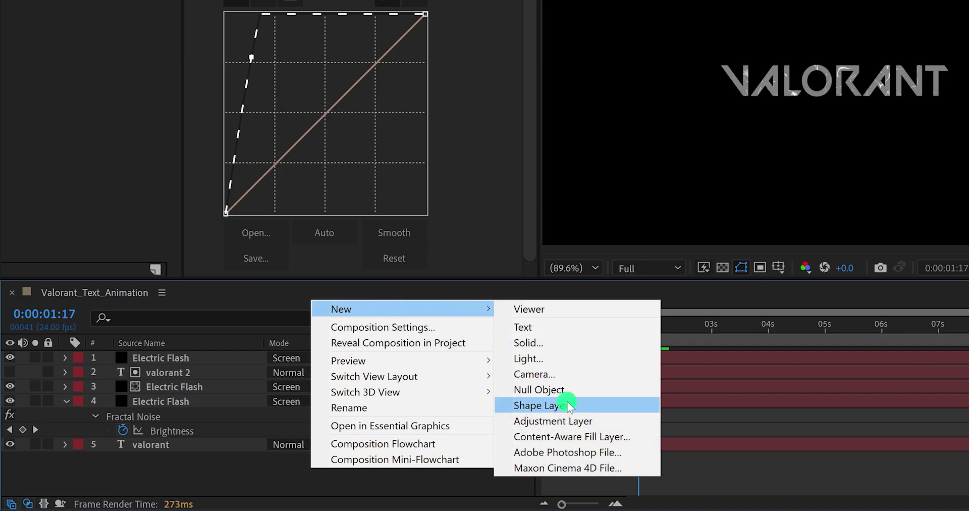
{"action": "left_click", "coordinate": [569, 418]}
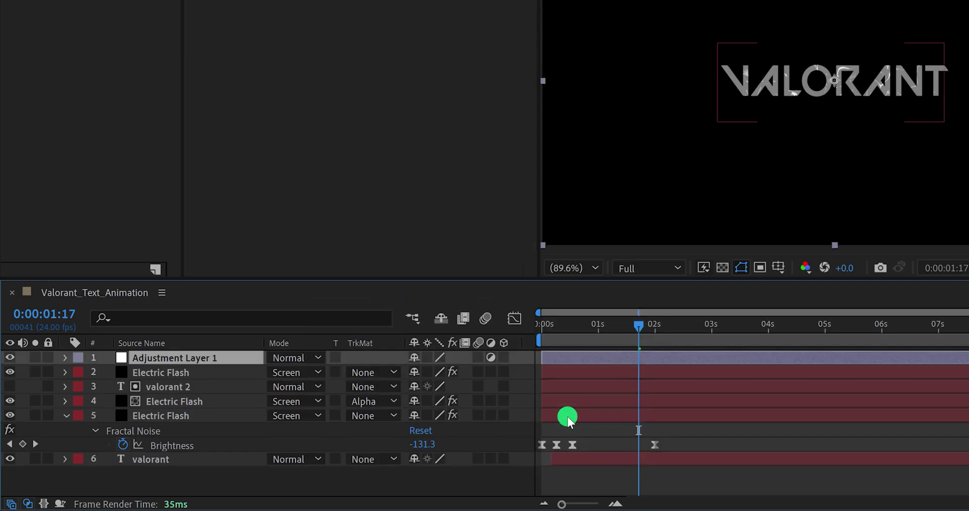
{"action": "key", "text": "Return"}
{"action": "type", "text": "C"}
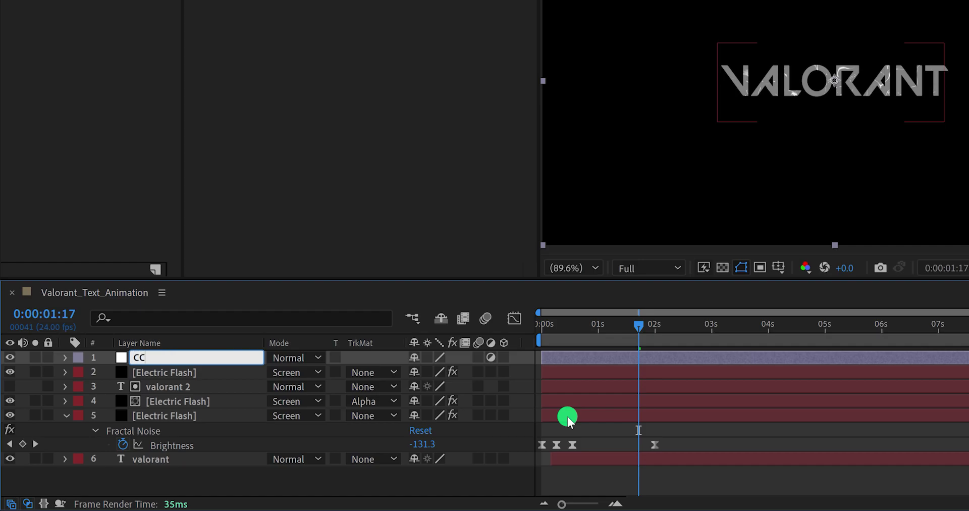
{"action": "type", "text": "C"}
{"action": "key", "text": "Return"}
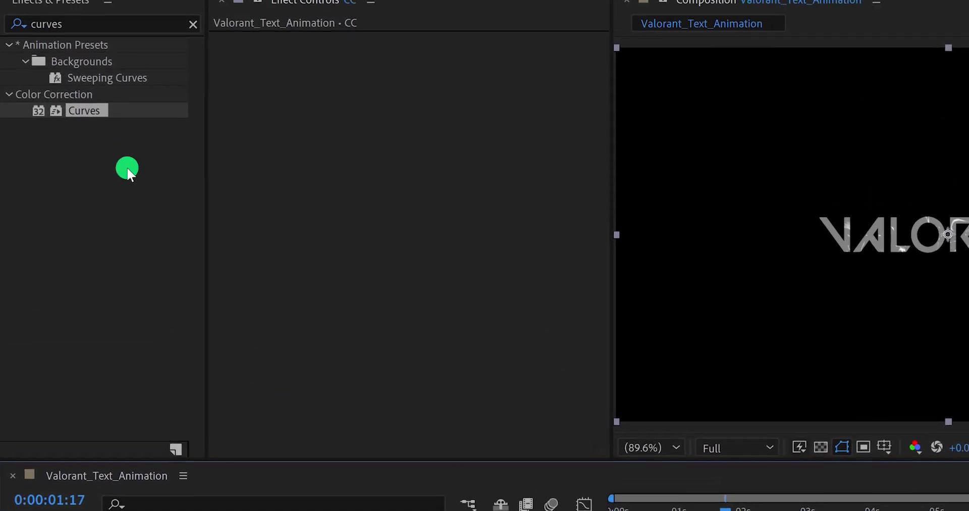
Apply the Curves effect to the CC layer and move the playhead to 0:00:00:23
{"action": "left_click_drag", "start_coordinate": [82, 110], "coordinate": [276, 141]}
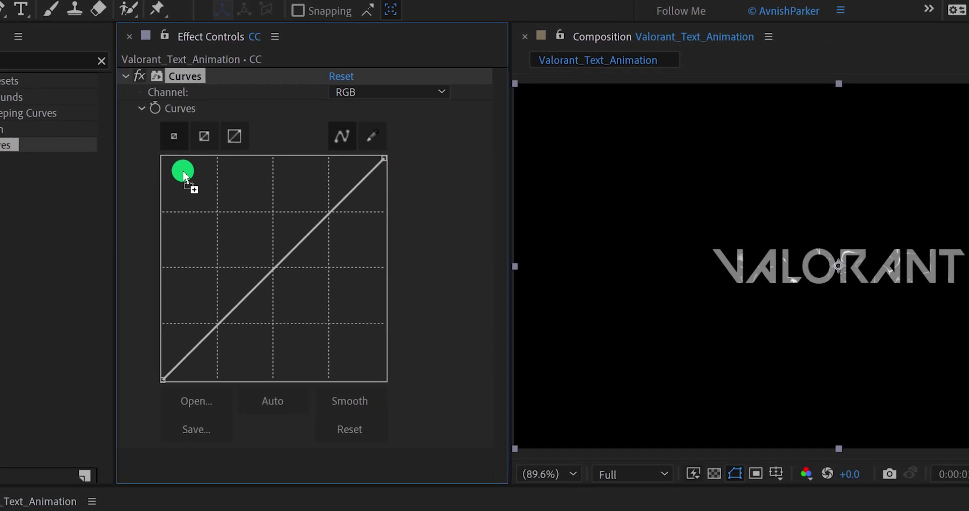
{"action": "left_click", "coordinate": [395, 499]}
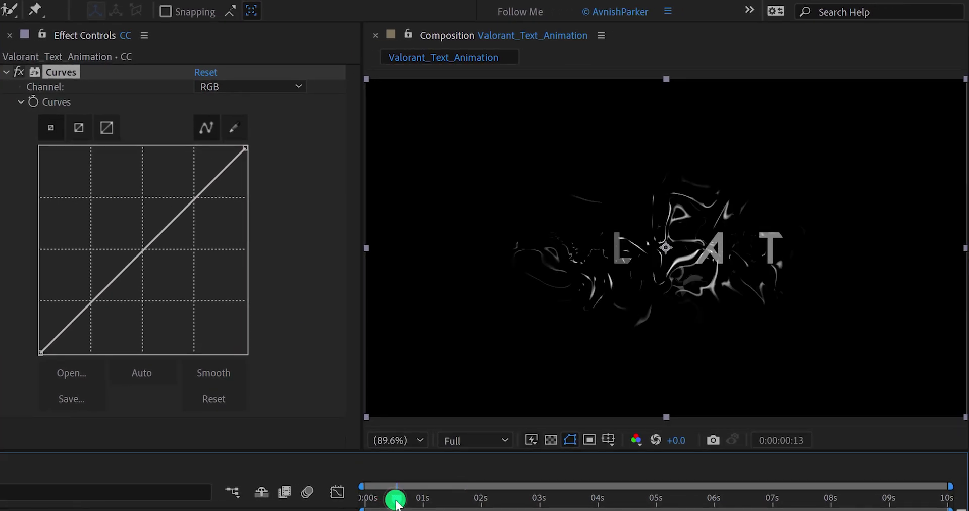
{"action": "left_click_drag", "start_coordinate": [395, 499], "coordinate": [422, 504]}
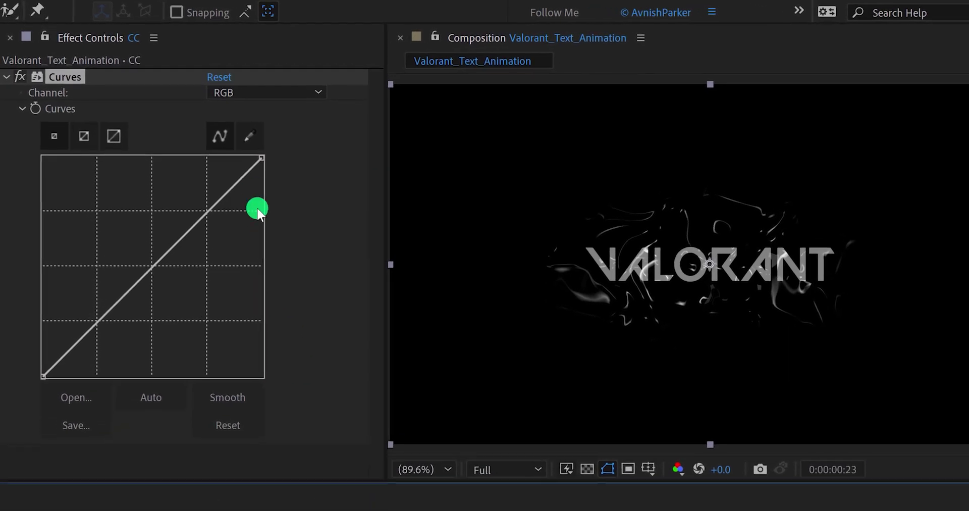
In the CC layer's Curves, bend the Red channel's midtones down and the Green channel's midtones up
{"action": "left_click", "coordinate": [242, 98]}
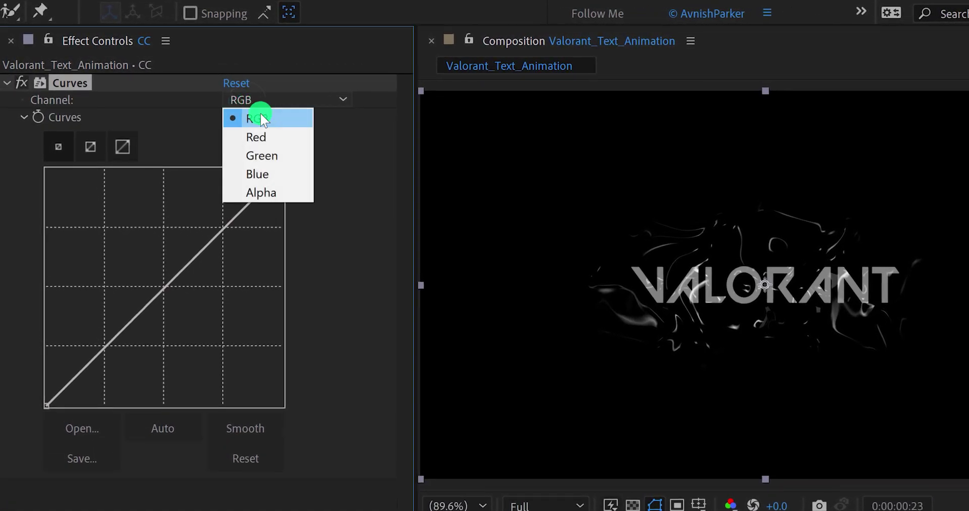
{"action": "left_click", "coordinate": [274, 139]}
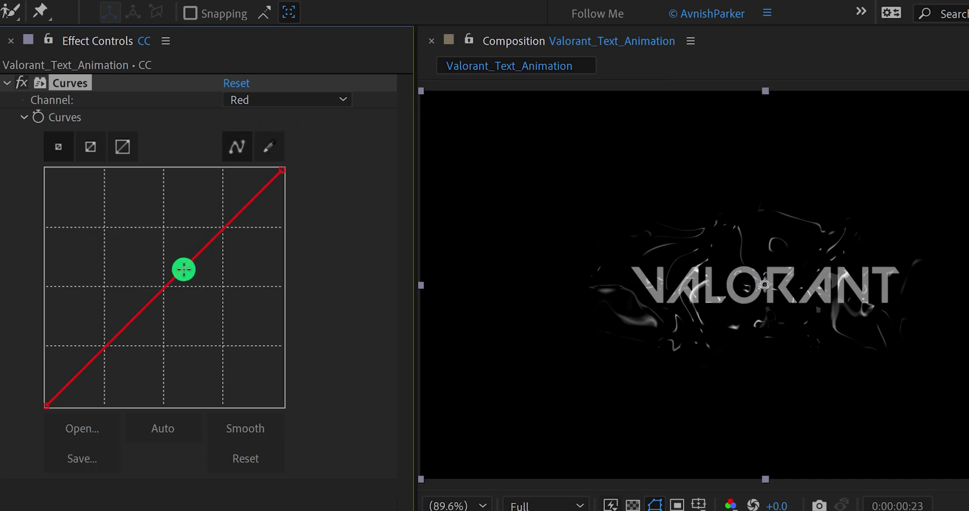
{"action": "left_click_drag", "start_coordinate": [173, 284], "coordinate": [188, 313]}
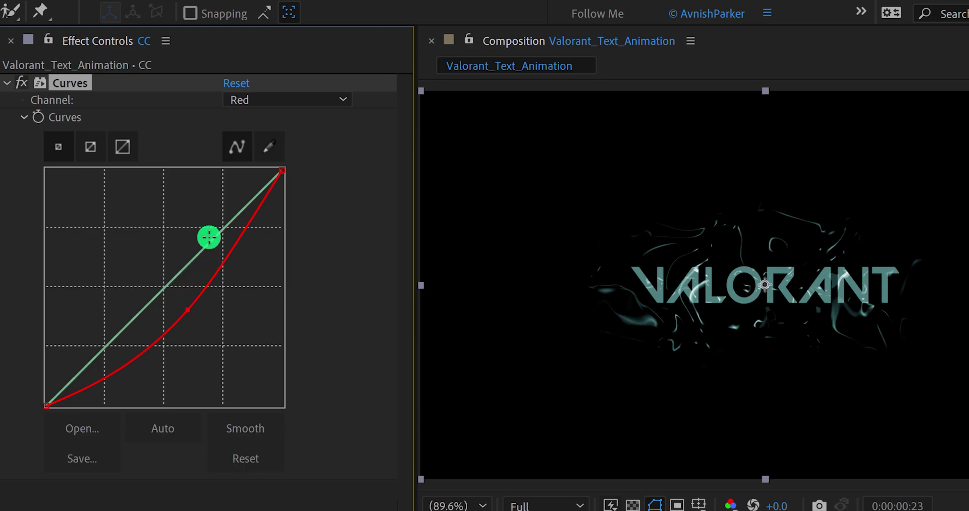
{"action": "left_click", "coordinate": [244, 102]}
{"action": "left_click", "coordinate": [247, 154]}
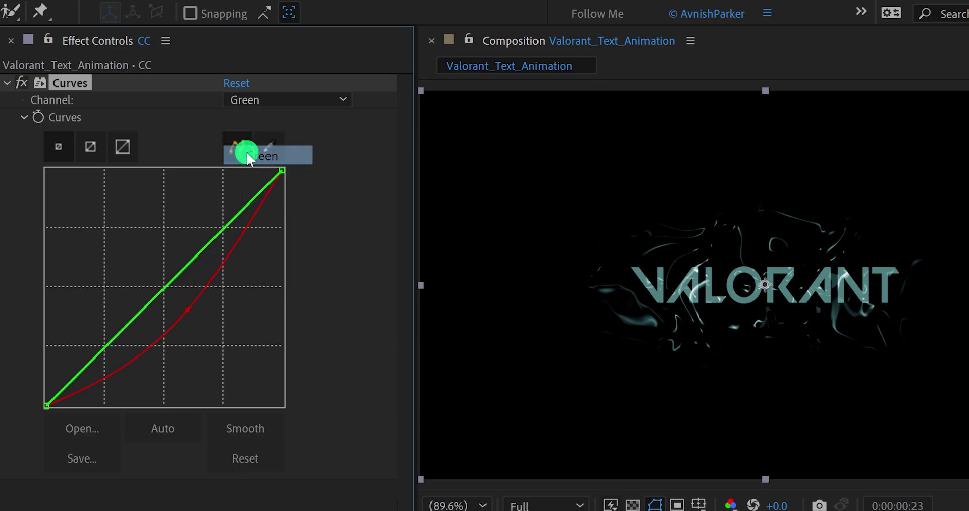
{"action": "left_click_drag", "start_coordinate": [160, 283], "coordinate": [132, 269]}
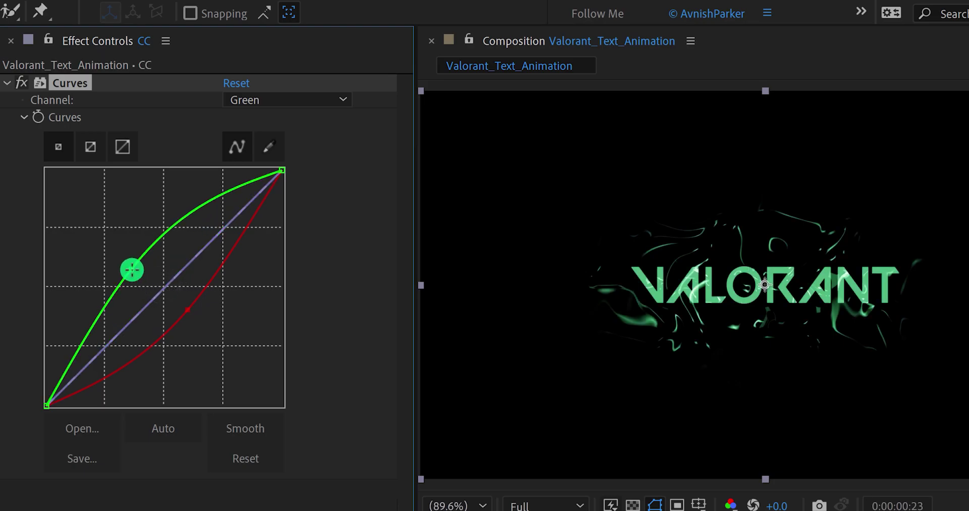
Raise the Blue channel's curve above green on the CC layer and lift the Green curve further for a cyan tint
{"action": "left_click", "coordinate": [244, 101]}
{"action": "left_click", "coordinate": [251, 177]}
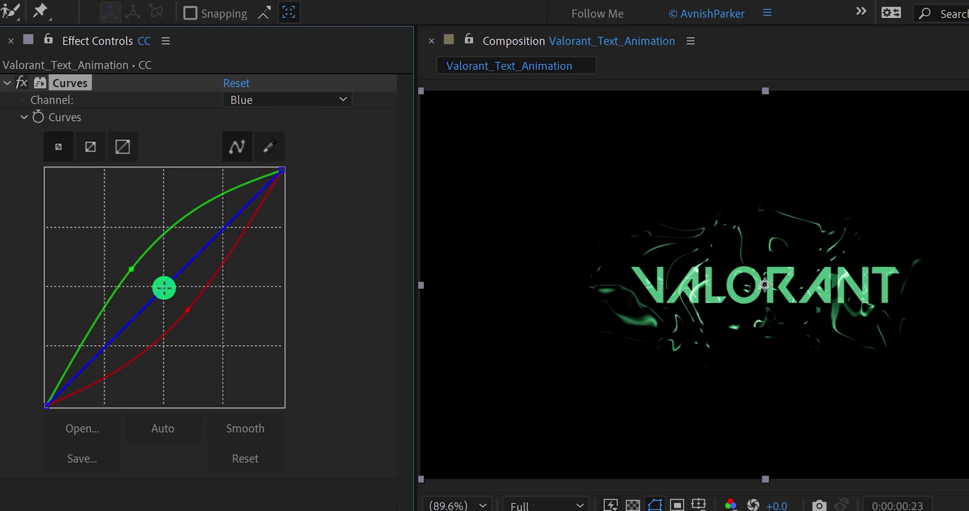
{"action": "left_click_drag", "start_coordinate": [162, 285], "coordinate": [125, 255]}
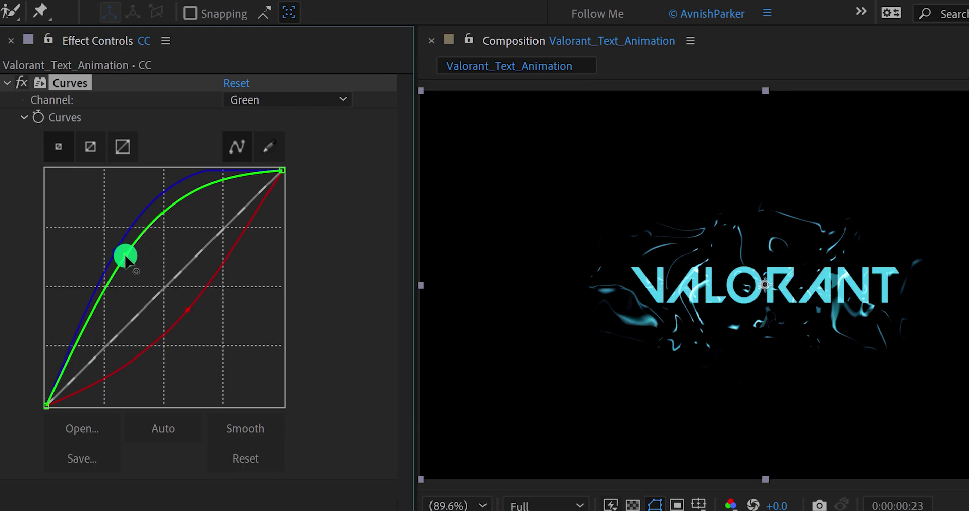
{"action": "left_click", "coordinate": [92, 286]}
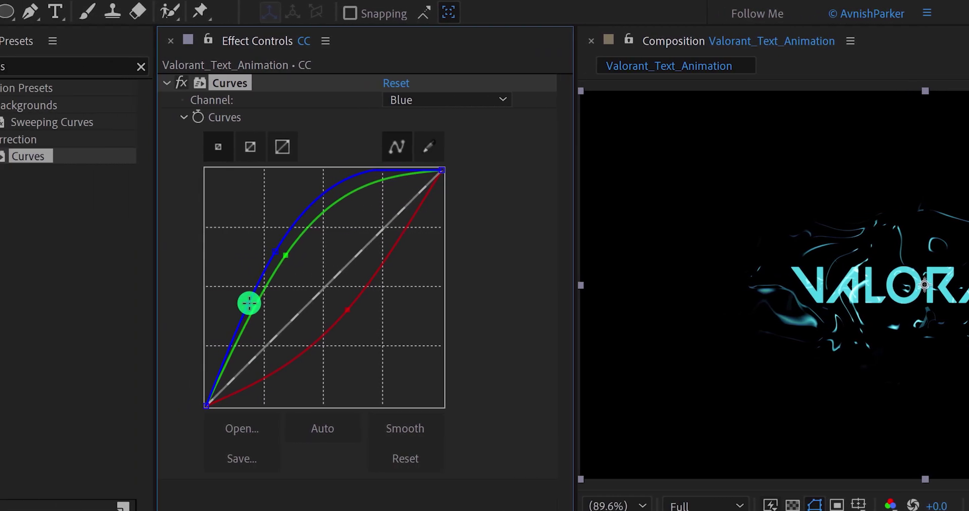
Find the Stylize Glow effect and apply it to the CC layer below Curves
{"action": "left_click", "coordinate": [39, 67]}
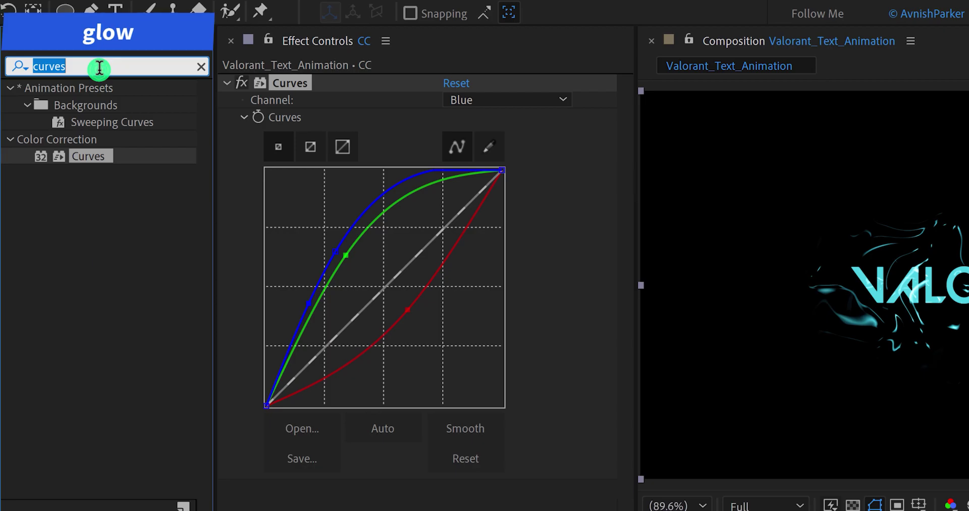
{"action": "type", "text": "glow"}
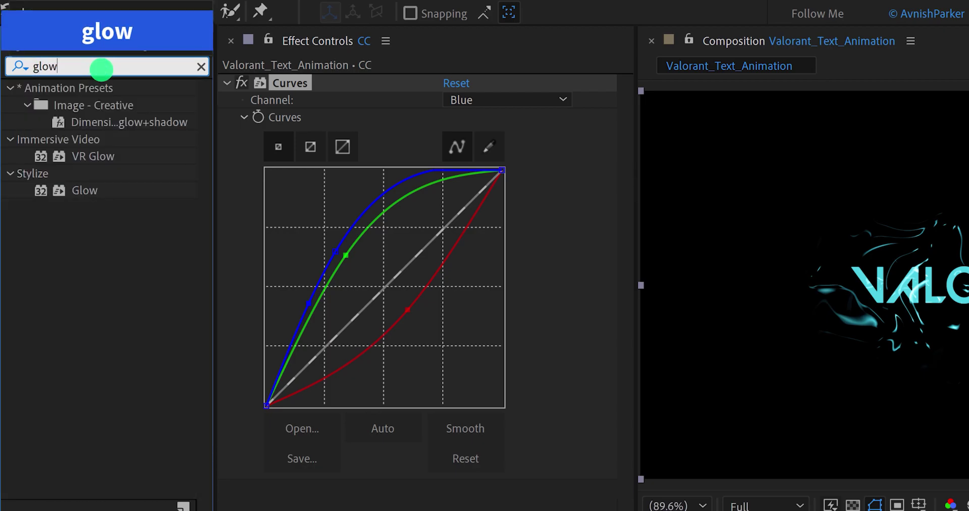
{"action": "left_click_drag", "start_coordinate": [84, 190], "coordinate": [303, 457]}
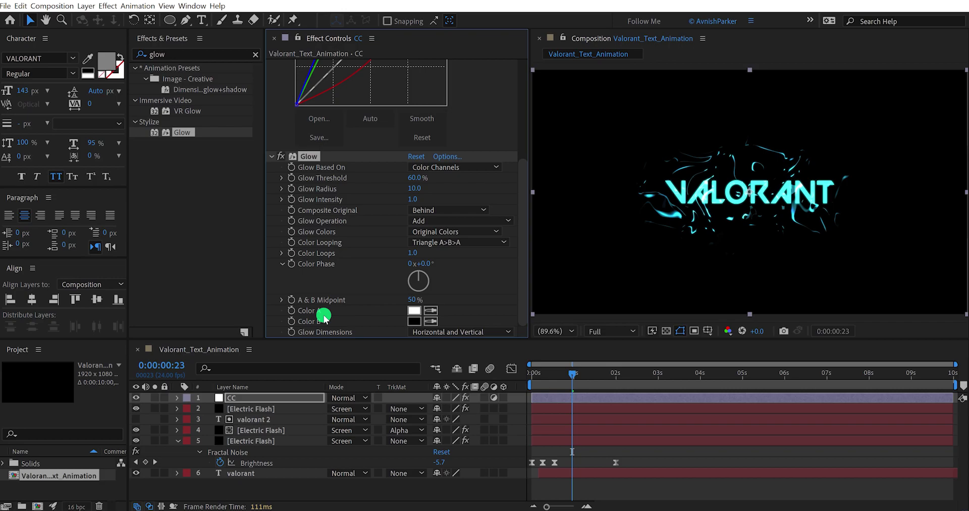
Set the project's color depth to 16 bits per channel in the Project Settings
{"action": "left_click", "coordinate": [86, 506]}
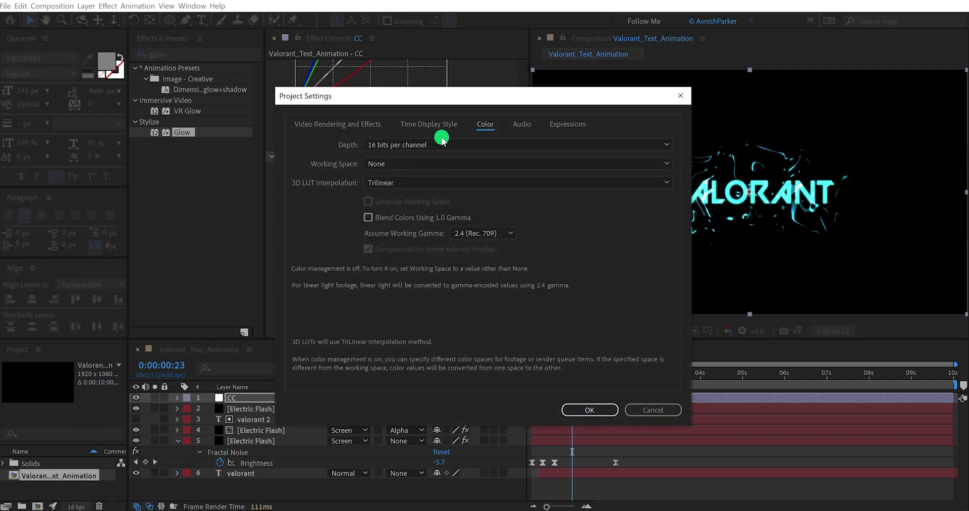
{"action": "left_click", "coordinate": [440, 143]}
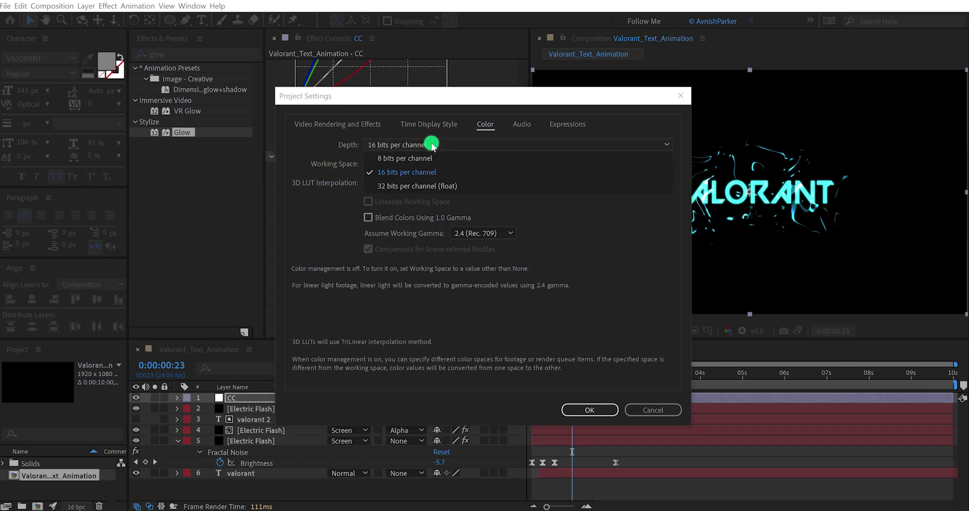
{"action": "left_click", "coordinate": [435, 172]}
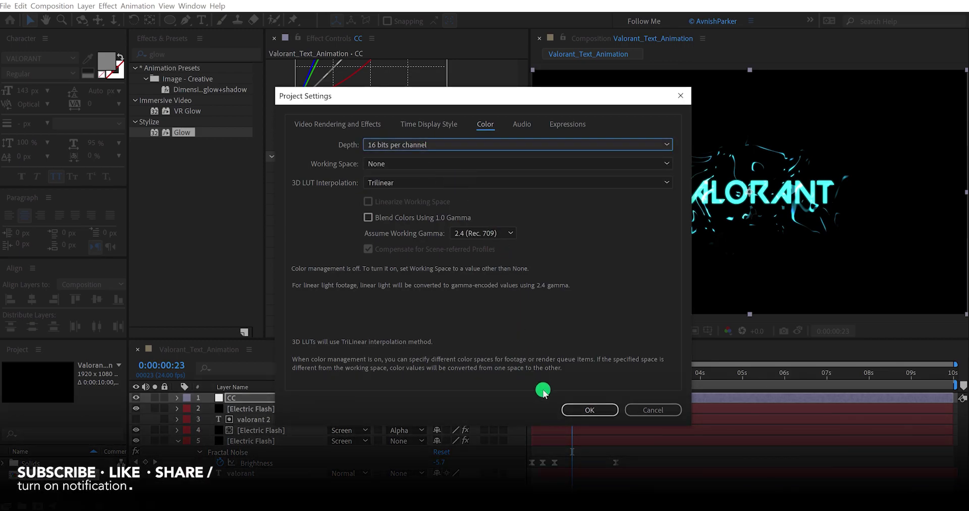
{"action": "left_click", "coordinate": [569, 410]}
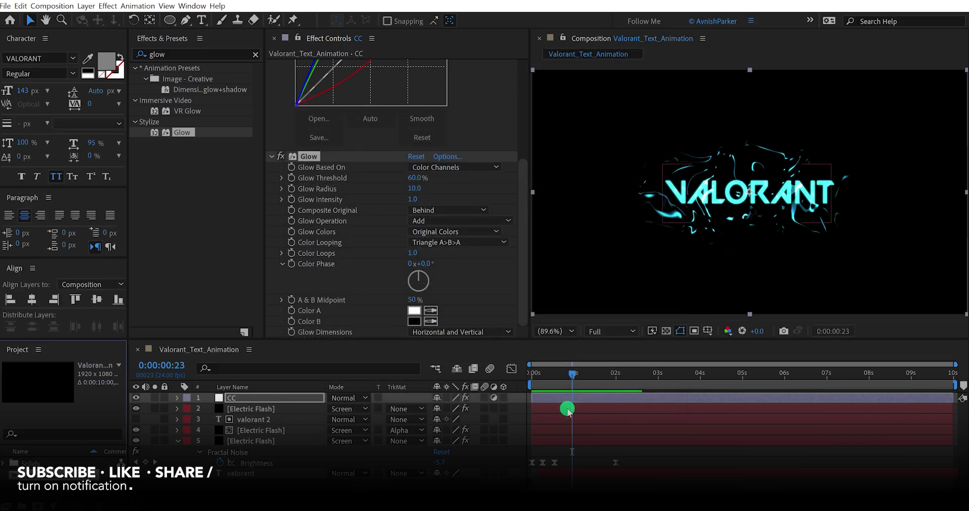
Preview the animation, switch the alpha-matted Electric Flash layer's blending mode to Linear Dodge, and preview it again
{"action": "left_click", "coordinate": [518, 409]}
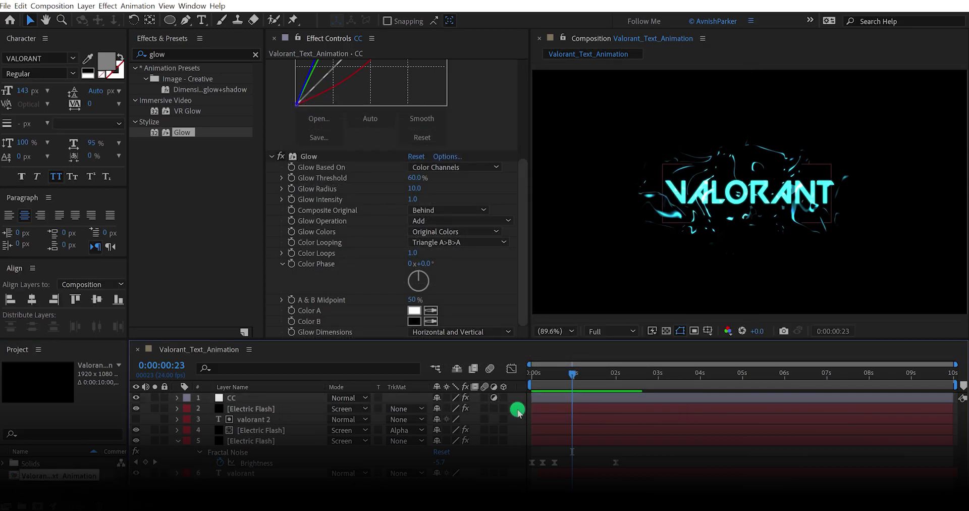
{"action": "key", "text": "space"}
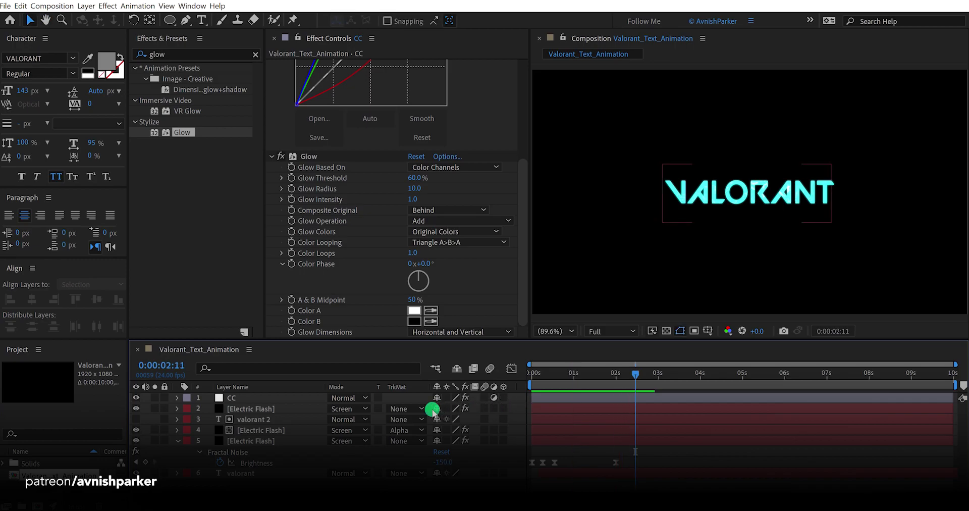
{"action": "left_click", "coordinate": [258, 429]}
{"action": "left_click", "coordinate": [342, 431]}
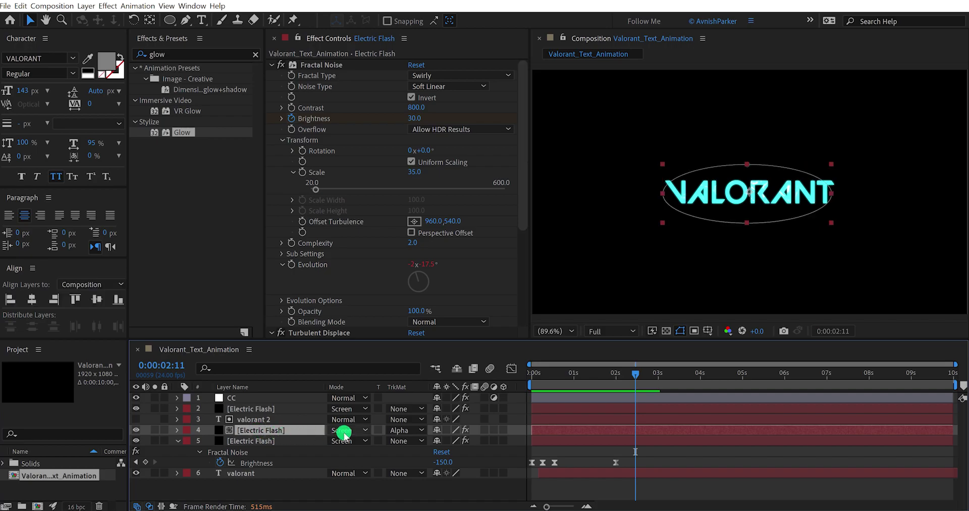
{"action": "mouse_move", "coordinate": [342, 431]}
{"action": "left_mouse_down"}
{"action": "mouse_move", "coordinate": [381, 371]}
{"action": "mouse_move", "coordinate": [388, 164]}
{"action": "left_mouse_up"}
{"action": "left_click", "coordinate": [388, 165]}
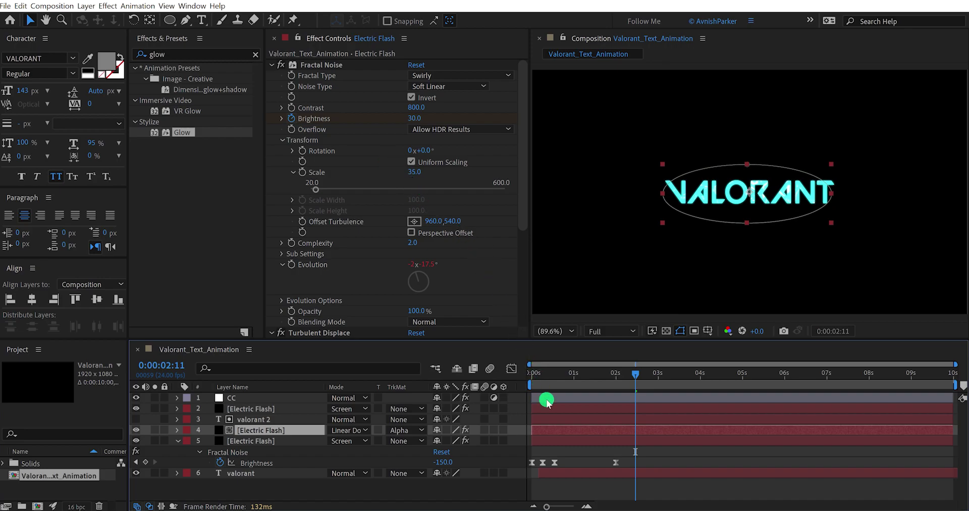
{"action": "key", "text": "space"}
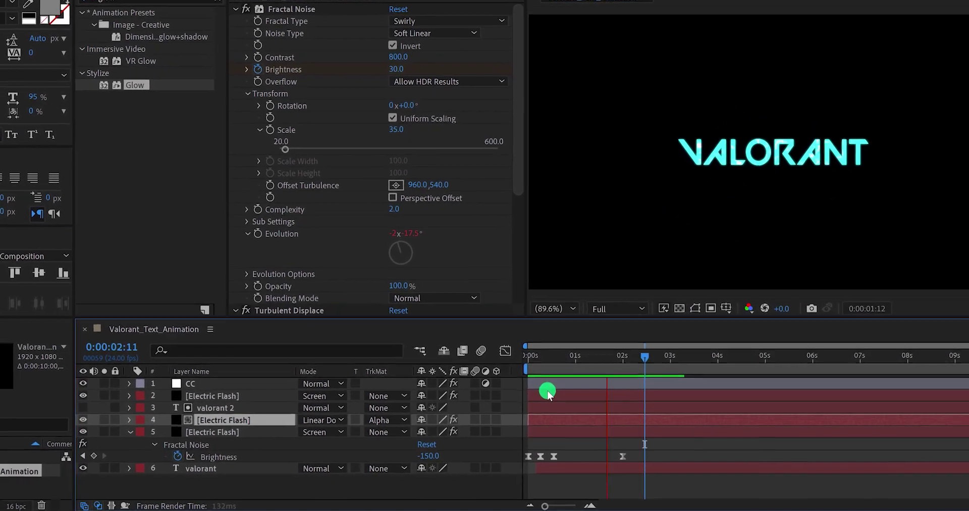
{"action": "key", "text": "space"}
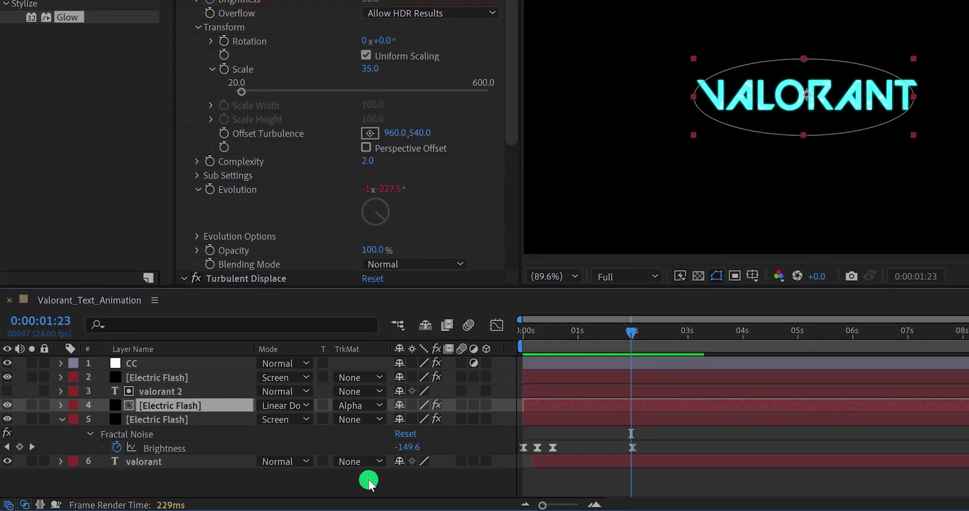
Collapse all layers' keyframed properties and create a black 1920 x 1080 solid layer named Spark
{"action": "left_click", "coordinate": [368, 480]}
{"action": "key", "text": "u"}
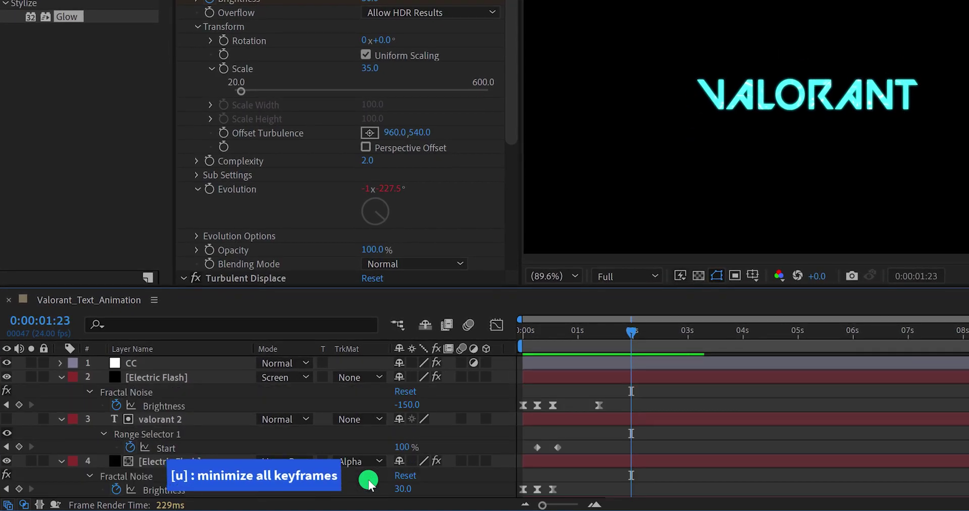
{"action": "key", "text": "u"}
{"action": "right_click", "coordinate": [368, 479]}
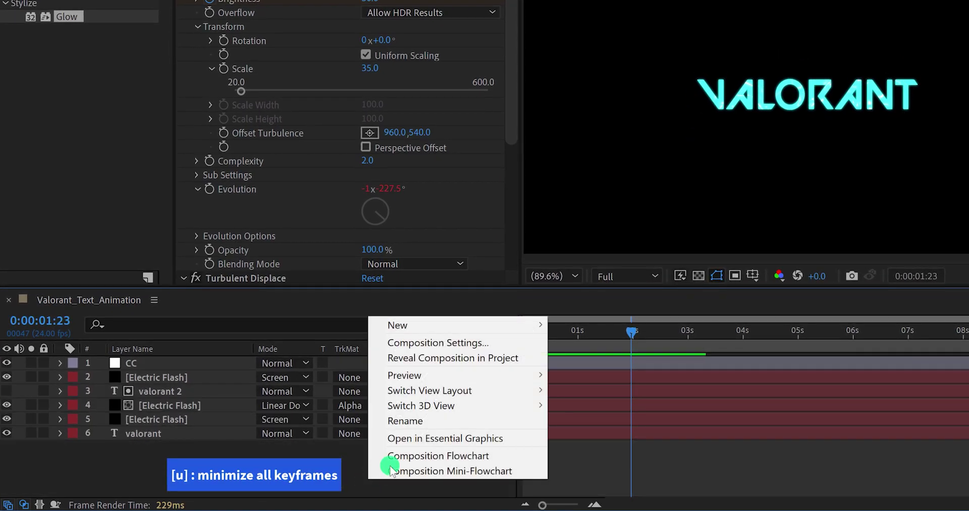
{"action": "mouse_move", "coordinate": [434, 325]}
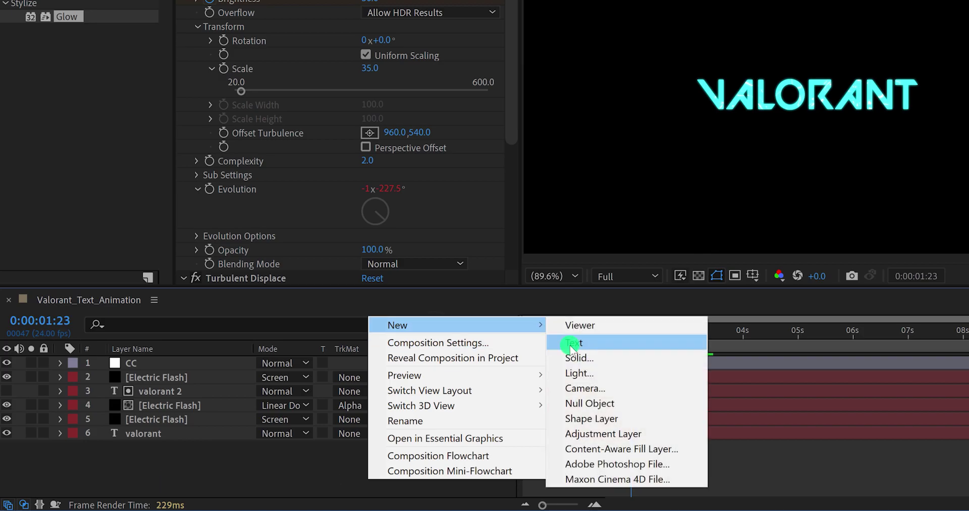
{"action": "left_click", "coordinate": [599, 360]}
{"action": "type", "text": "Spark"}
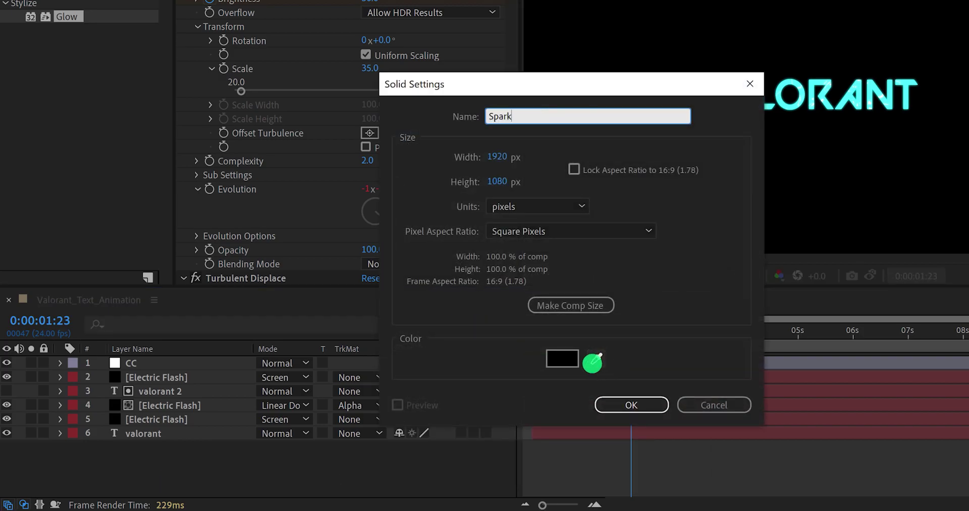
{"action": "key", "text": "Return"}
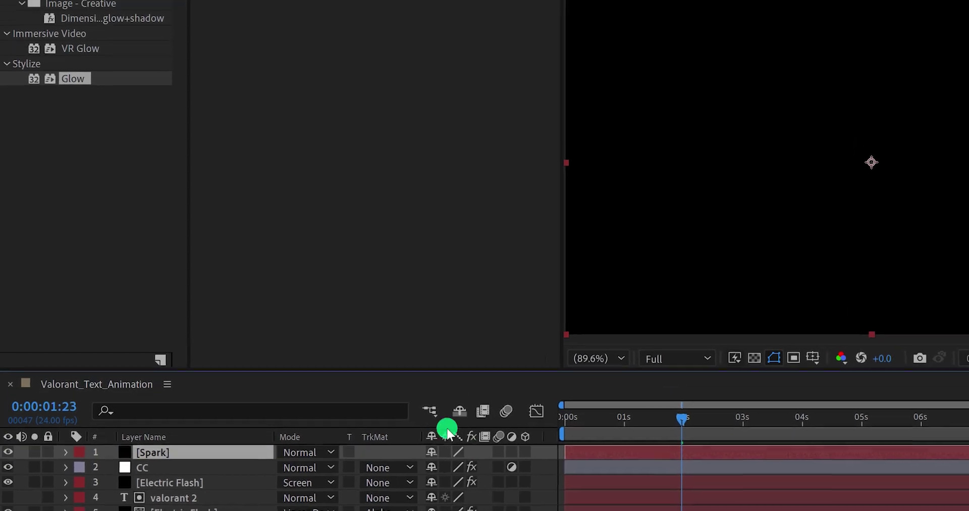
Find the CC Particle World effect and apply it to the Spark layer
{"action": "double_click", "coordinate": [64, 19]}
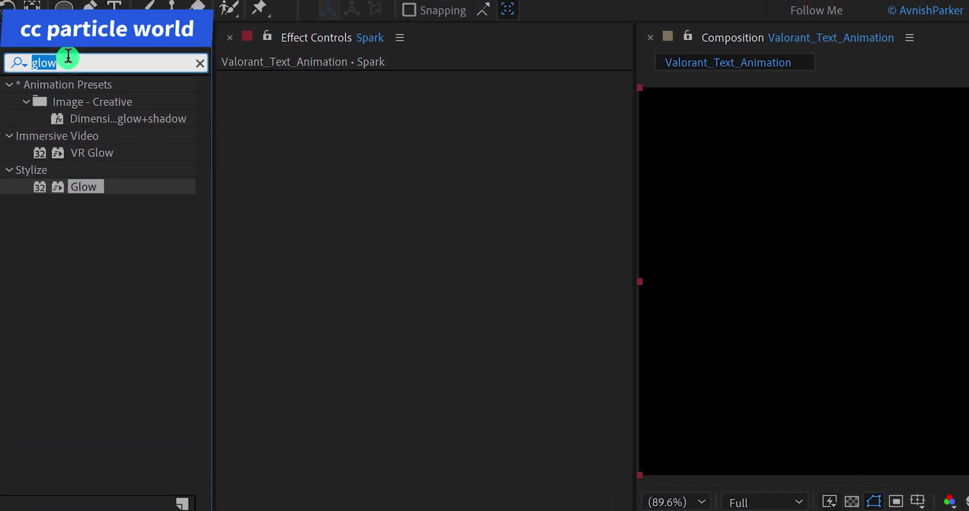
{"action": "type", "text": "particl"}
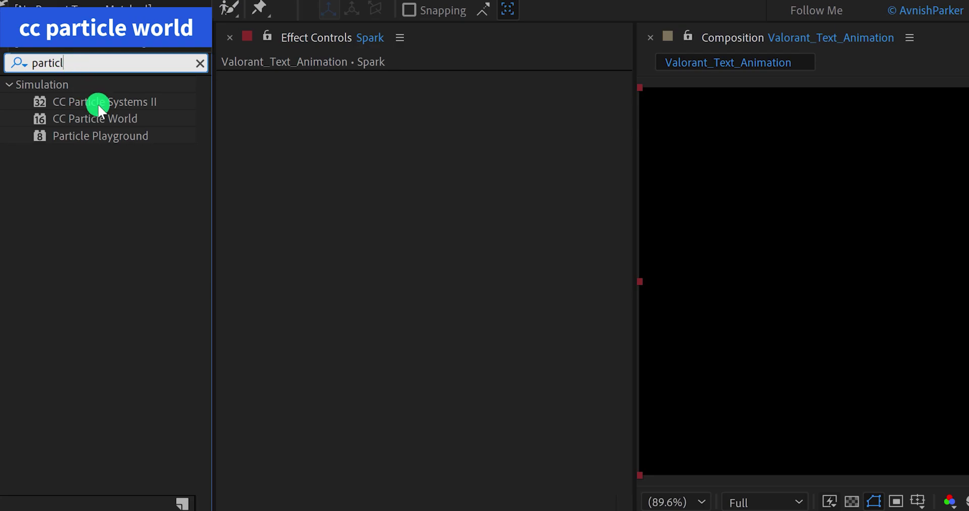
{"action": "left_click_drag", "start_coordinate": [97, 119], "coordinate": [366, 184]}
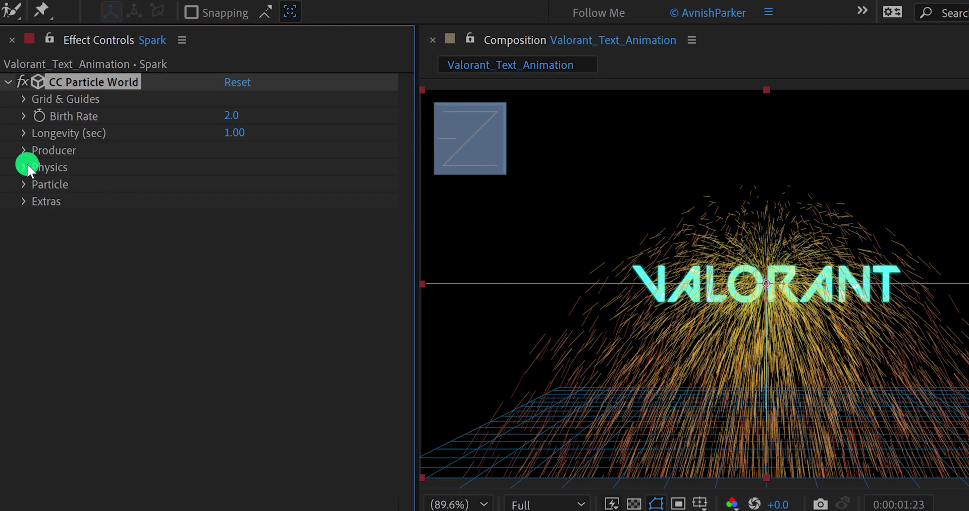
Set the Floor Position to 0 in CC Particle World's Physics settings
{"action": "left_click", "coordinate": [24, 167]}
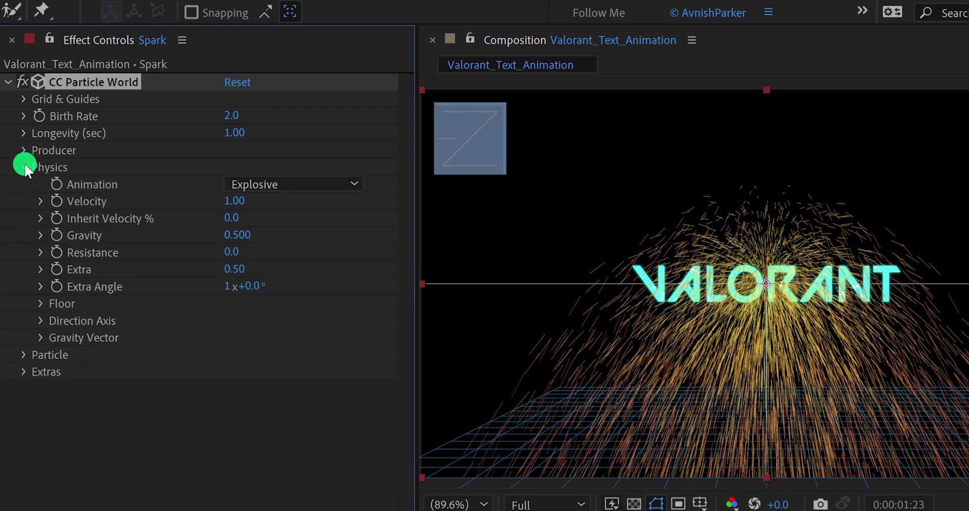
{"action": "left_click", "coordinate": [40, 303]}
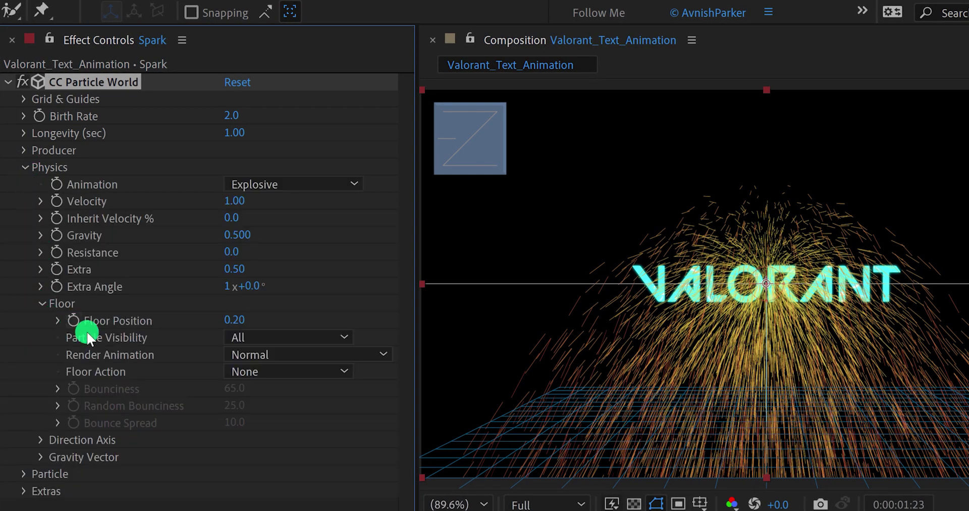
{"action": "left_click", "coordinate": [234, 320]}
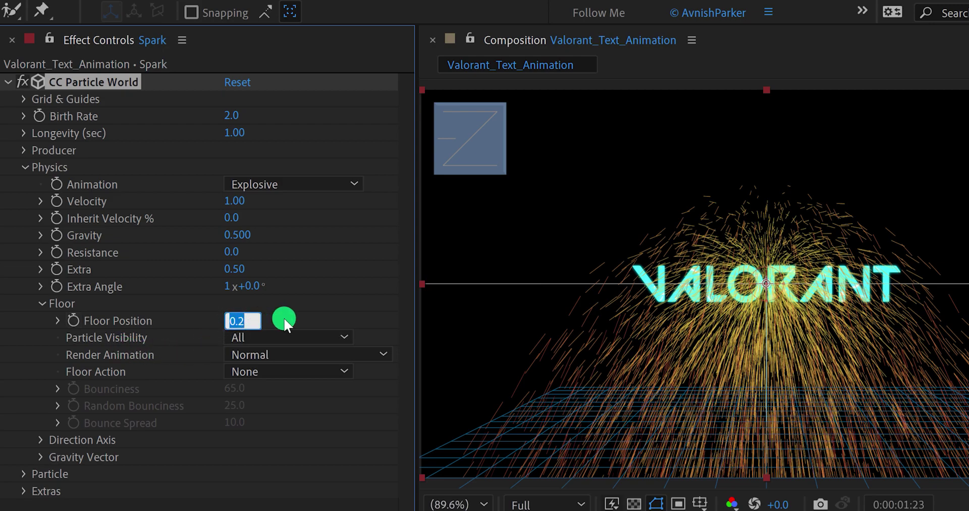
{"action": "type", "text": "0"}
{"action": "key", "text": "Return"}
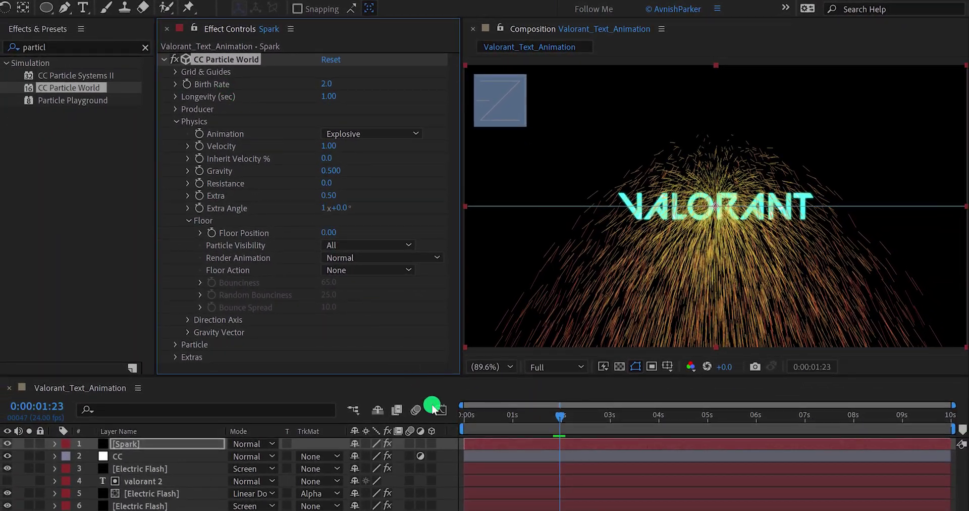
Solo the Spark layer, keyframe Birth Rate at 2.0 on frame 0 and 0.0 on frame 2, and preview the burst
{"action": "left_click", "coordinate": [468, 421]}
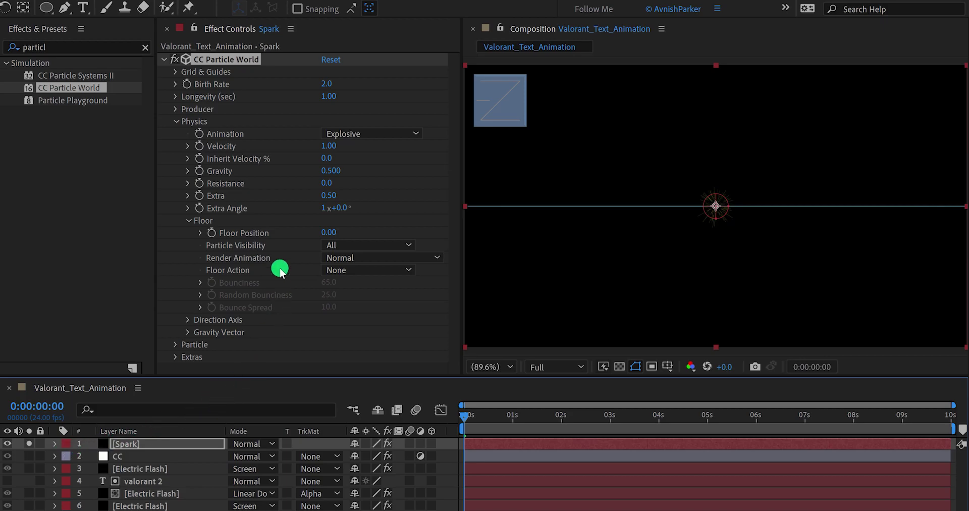
{"action": "left_click", "coordinate": [191, 87]}
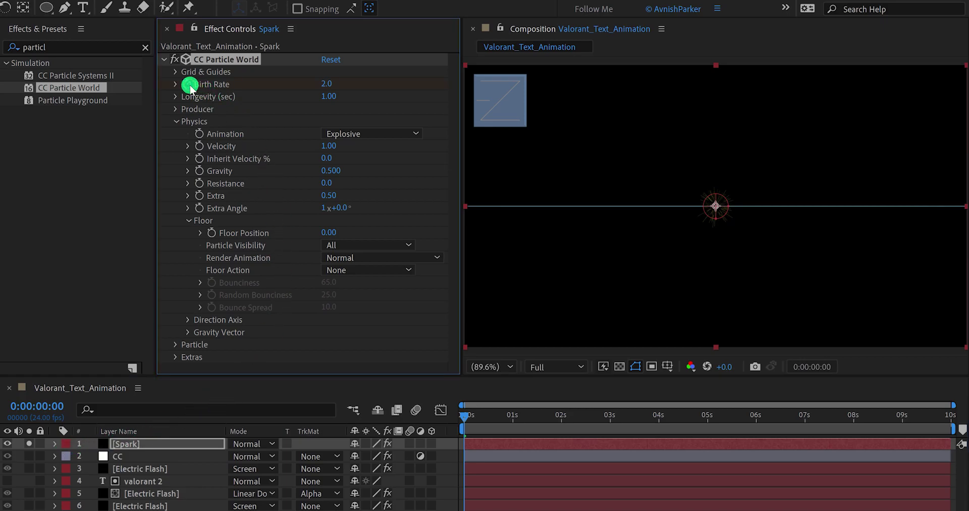
{"action": "left_click", "coordinate": [466, 416]}
{"action": "key", "text": "Page_Down"}
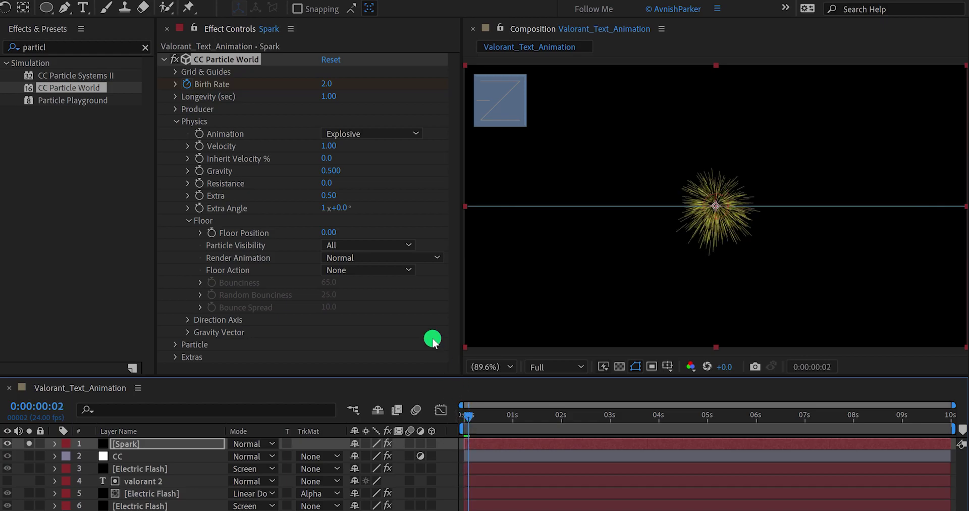
{"action": "left_click", "coordinate": [328, 83]}
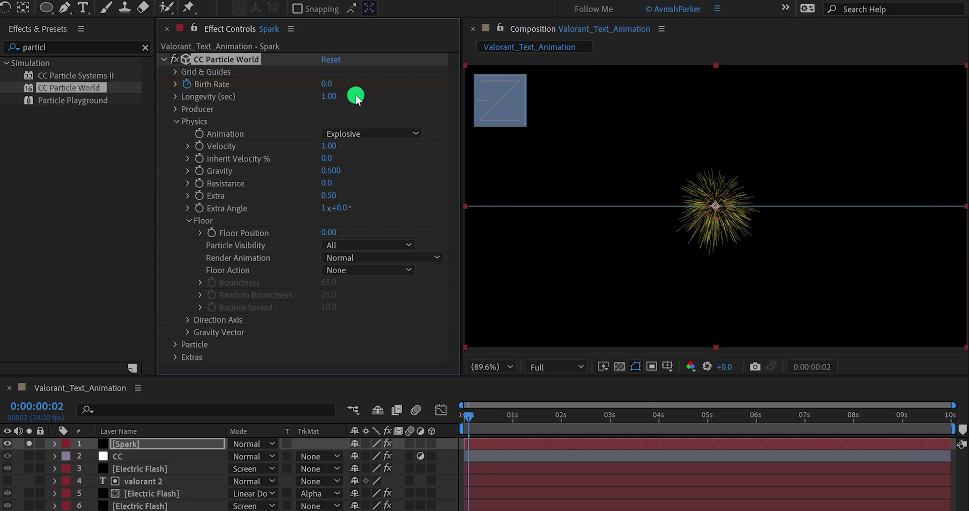
{"action": "key", "text": "space"}
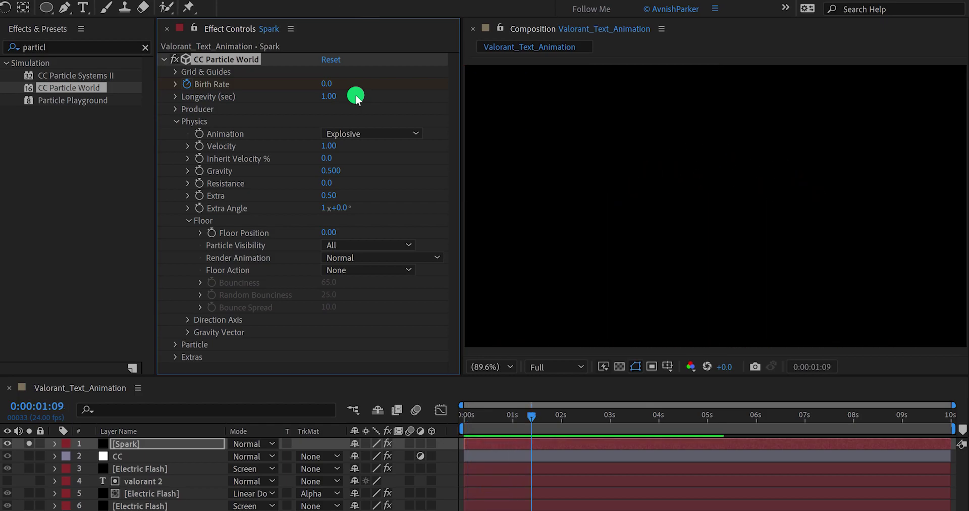
{"action": "key", "text": "space"}
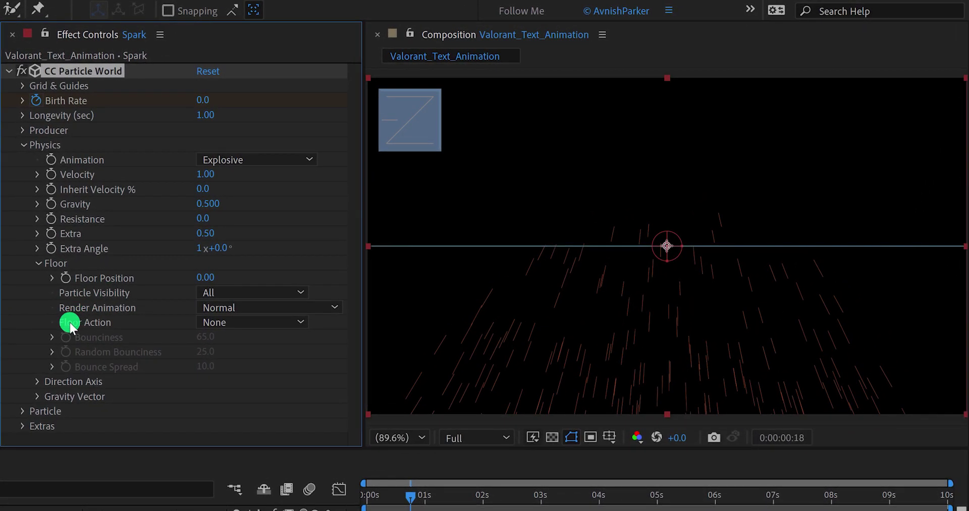
Change the particles' Floor Action to Bounce and preview the result
{"action": "left_click", "coordinate": [208, 323]}
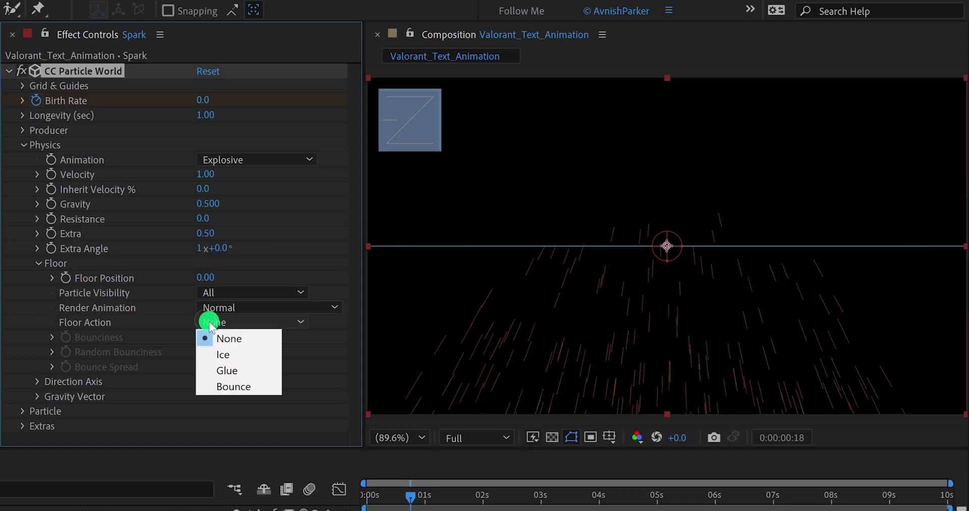
{"action": "left_click", "coordinate": [257, 382]}
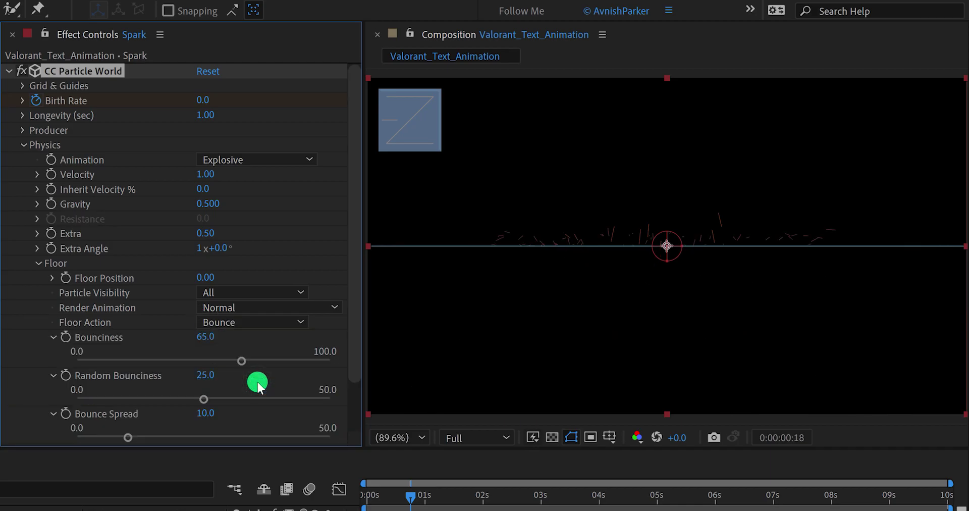
{"action": "key", "text": "space"}
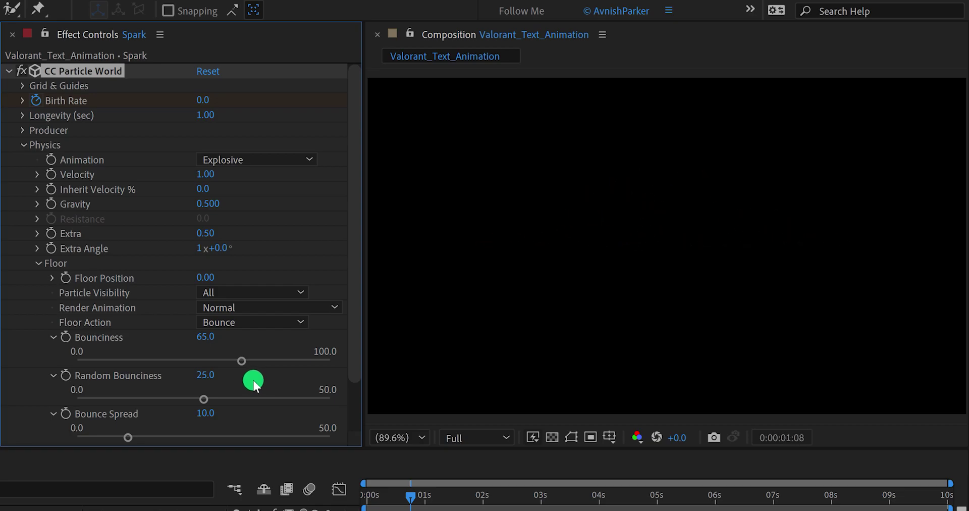
{"action": "key", "text": "space"}
Set the particle Longevity to 2 seconds, unsolo the Spark layer and shift its start to about 0.7 seconds
{"action": "left_click", "coordinate": [214, 116]}
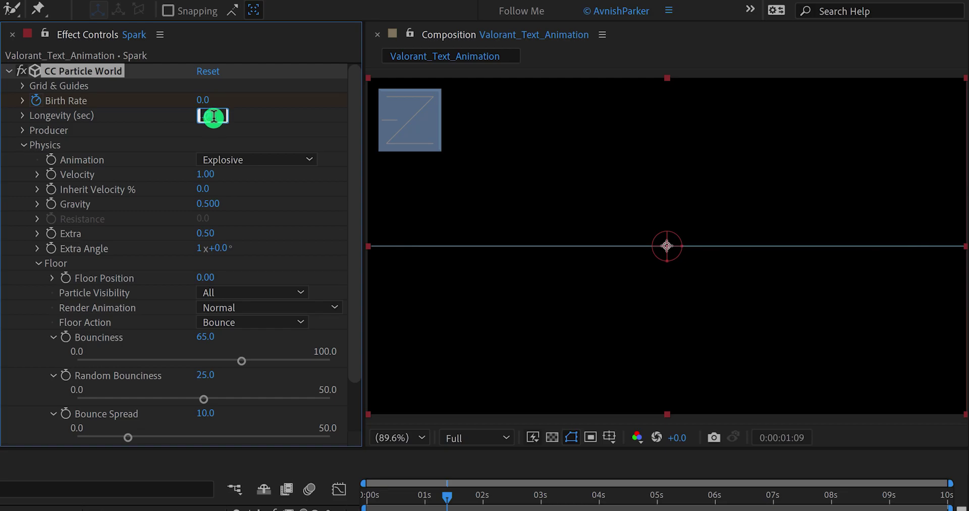
{"action": "type", "text": "2"}
{"action": "key", "text": "Return"}
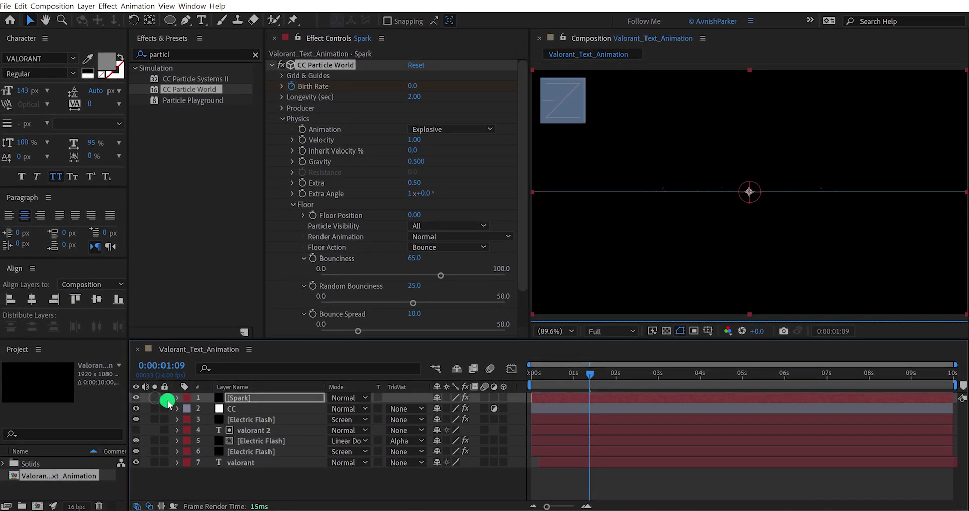
{"action": "mouse_move", "coordinate": [543, 378]}
{"action": "left_mouse_down"}
{"action": "mouse_move", "coordinate": [561, 380]}
{"action": "mouse_move", "coordinate": [546, 398]}
{"action": "mouse_move", "coordinate": [569, 399]}
{"action": "mouse_move", "coordinate": [573, 377]}
{"action": "mouse_move", "coordinate": [610, 379]}
{"action": "mouse_move", "coordinate": [600, 384]}
{"action": "left_mouse_up"}
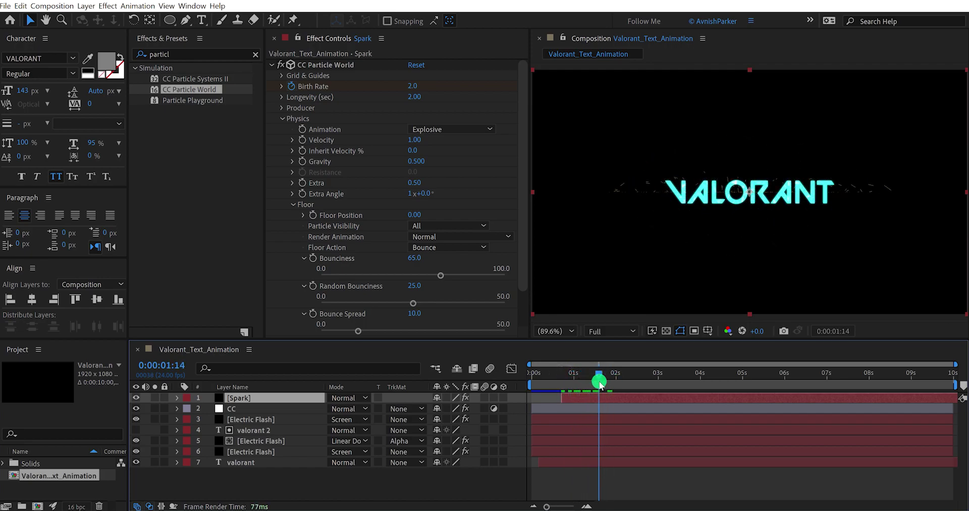
Collapse the Floor settings and change the Particle Type to Motion Square
{"action": "left_click", "coordinate": [295, 204]}
{"action": "left_click", "coordinate": [261, 249]}
{"action": "scroll", "coordinate": [252, 257], "scroll_direction": "down", "scroll_amount": 3}
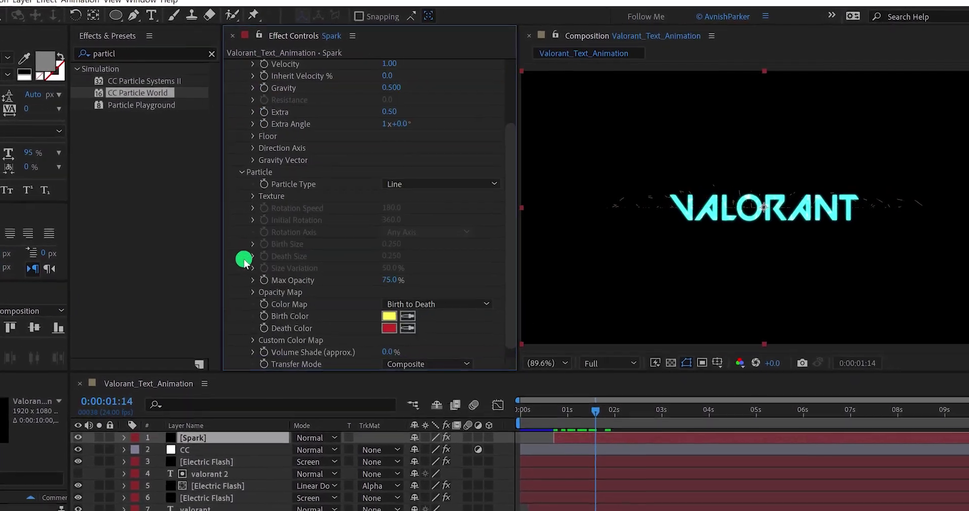
{"action": "left_click", "coordinate": [405, 180]}
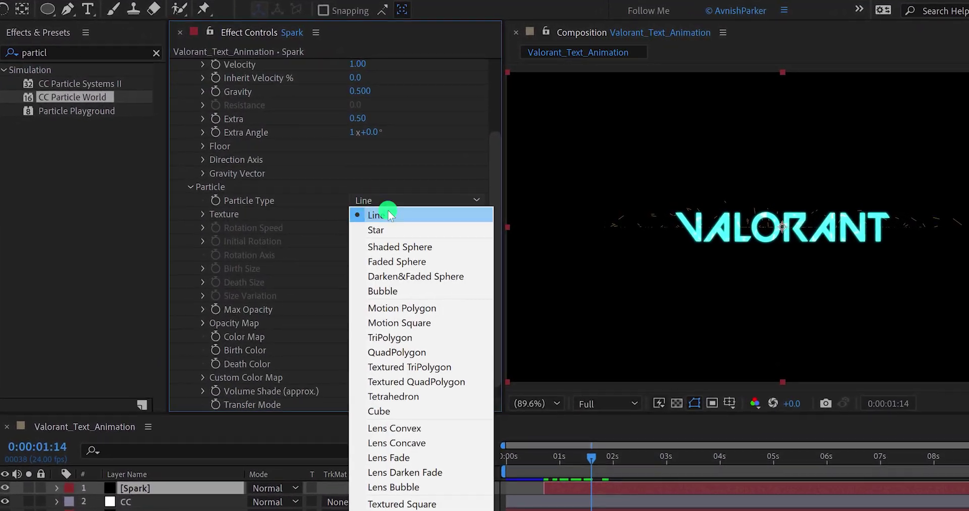
{"action": "left_click", "coordinate": [442, 324]}
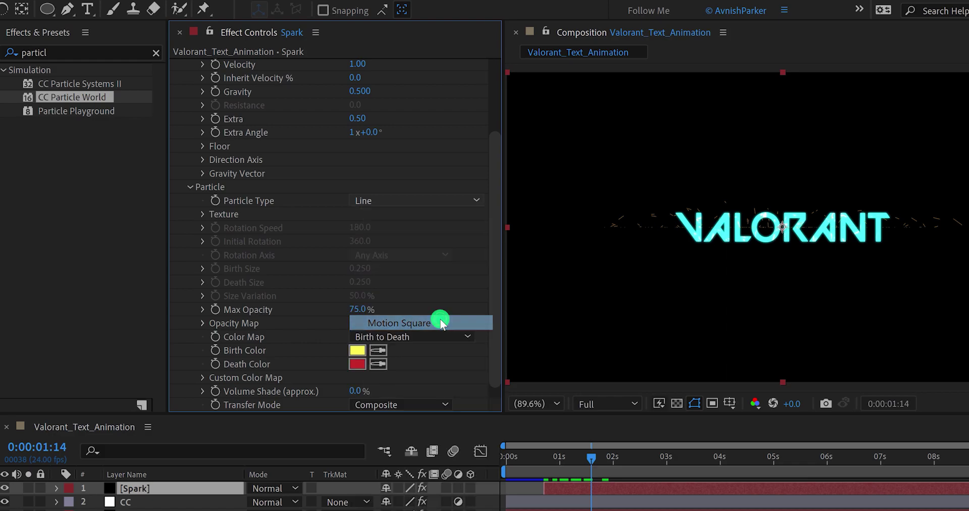
Sample the cyan of the VALORANT text for both the particles' Birth Color and Death Color
{"action": "left_click", "coordinate": [371, 350]}
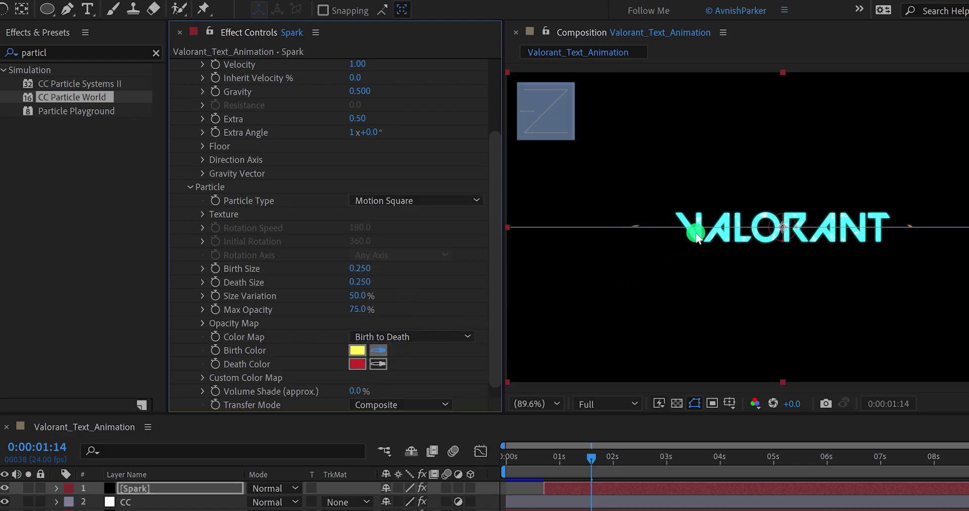
{"action": "left_click", "coordinate": [695, 235]}
{"action": "left_click", "coordinate": [378, 363]}
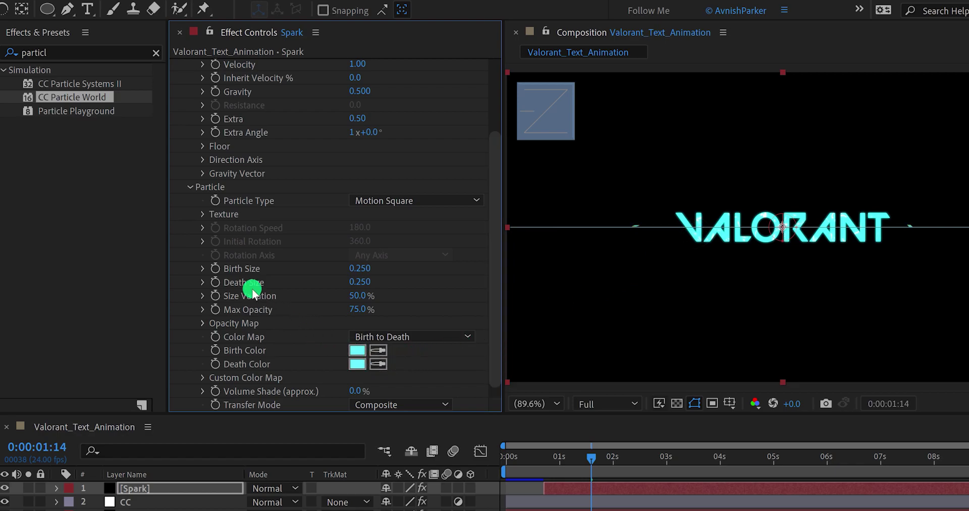
Find the Turbulent Displace effect, apply it to the Spark layer, and preview the particles around 1 second 9 frames
{"action": "left_click", "coordinate": [68, 52]}
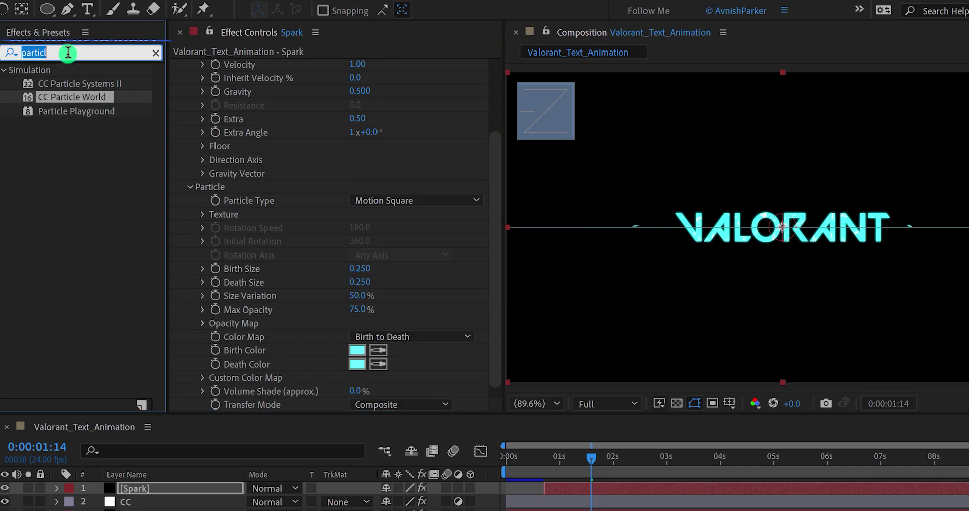
{"action": "type", "text": "turb"}
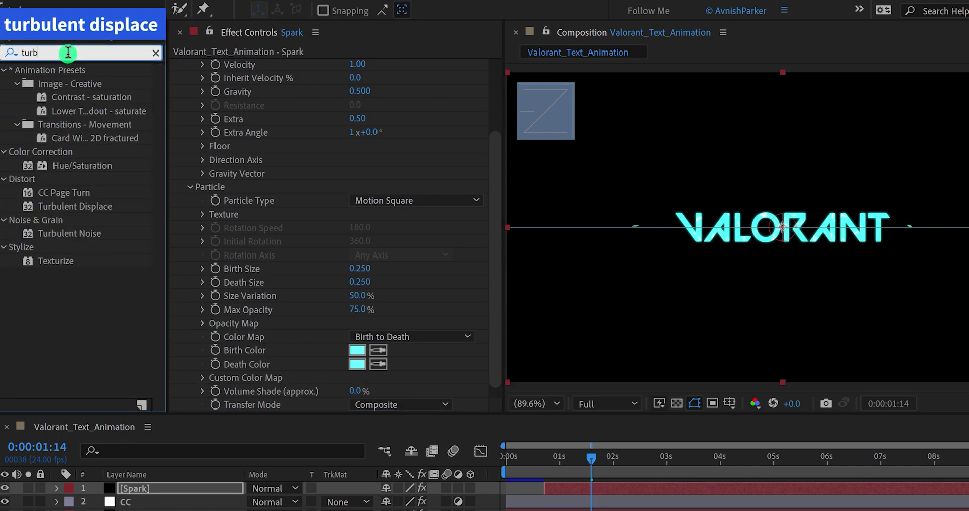
{"action": "type", "text": "u"}
{"action": "left_click_drag", "start_coordinate": [81, 84], "coordinate": [281, 395]}
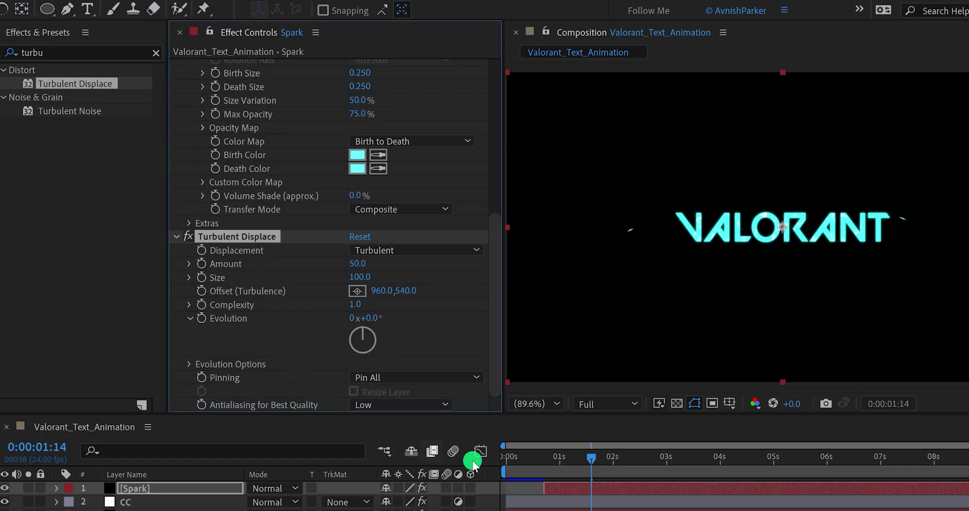
{"action": "left_click_drag", "start_coordinate": [543, 458], "coordinate": [580, 465]}
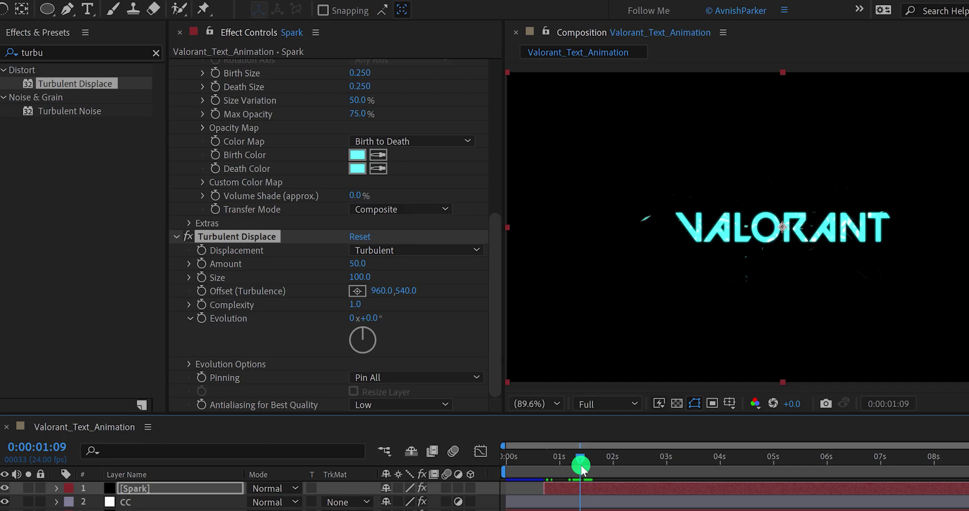
Set Turbulent Displace to Amount 300, Size 50 and Antialiasing for Best Quality High
{"action": "left_click", "coordinate": [359, 263]}
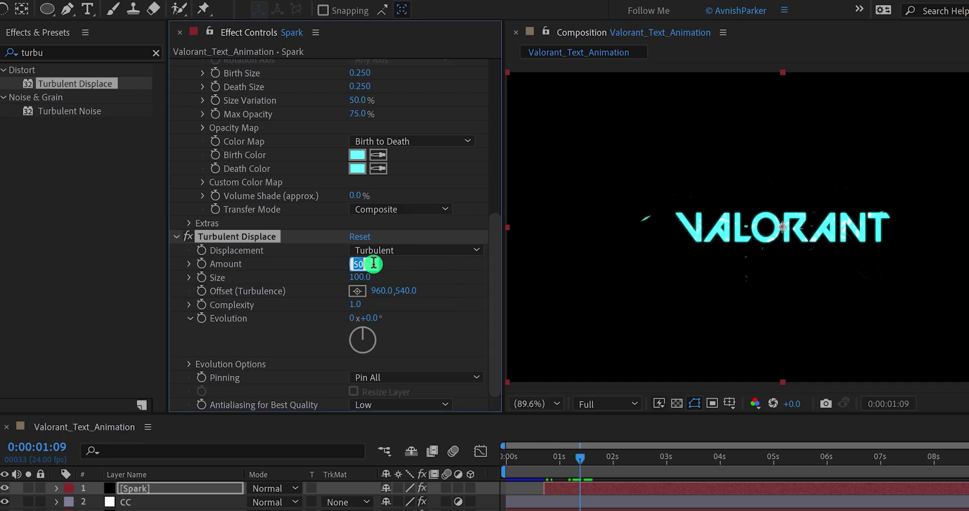
{"action": "type", "text": "300"}
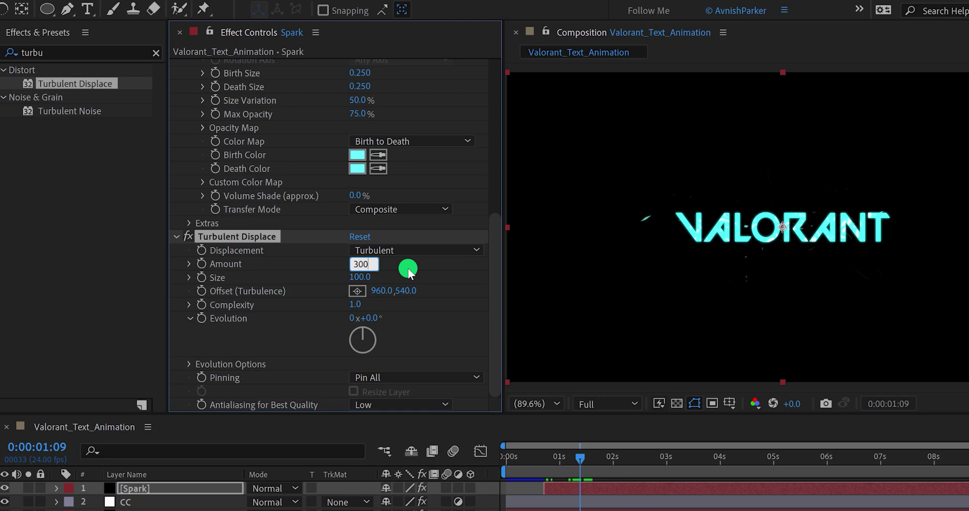
{"action": "key", "text": "Return"}
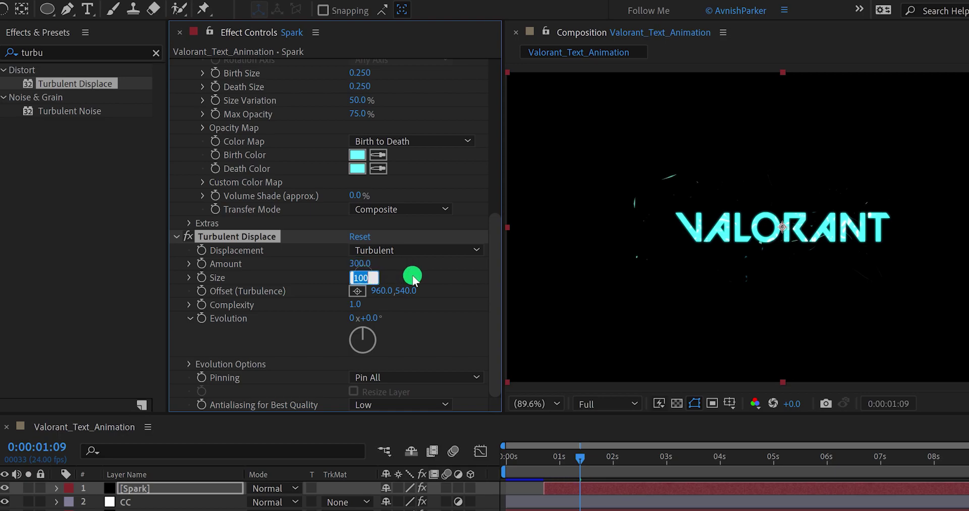
{"action": "type", "text": "50."}
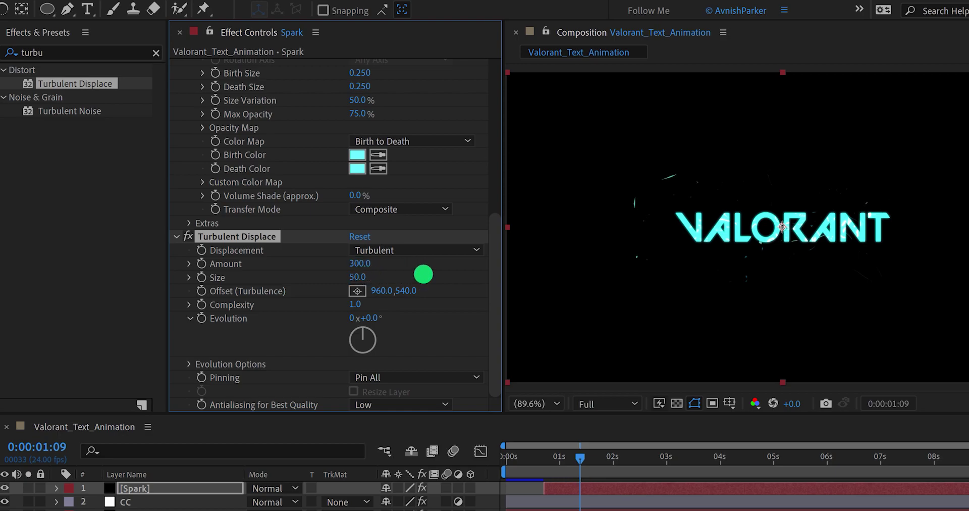
{"action": "left_click", "coordinate": [398, 404]}
{"action": "left_click", "coordinate": [395, 434]}
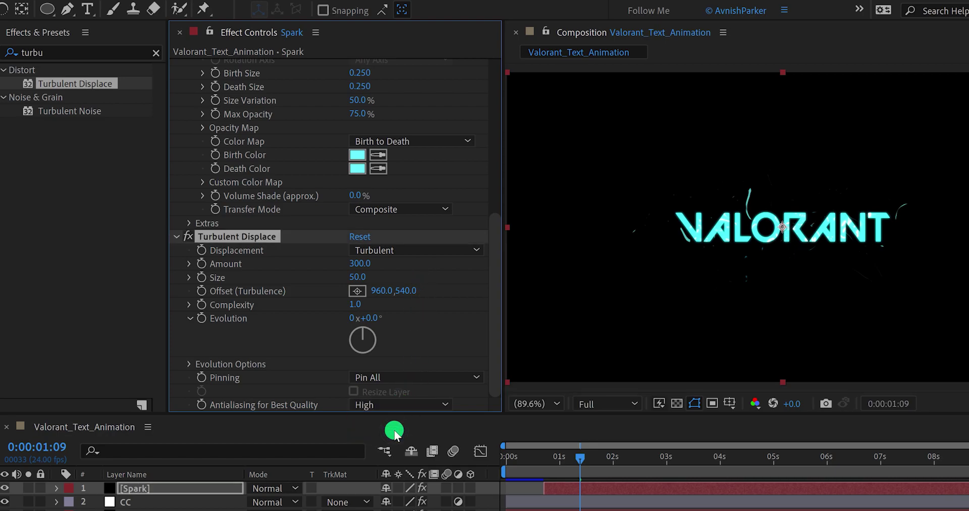